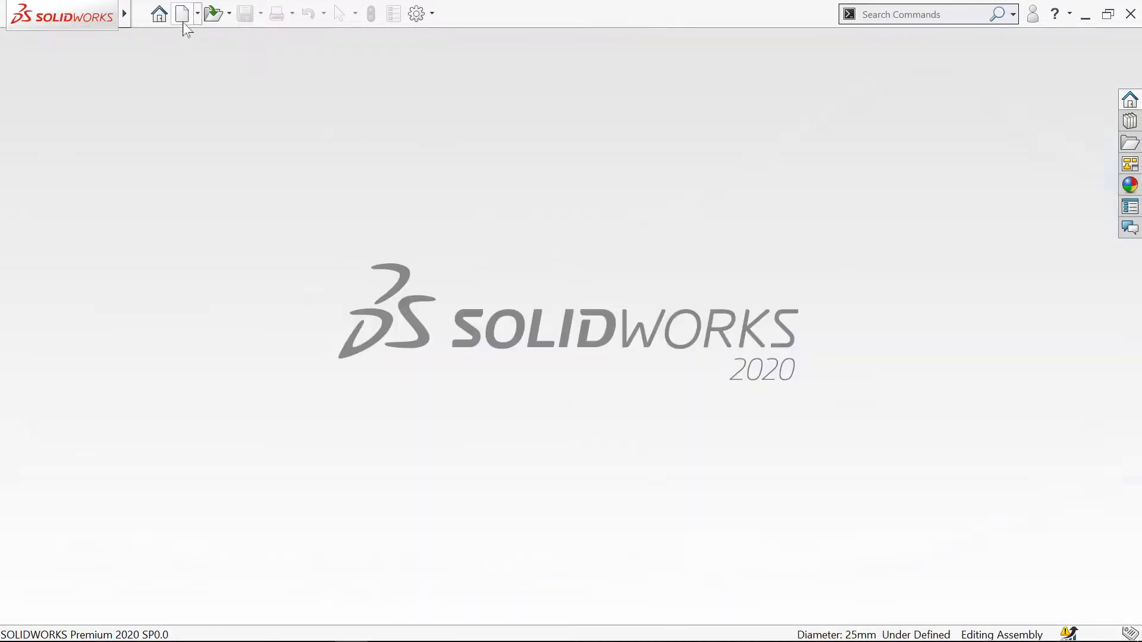
Create a new assembly and place fork.SLDPRT from the universel joint folder as its first component.
click(182, 23)
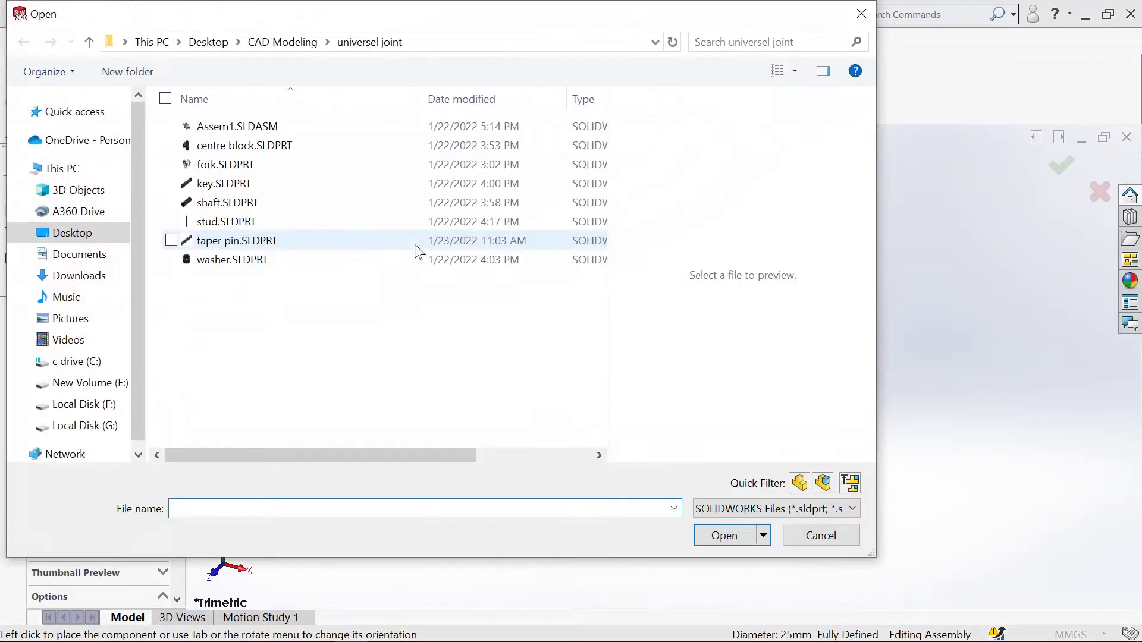
click(816, 536)
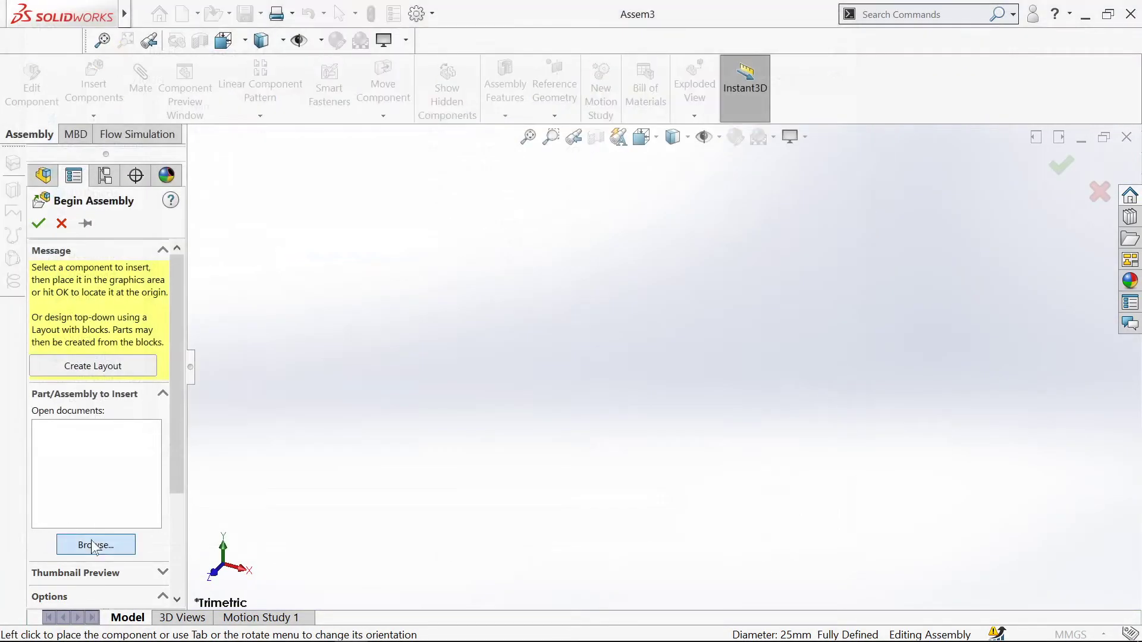
click(94, 545)
click(202, 147)
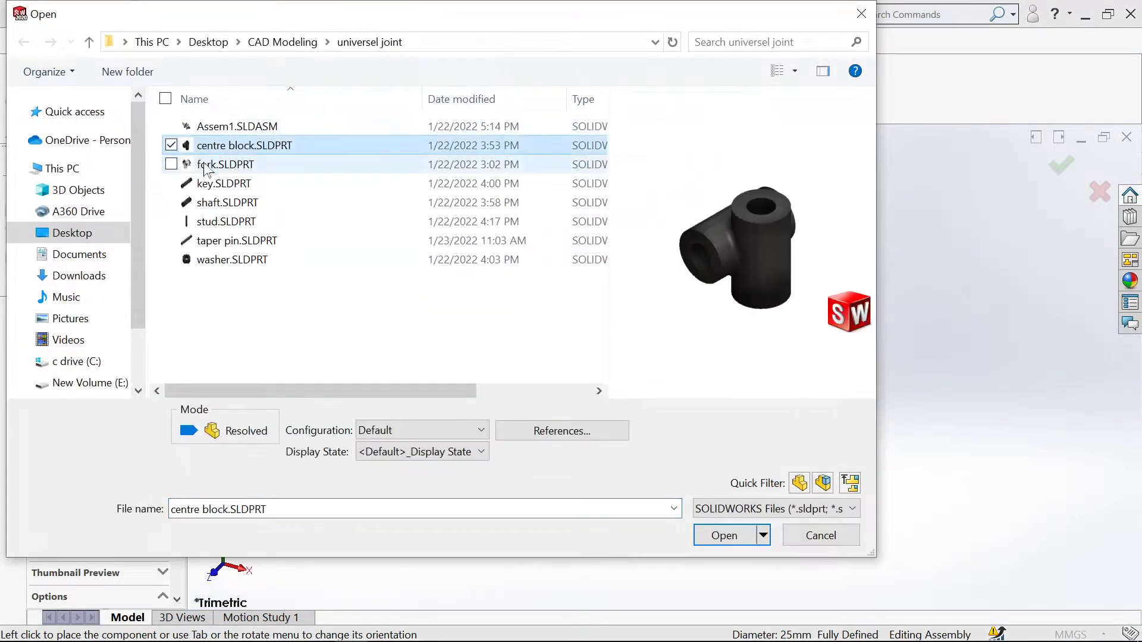
click(203, 164)
click(723, 535)
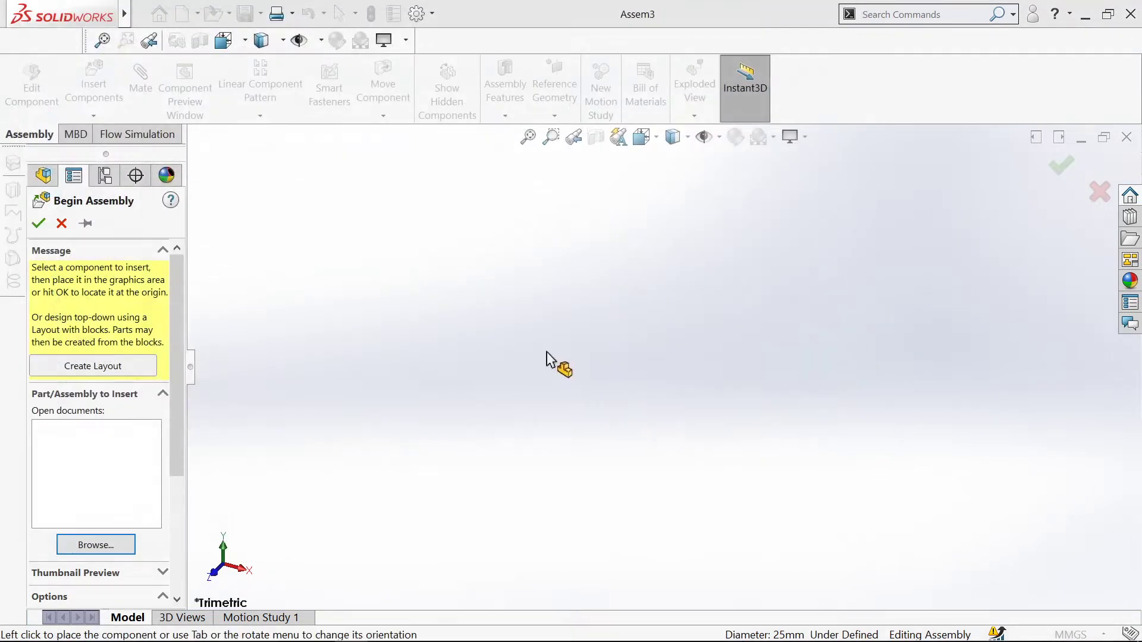
click(562, 358)
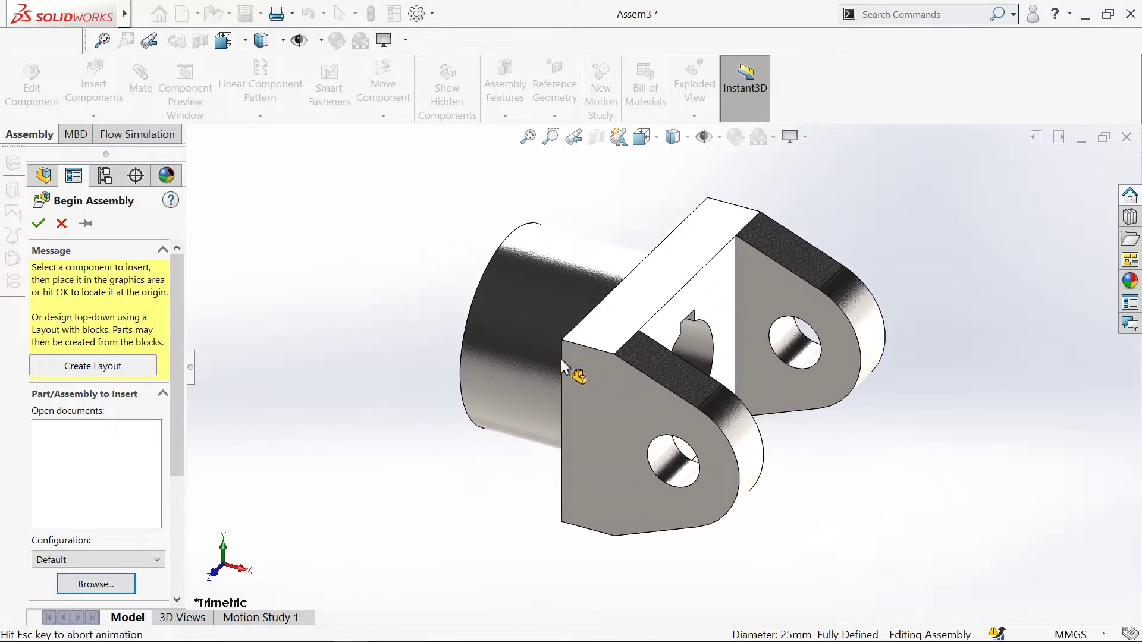
Insert centre block.SLDPRT into the assembly and place it beside the open end of the fork.
click(109, 94)
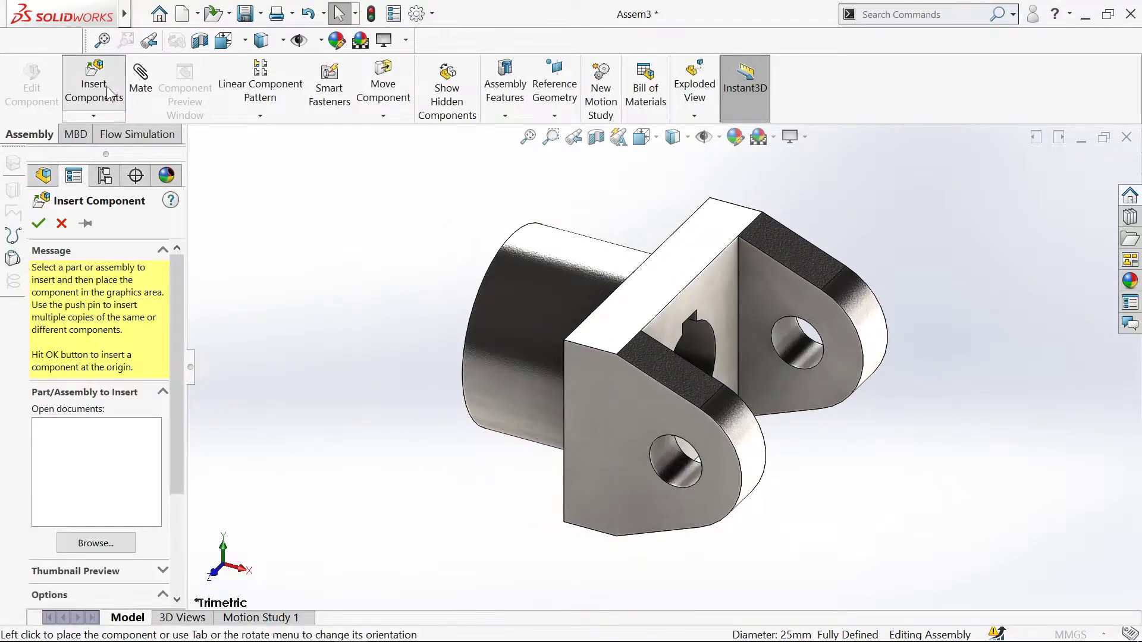
click(199, 148)
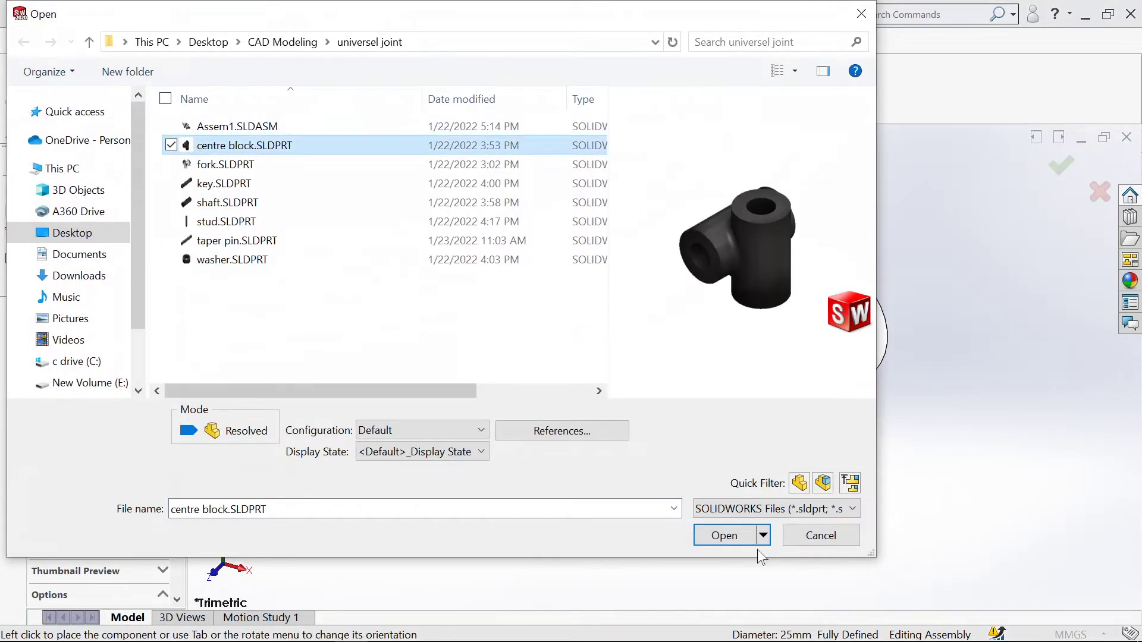
click(737, 536)
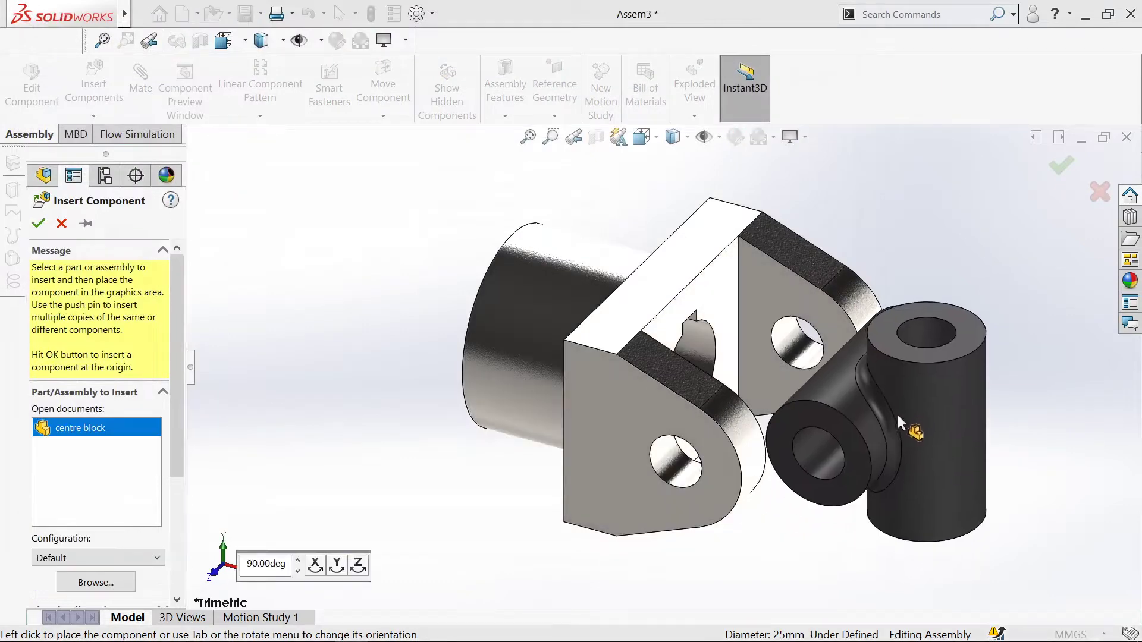
click(898, 415)
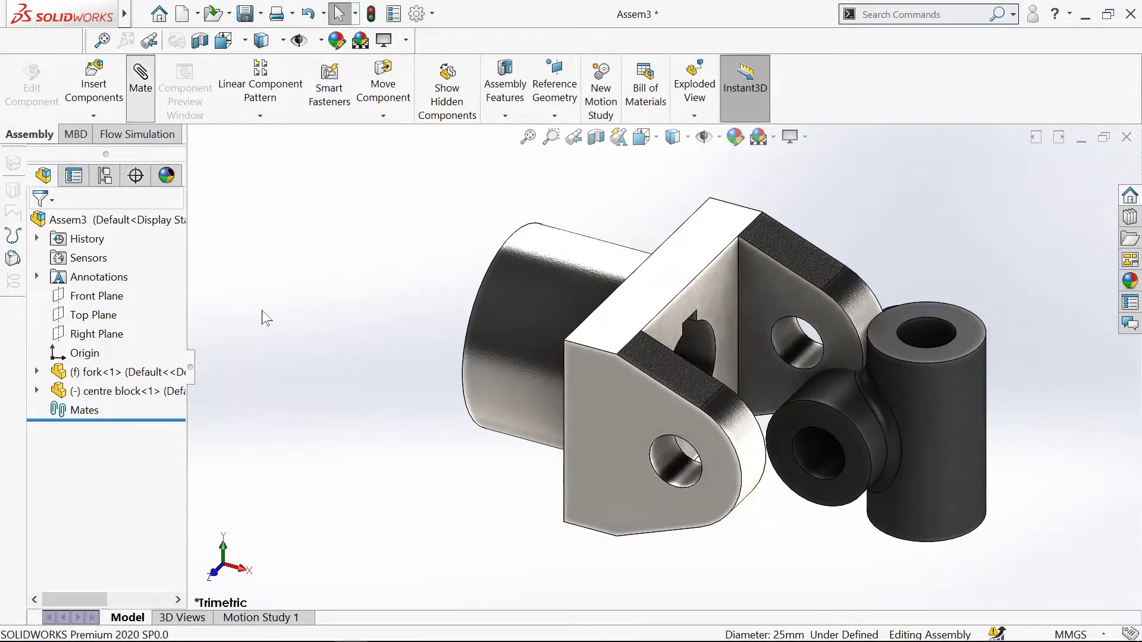
Add a concentric mate between the centre block's horizontal bore and the hole in the fork's arm.
scroll(795, 466, down, 3)
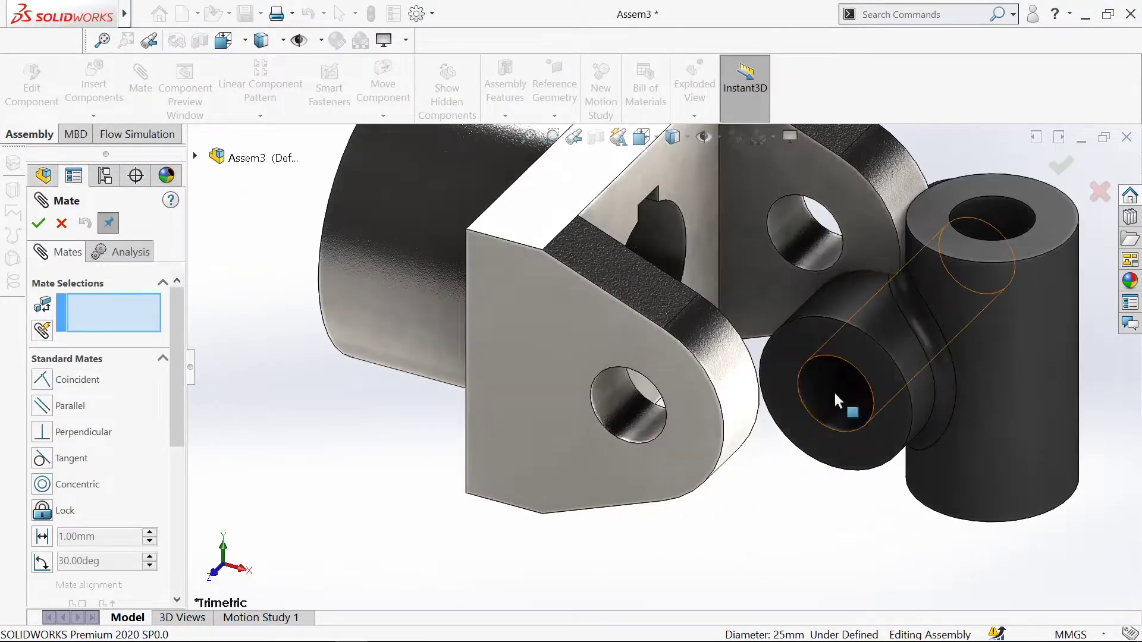
click(829, 394)
click(613, 394)
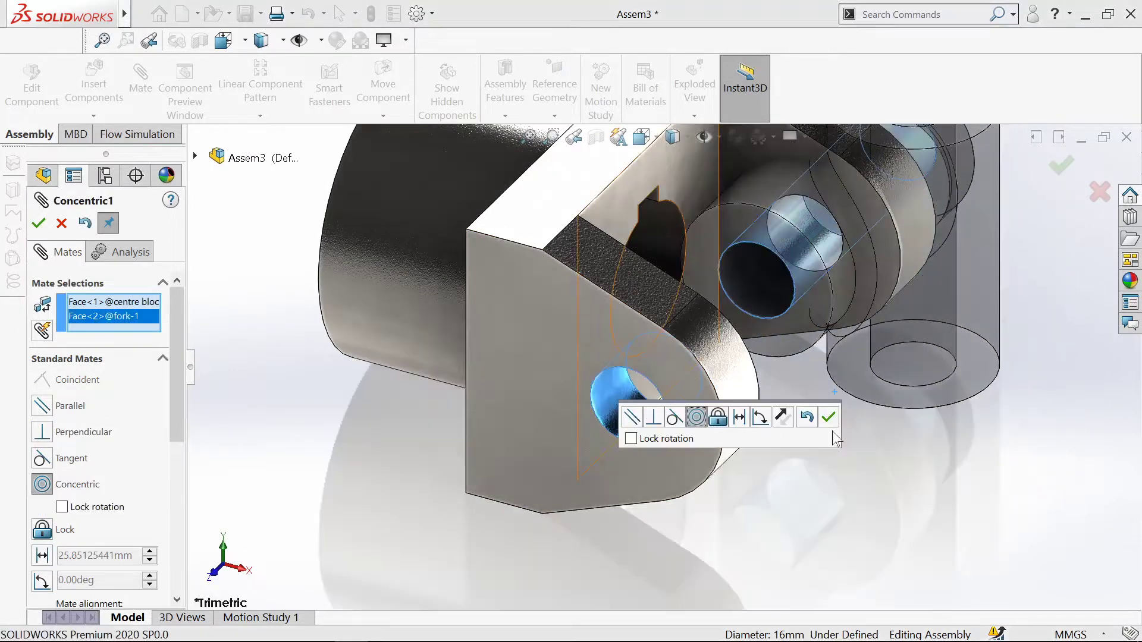
click(828, 417)
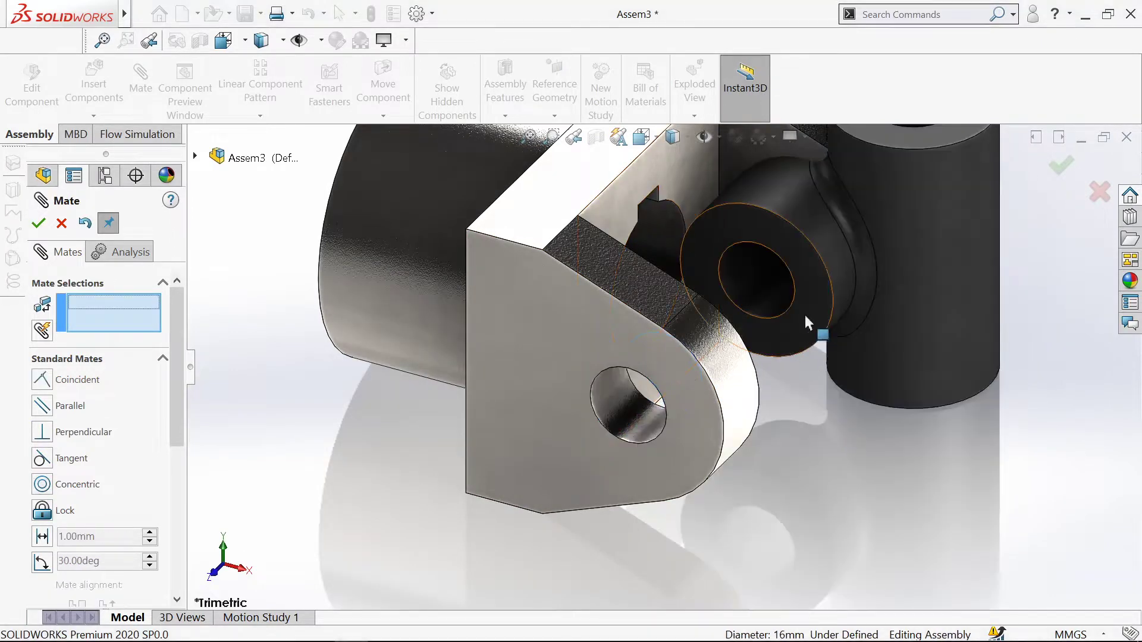
Add a coincident mate between the end face of the centre block's horizontal boss and the fork arm's inner face, then finish mating.
click(804, 266)
scroll(833, 396, up, 3)
click(652, 234)
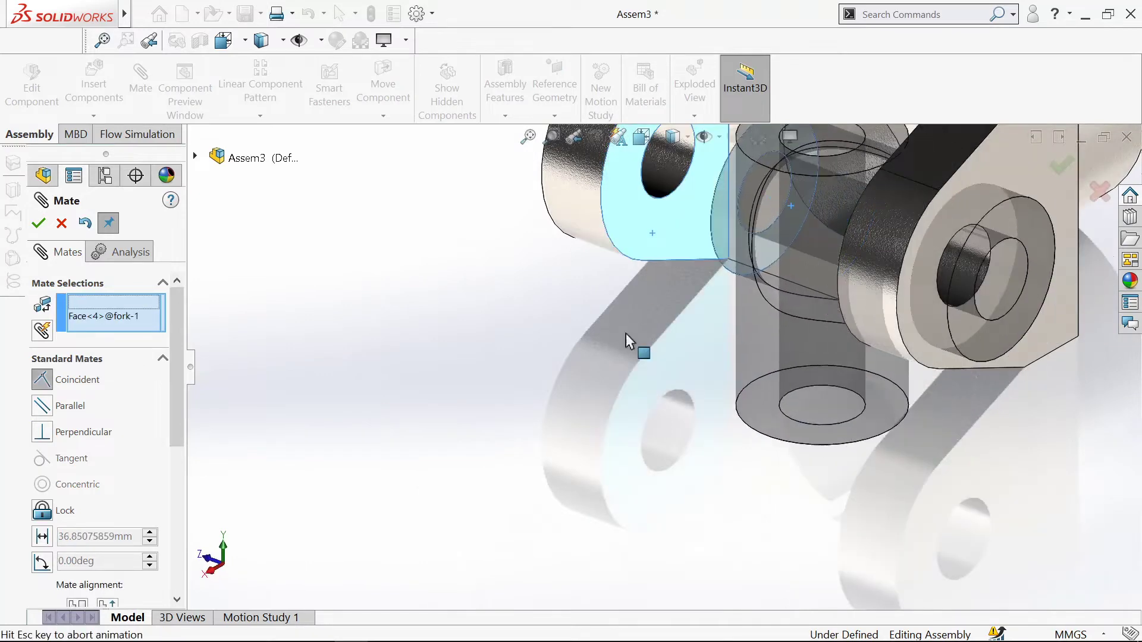
click(812, 316)
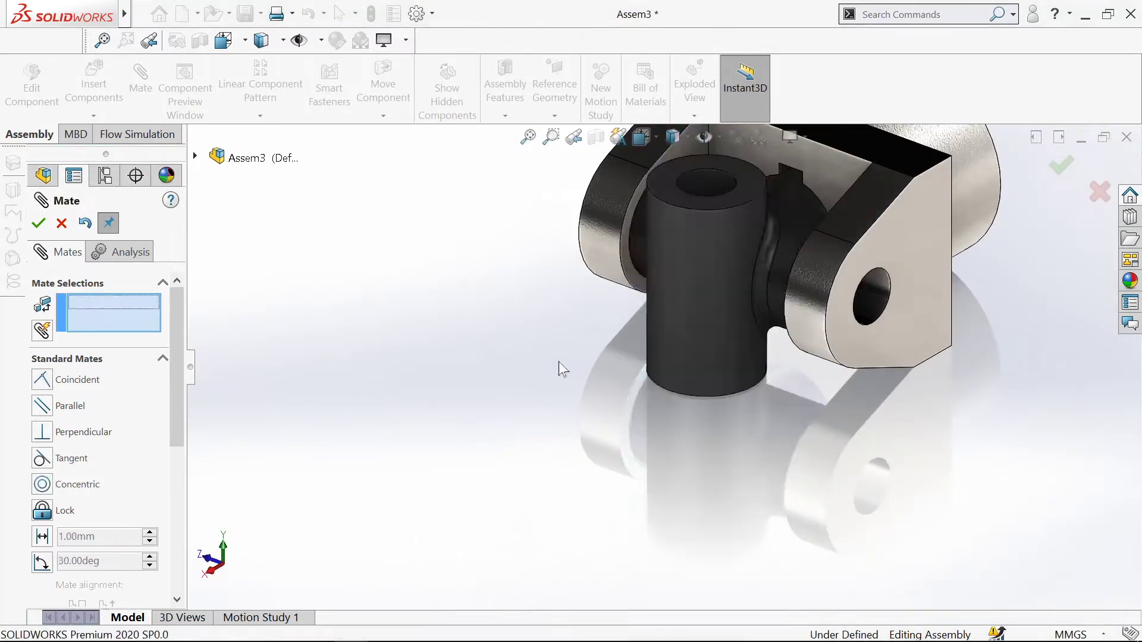
middle_drag(545, 369, 637, 372)
scroll(636, 372, up, 3)
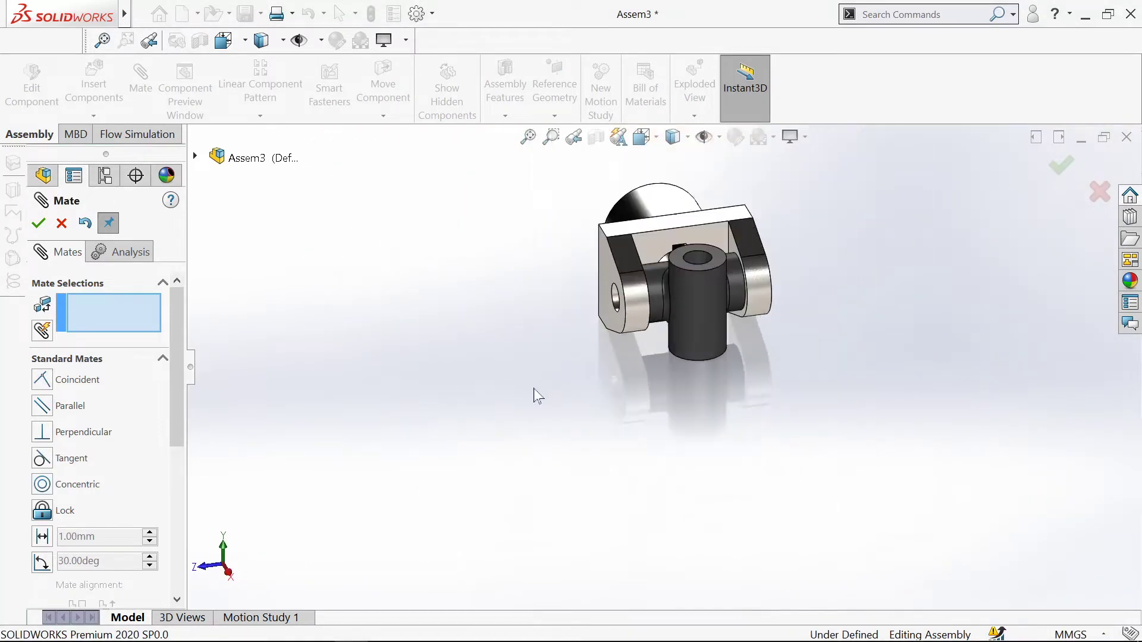
middle_drag(533, 388, 652, 367)
scroll(731, 320, down, 5)
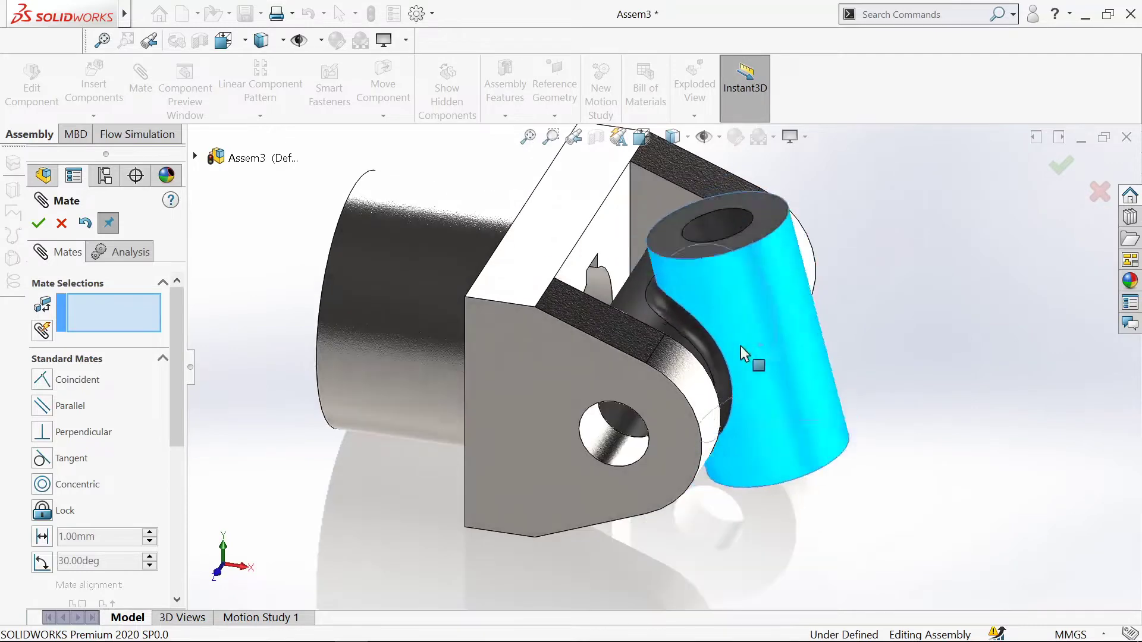
scroll(772, 340, down, 2)
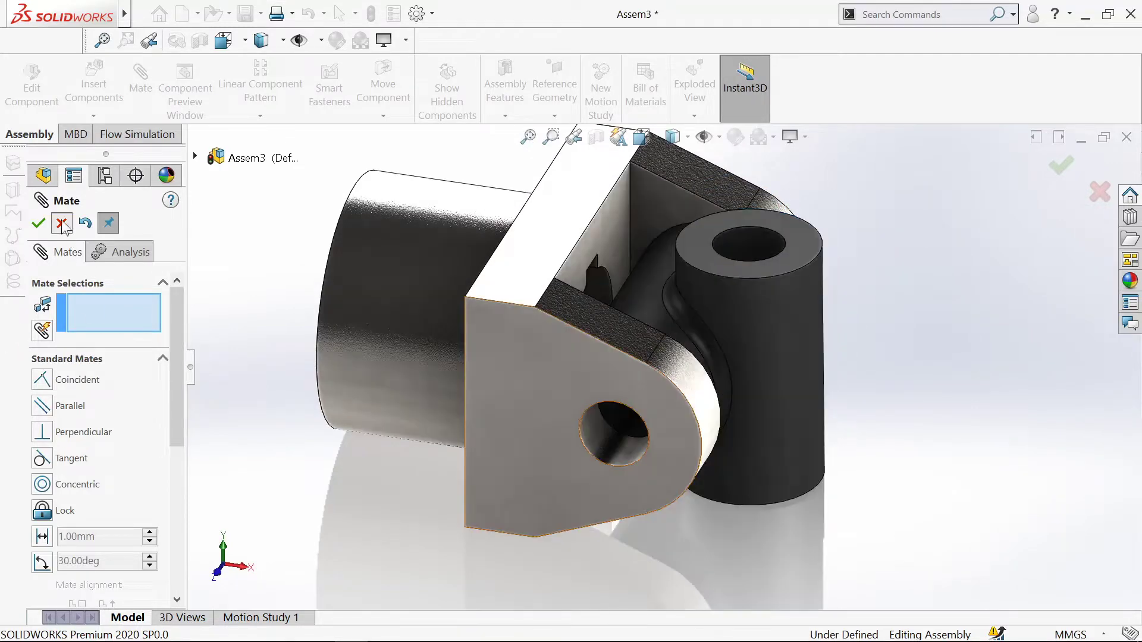
click(61, 223)
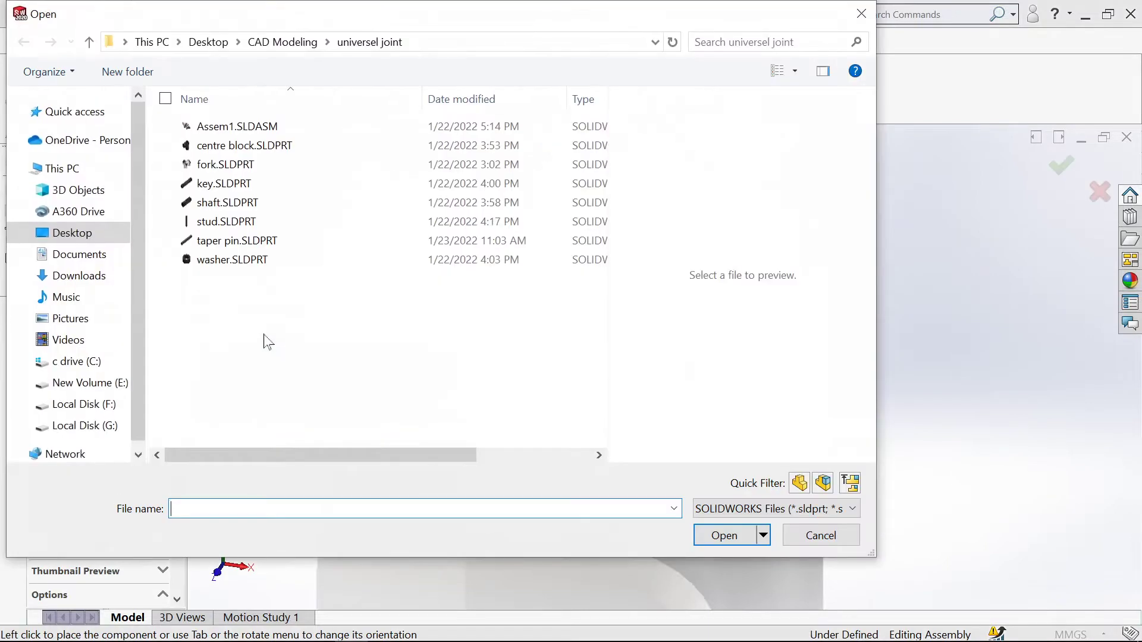
Insert the stud, taper pin and washer parts together and place them beside the fork and centre block.
click(196, 223)
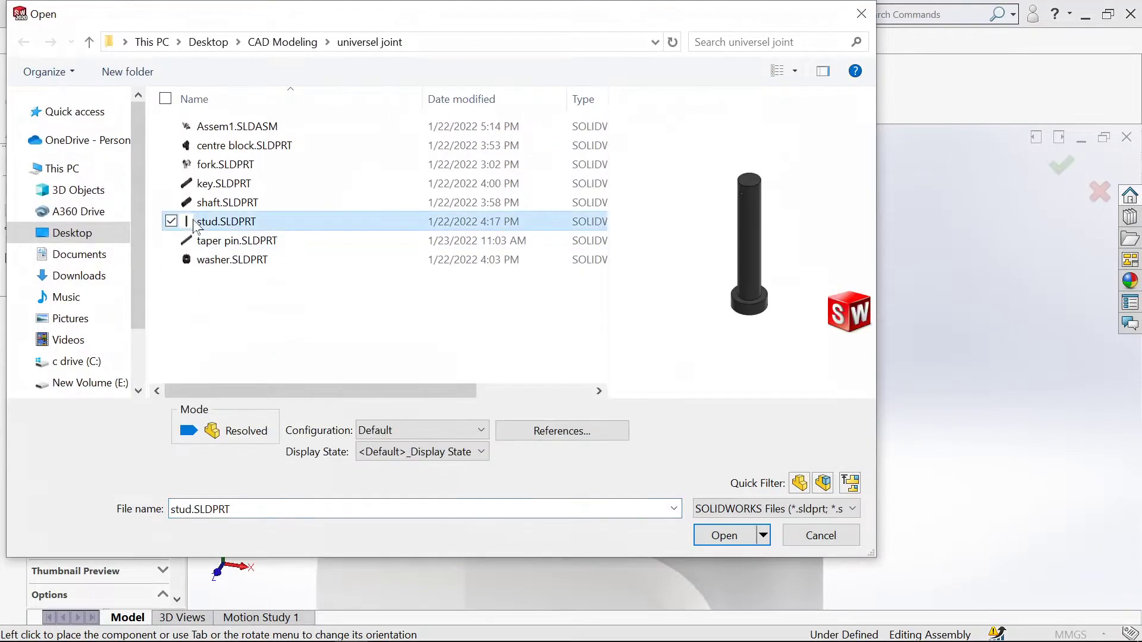
click(171, 259)
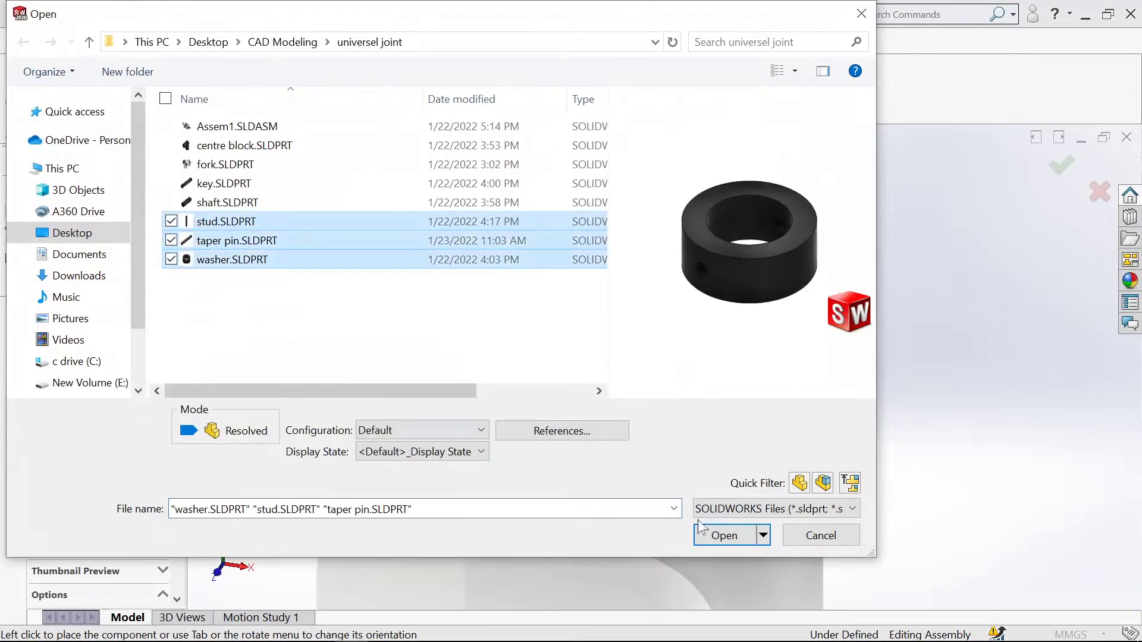
click(723, 536)
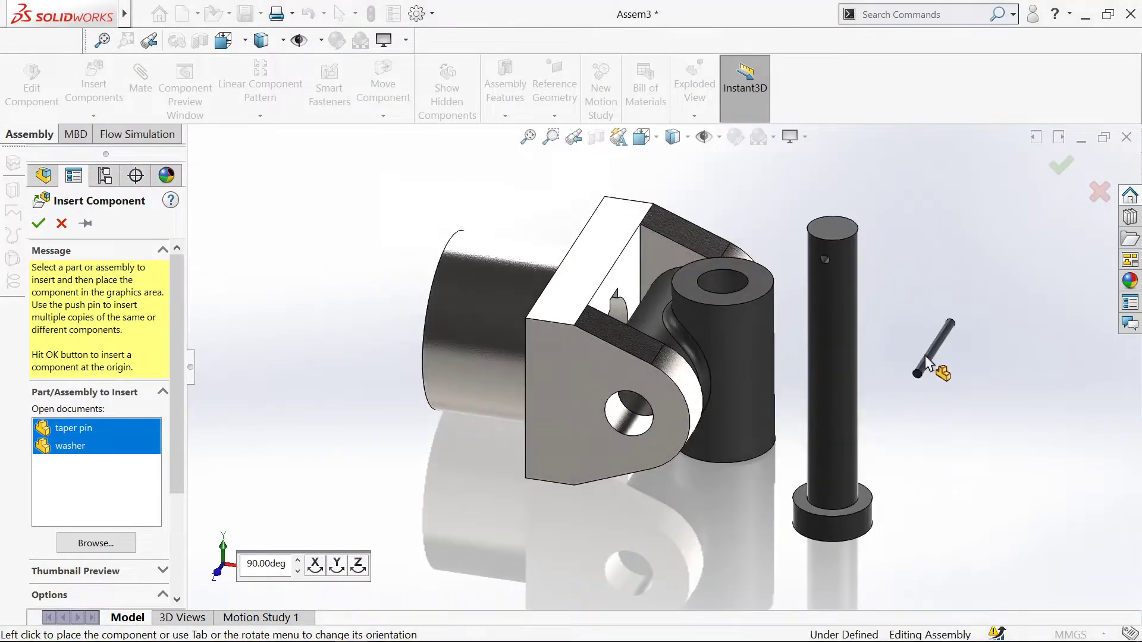
click(922, 381)
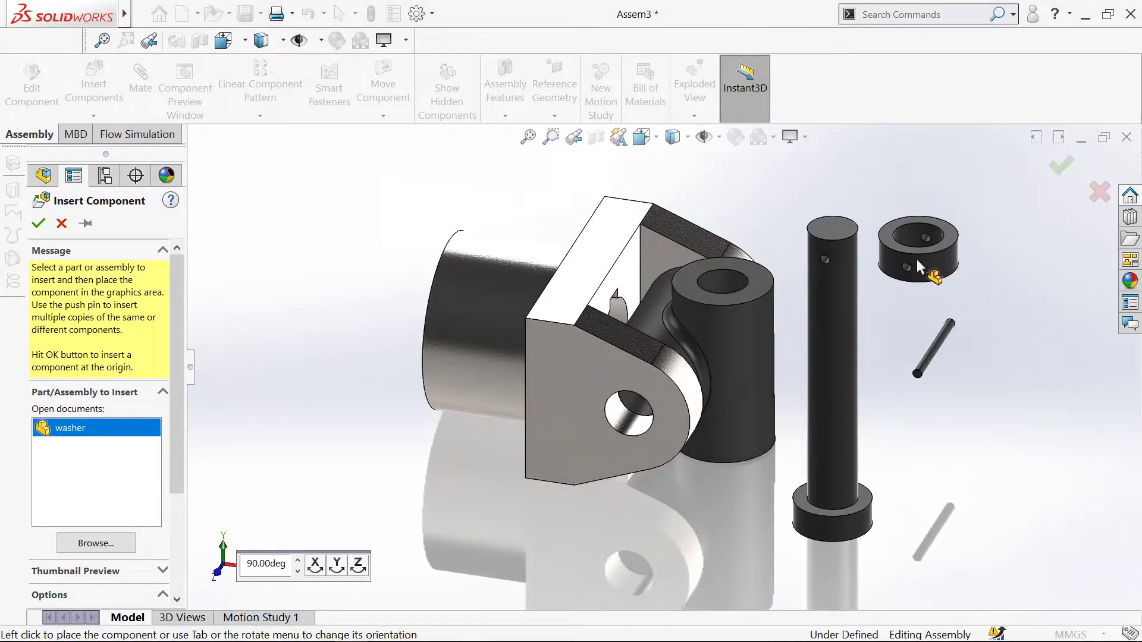
click(910, 277)
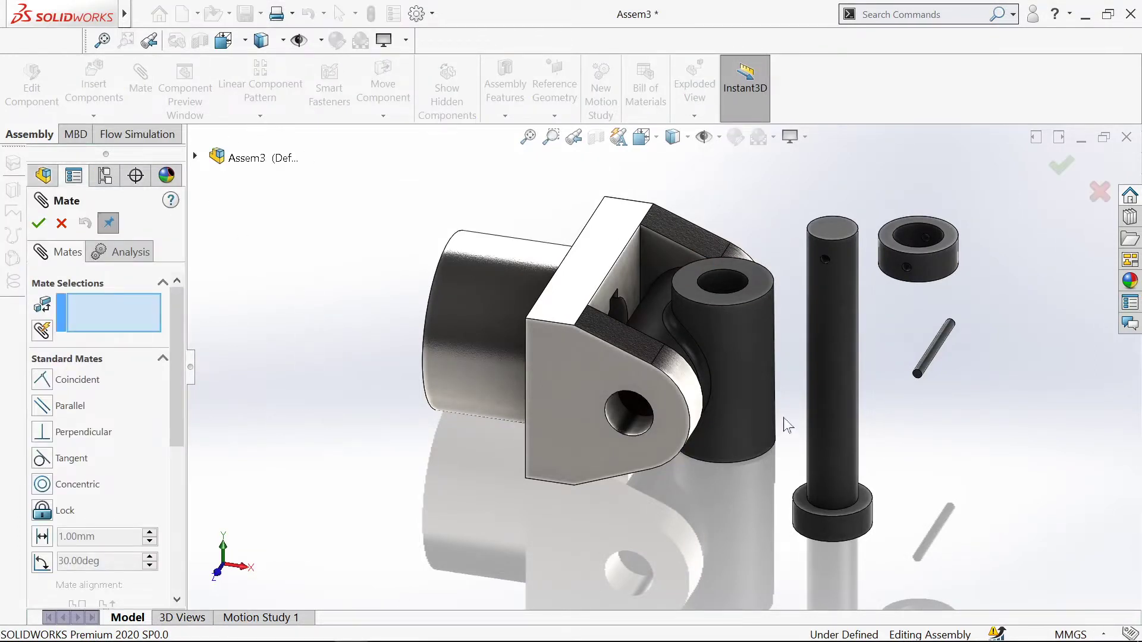
Add a concentric mate between the stud's cylindrical shank and the fork arm's hole.
click(827, 374)
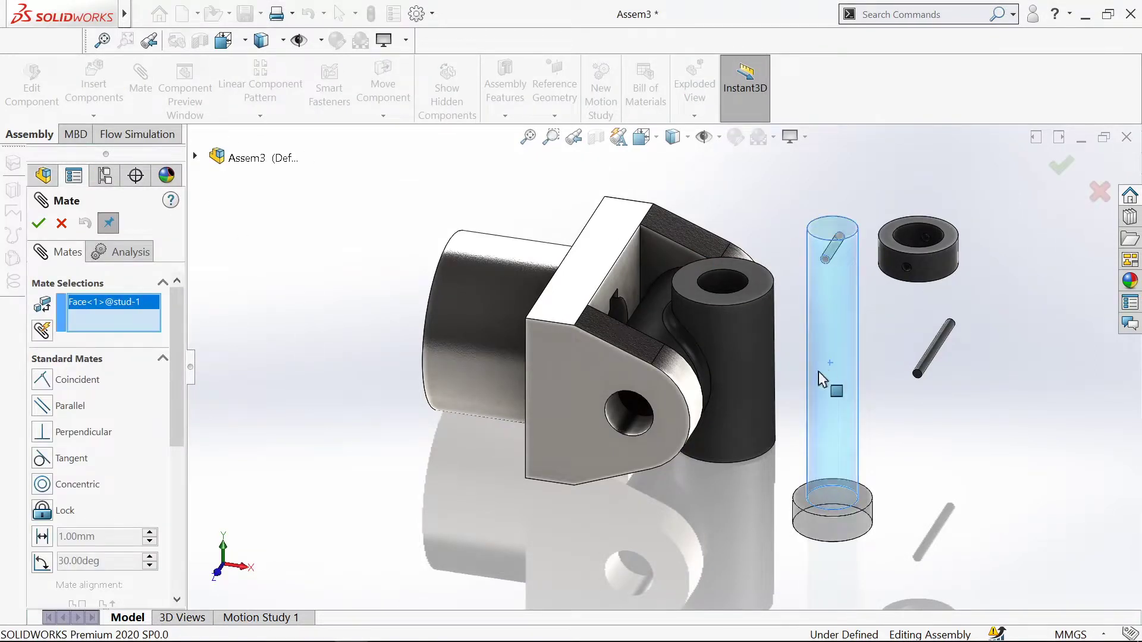
click(624, 418)
click(836, 434)
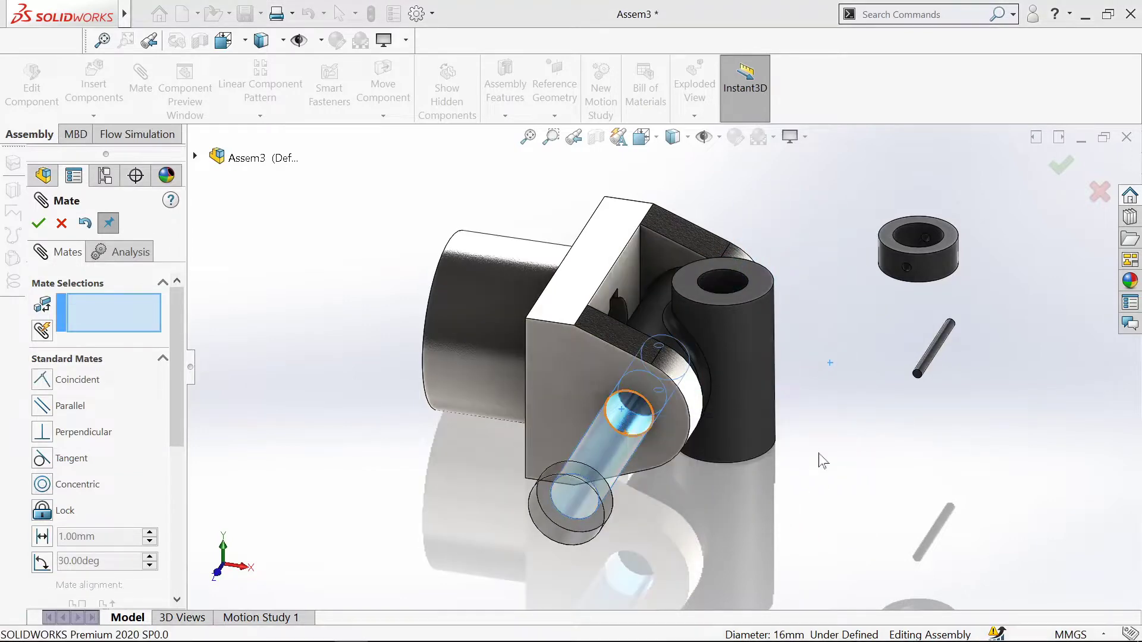
Add a coincident mate between the underside of the stud's head and the outer face of the fork arm.
middle_drag(823, 460, 690, 433)
scroll(454, 348, down, 5)
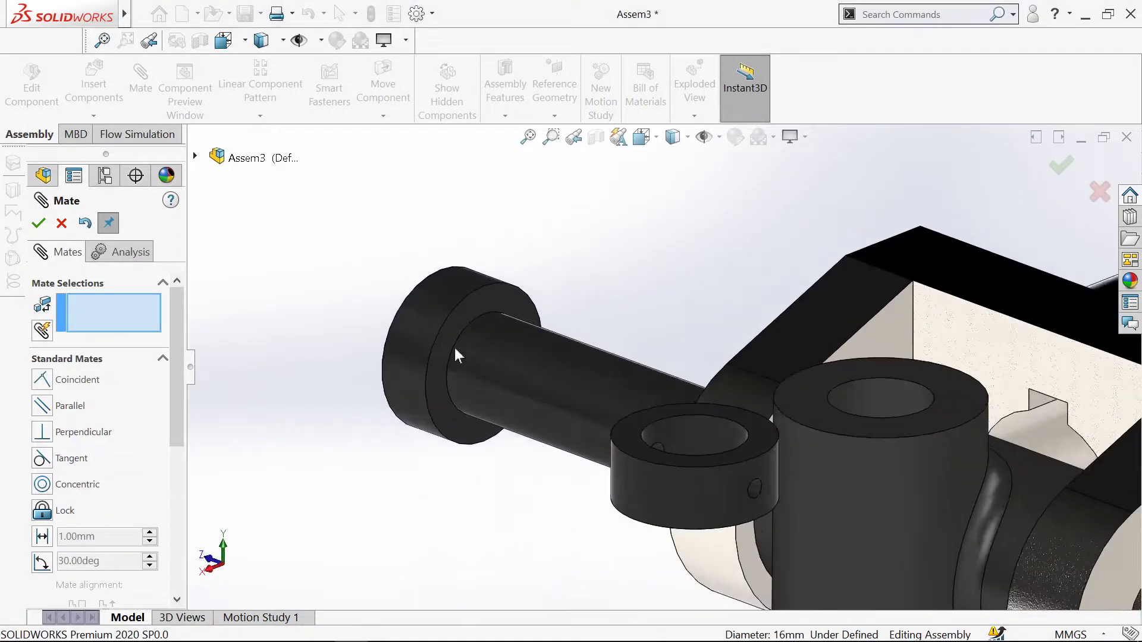
click(459, 315)
middle_drag(446, 438, 524, 492)
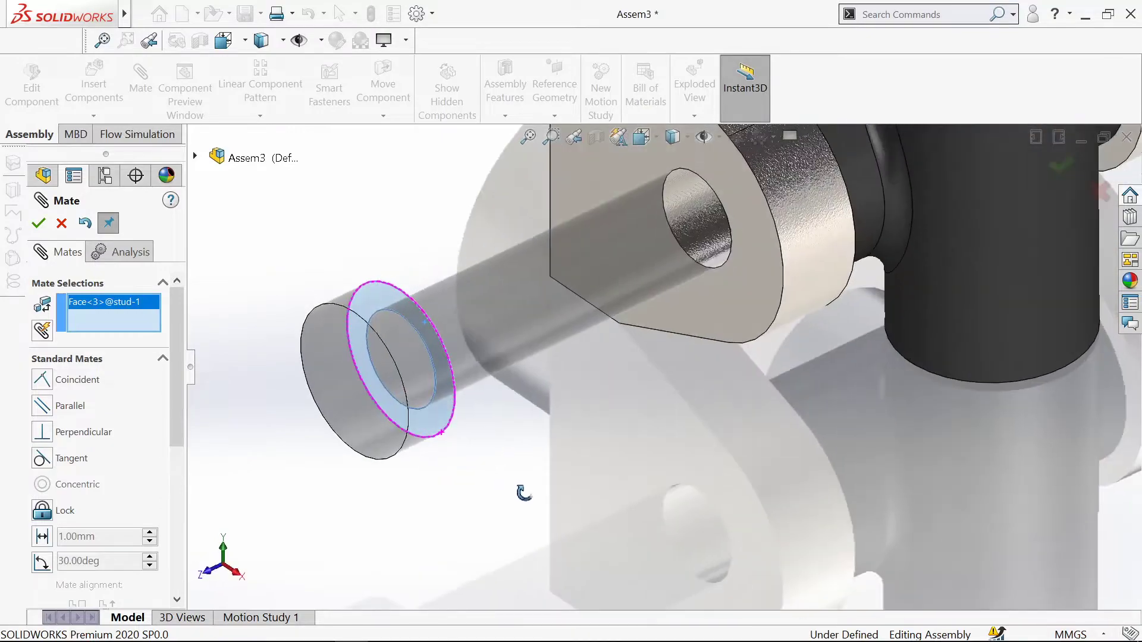
click(748, 288)
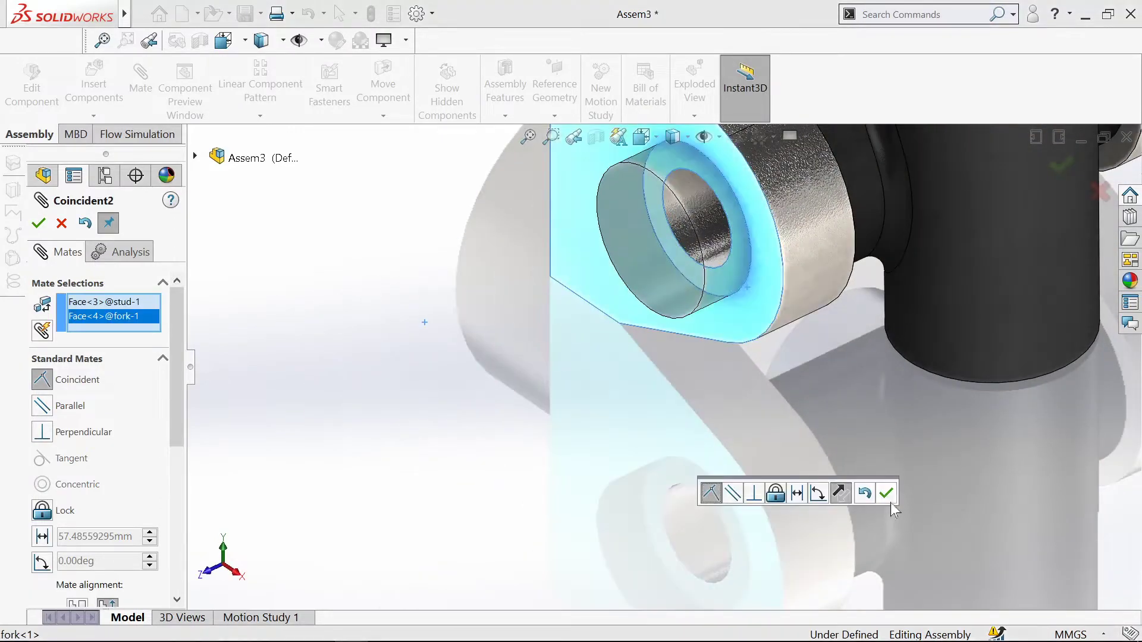
click(885, 493)
Add a concentric mate between the washer's bore and the protruding end of the stud.
middle_drag(782, 472, 723, 426)
scroll(726, 455, up, 5)
scroll(759, 316, down, 3)
scroll(759, 315, up, 2)
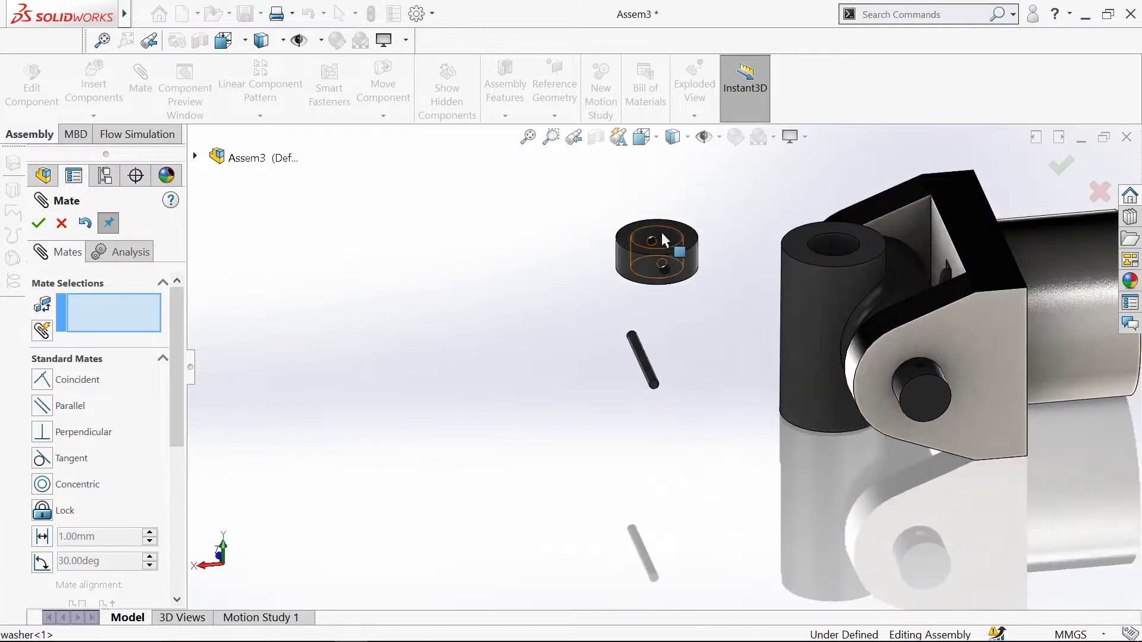
scroll(874, 369, down, 3)
click(912, 396)
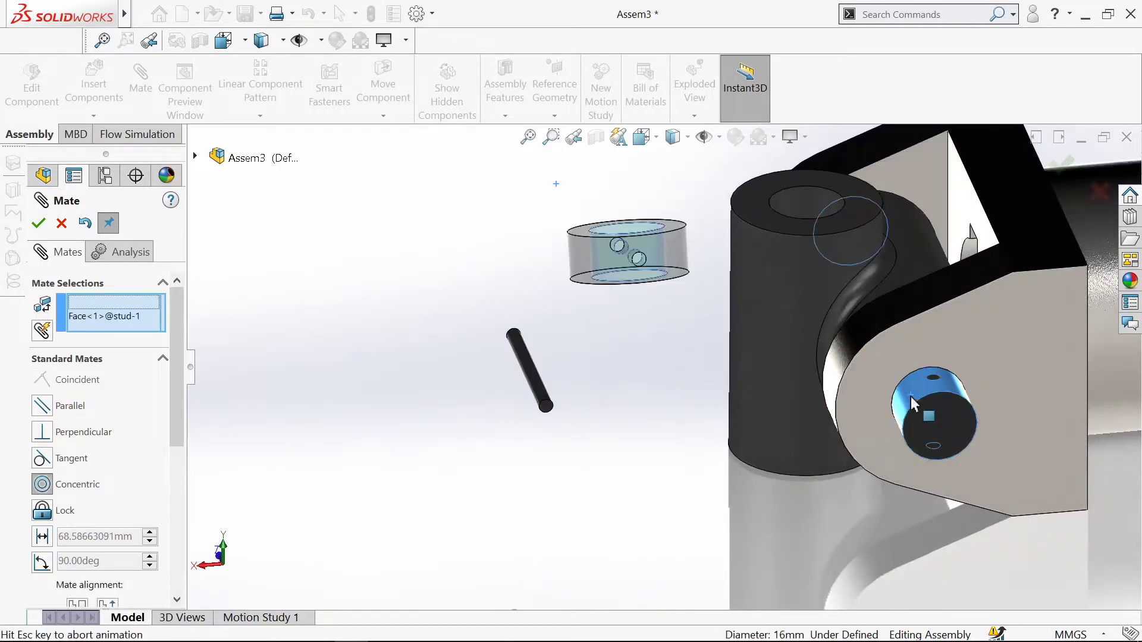
click(1123, 421)
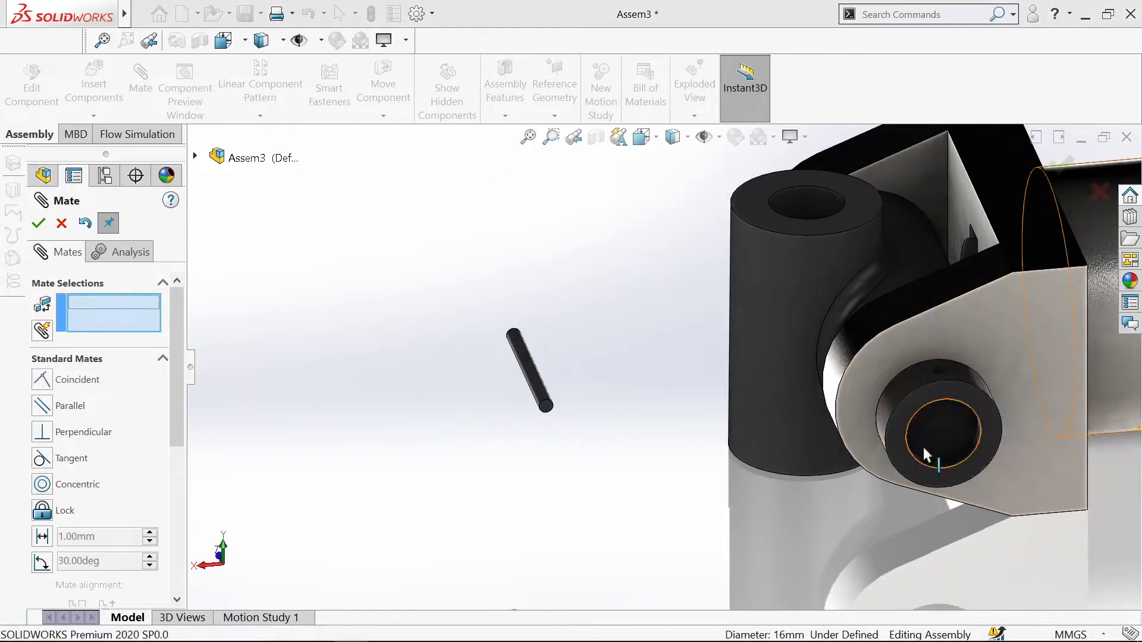
Add a concentric mate between the washer's small radial pin hole and the cross hole near the stud's end.
middle_drag(924, 453, 805, 474)
scroll(998, 320, down, 3)
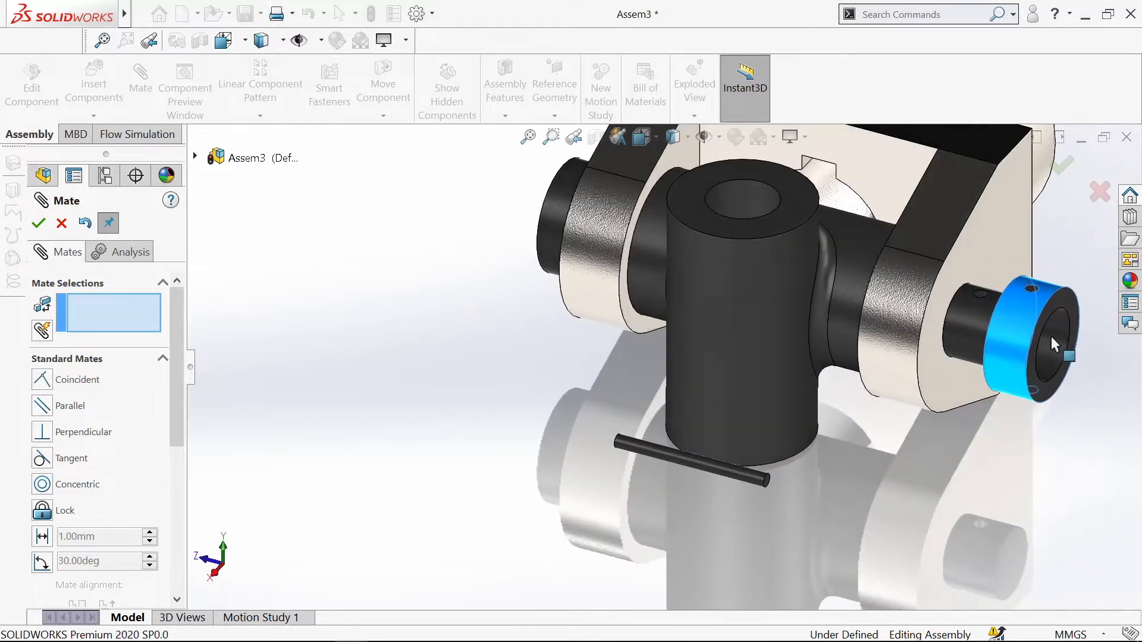
scroll(1052, 339, down, 4)
click(1011, 282)
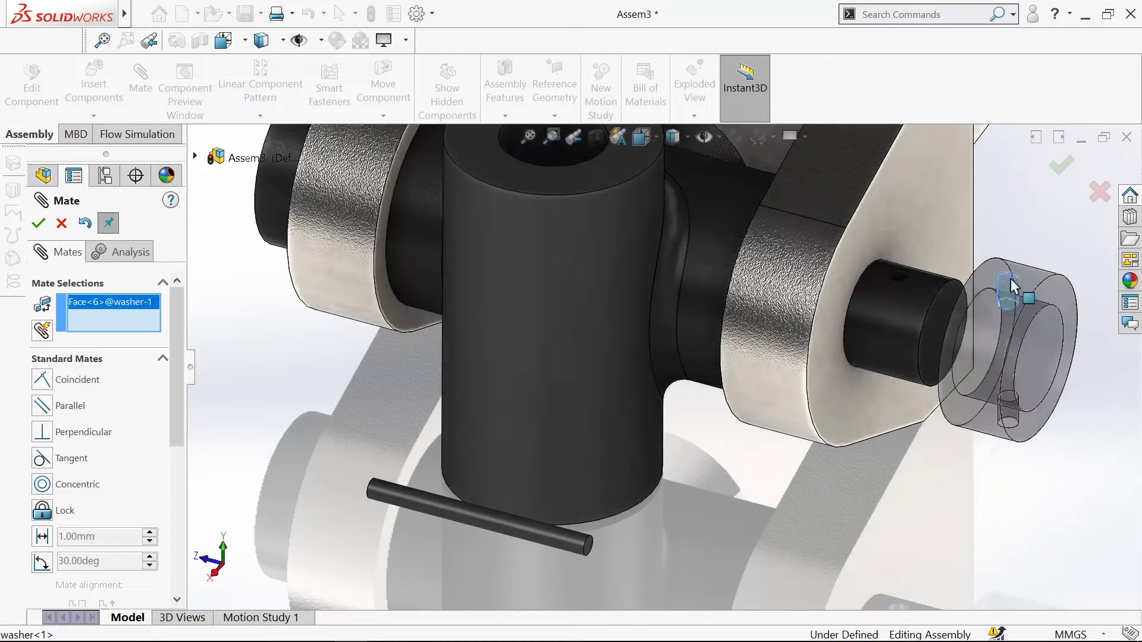
scroll(1009, 278, down, 2)
click(823, 288)
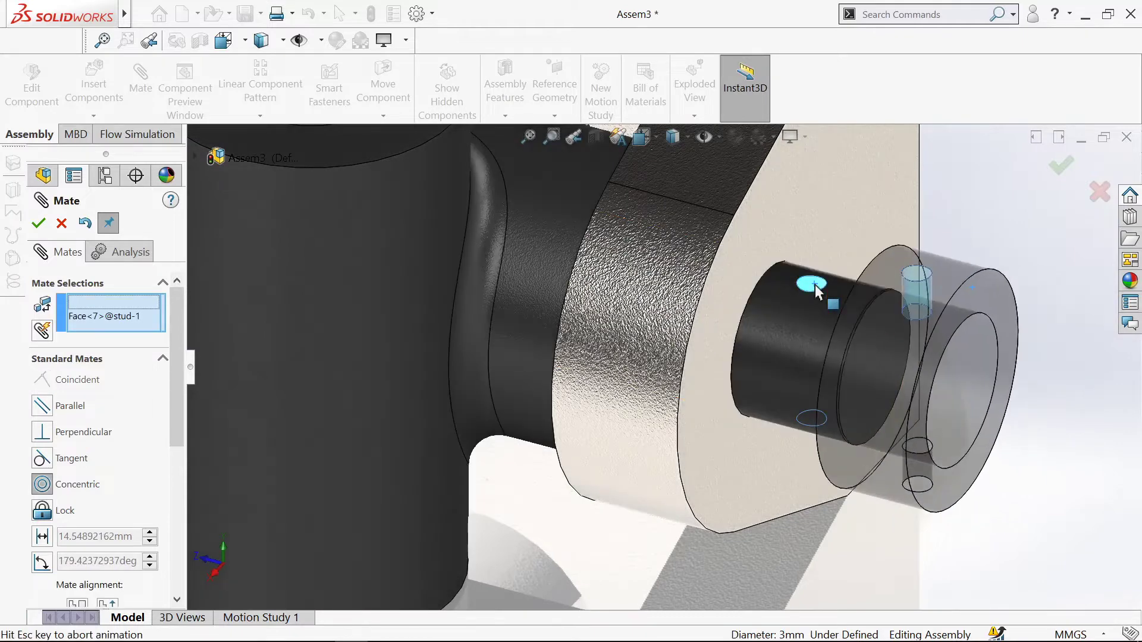
scroll(820, 295, down, 2)
click(1031, 248)
scroll(966, 379, up, 4)
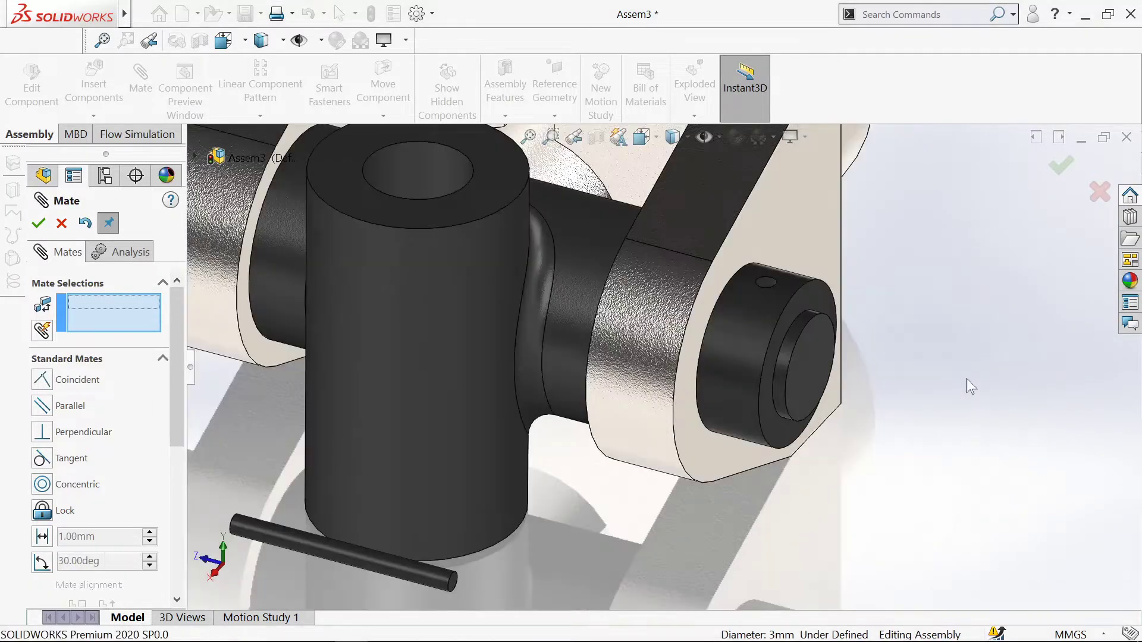
Add a concentric mate between the taper pin's cylindrical face and the washer's radial pin hole.
click(459, 503)
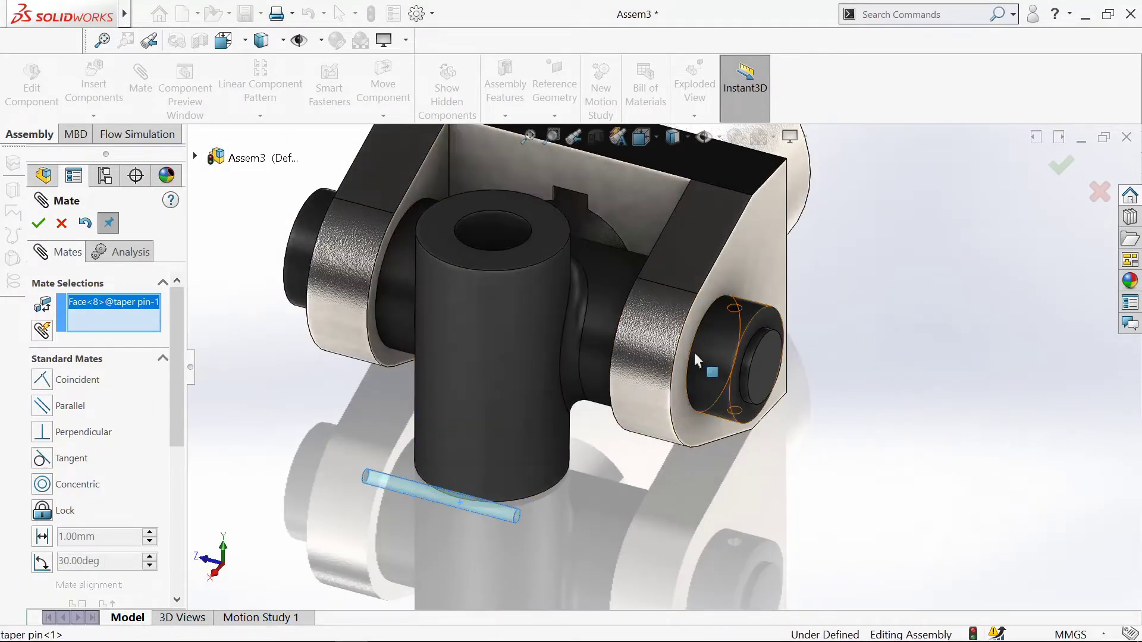
scroll(694, 357, down, 3)
click(760, 279)
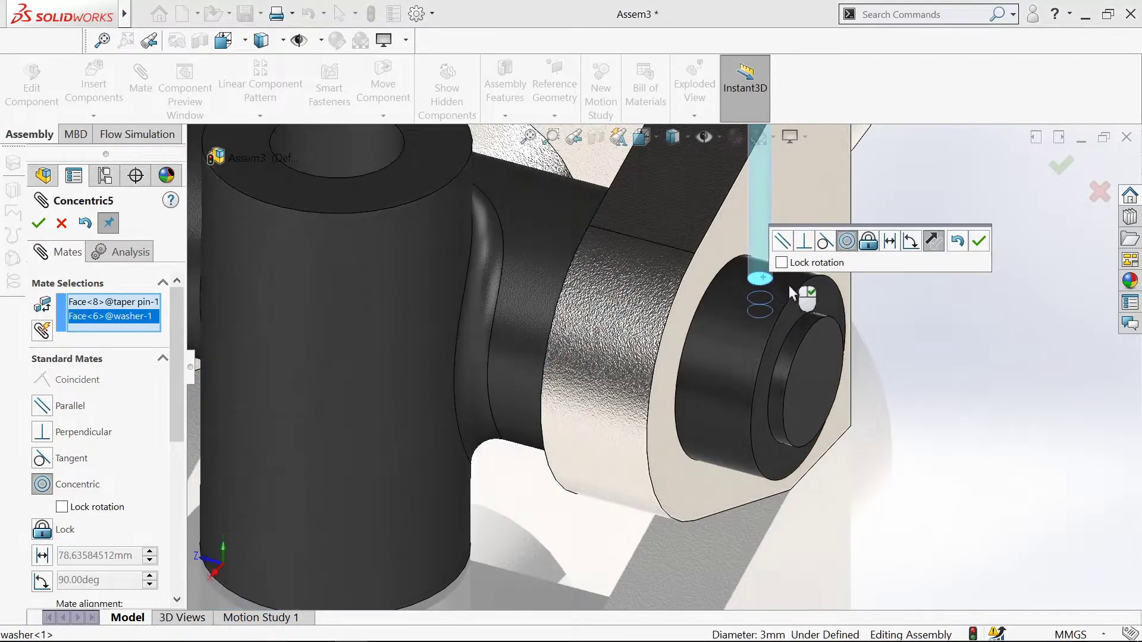
click(979, 242)
Slide the taper pin down its axis through the washer and stud so both ends protrude.
scroll(719, 298, up, 4)
drag(720, 298, 719, 209)
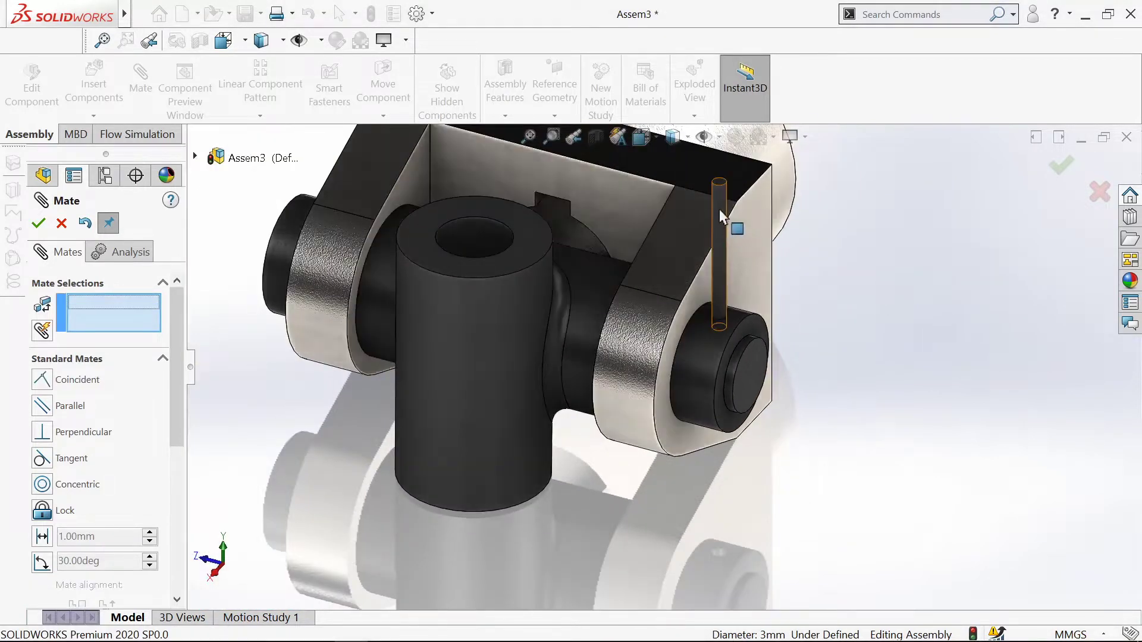
drag(722, 270, 728, 346)
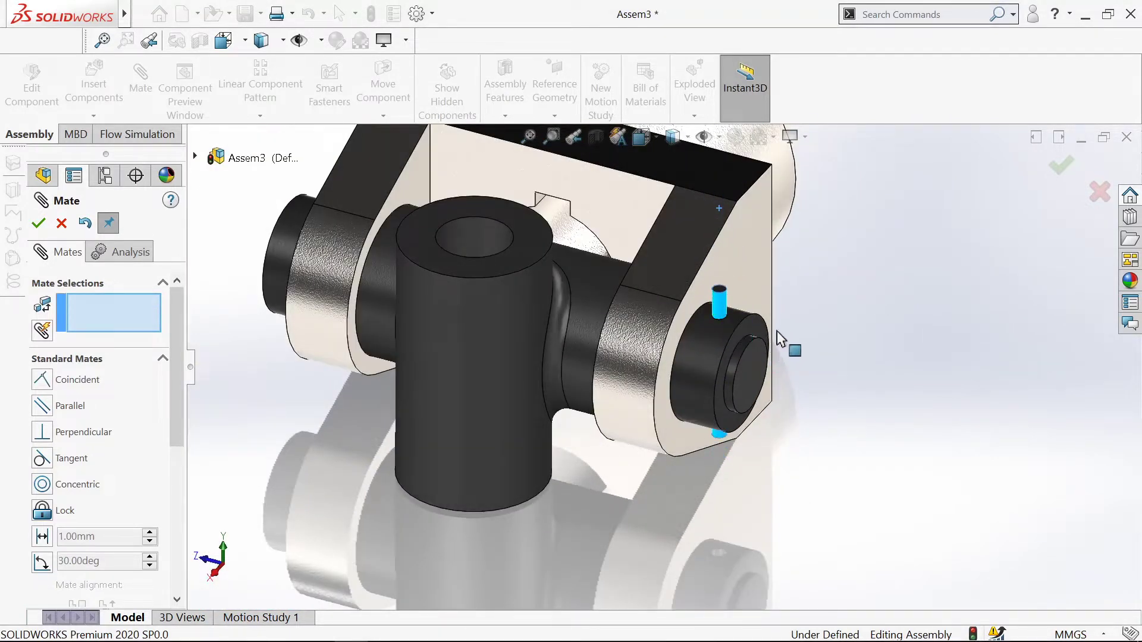
Add a 3.5 mm distance mate between the taper pin's end face and the washer's outer cylindrical face, using the Minimum Distance option.
scroll(777, 331, down, 5)
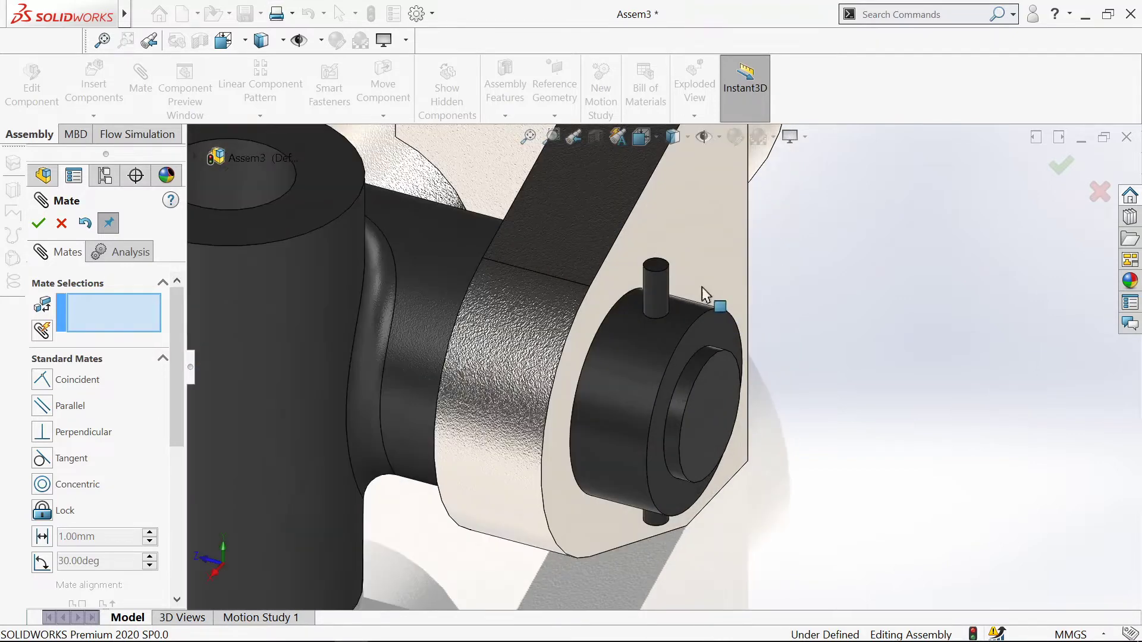
click(648, 335)
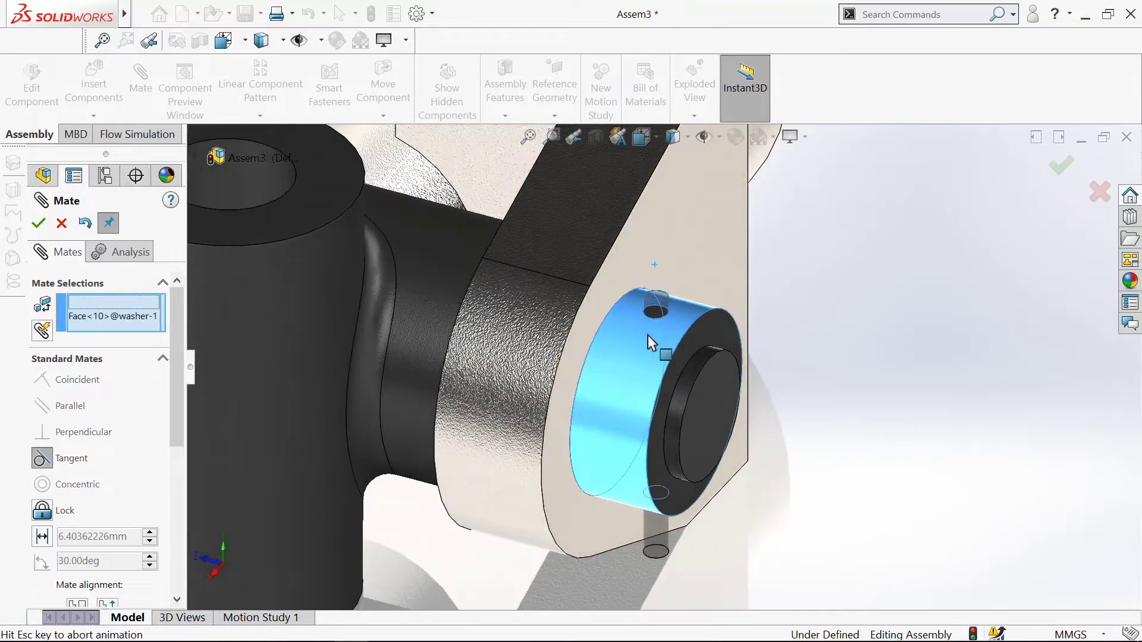
click(710, 299)
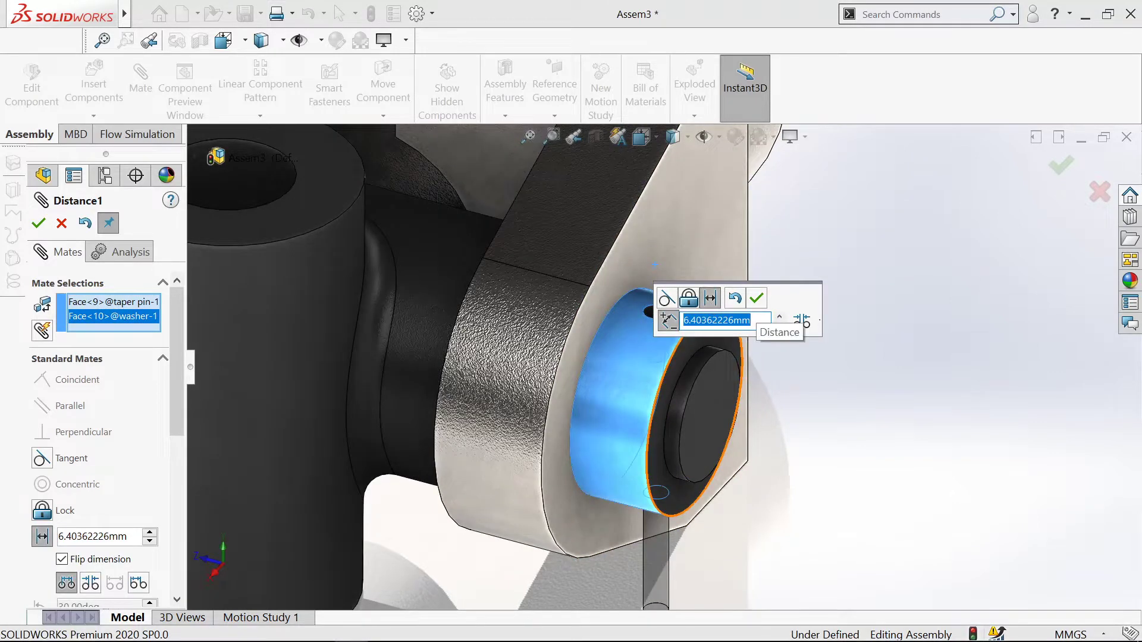
text(3.5)
key(Return)
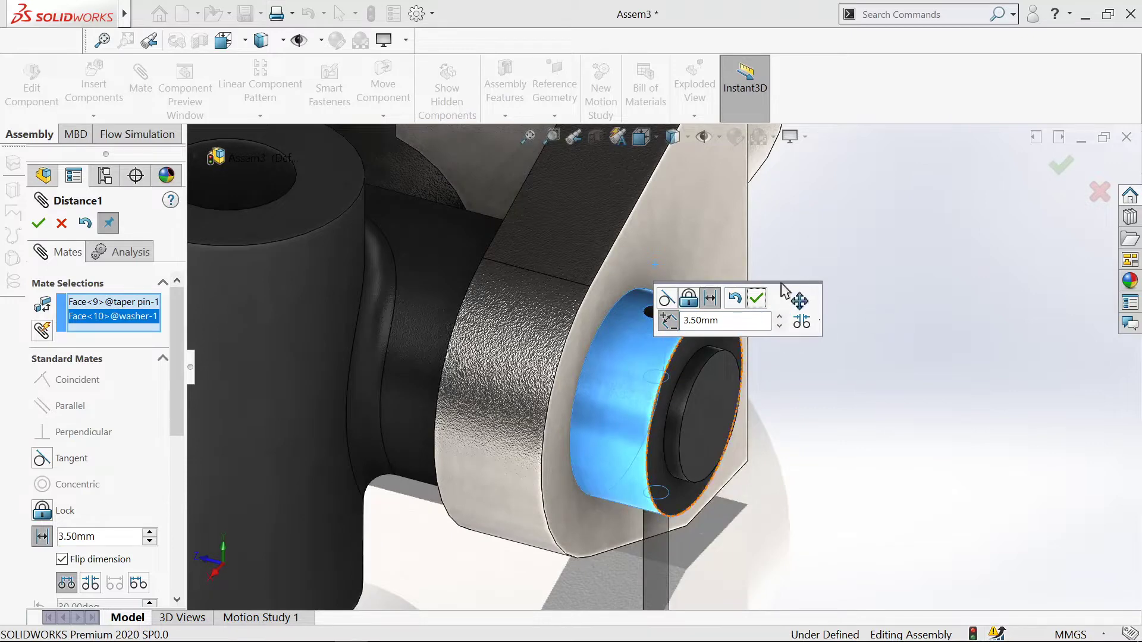
drag(781, 284, 940, 289)
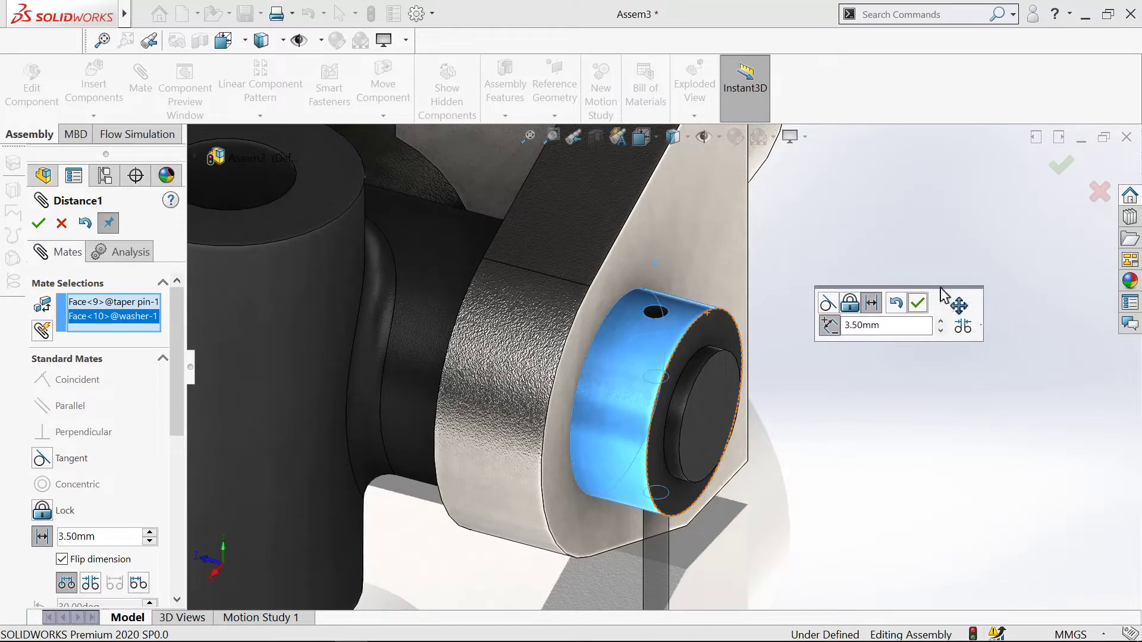
click(964, 330)
click(1018, 374)
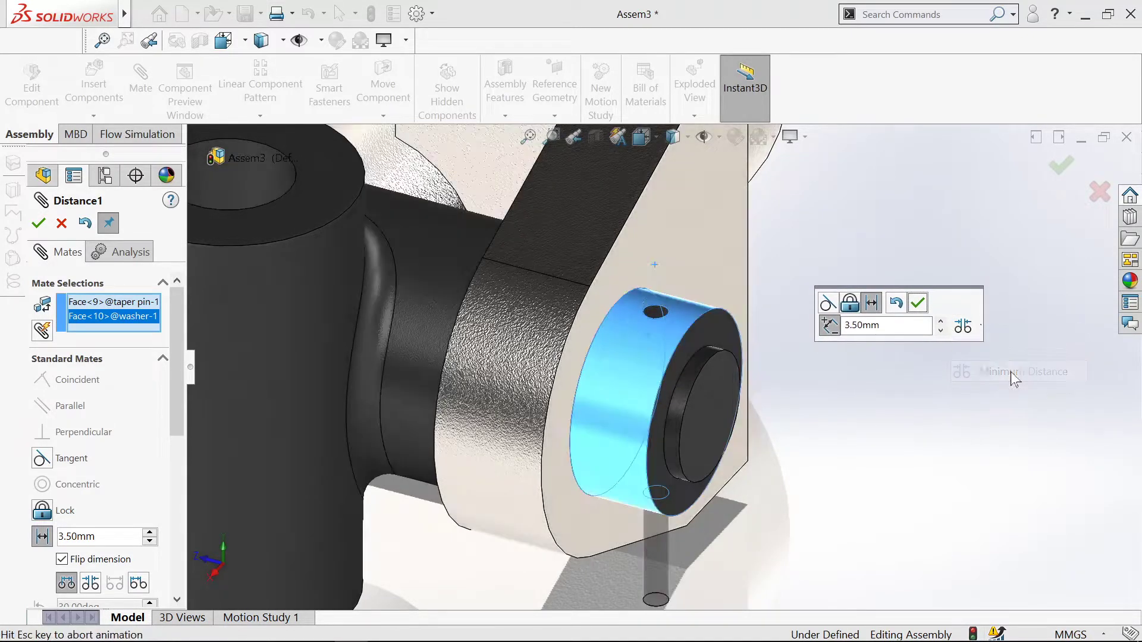
key(Return)
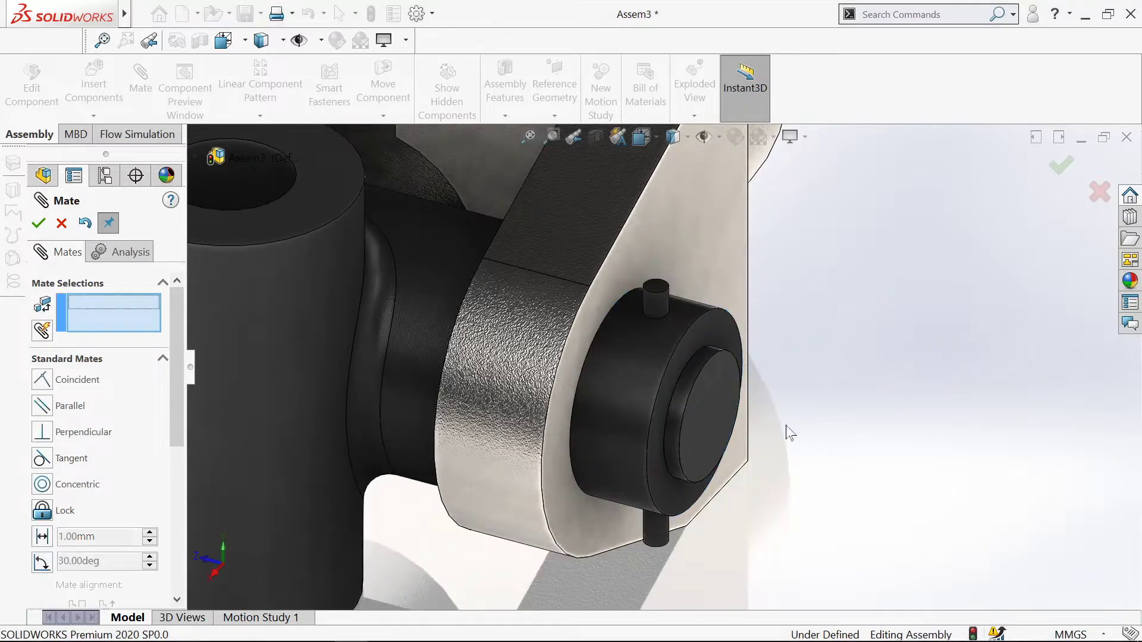
Close the mating command and insert the key and shaft parts, placing the key beside the fork's hub.
scroll(843, 415, up, 5)
middle_drag(783, 437, 933, 435)
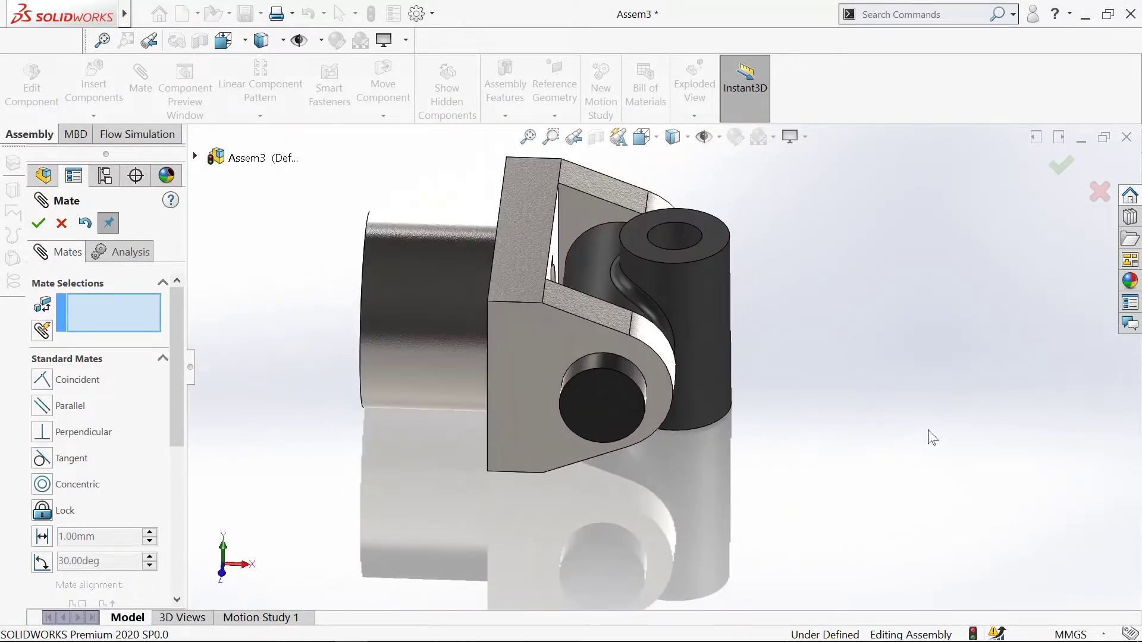
click(39, 223)
click(94, 86)
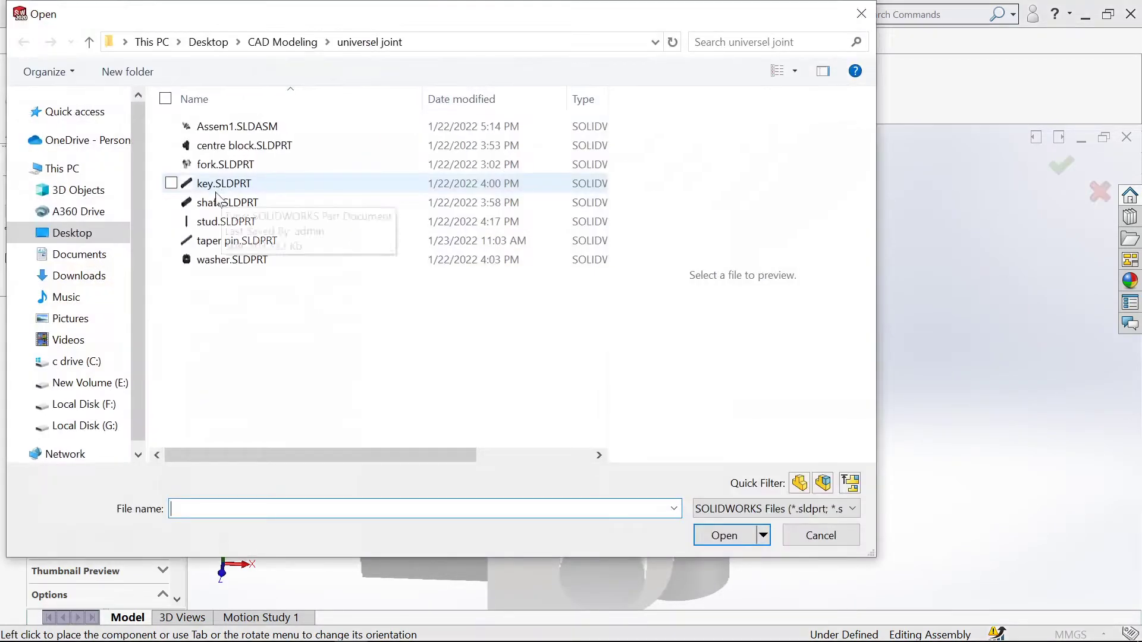
click(171, 202)
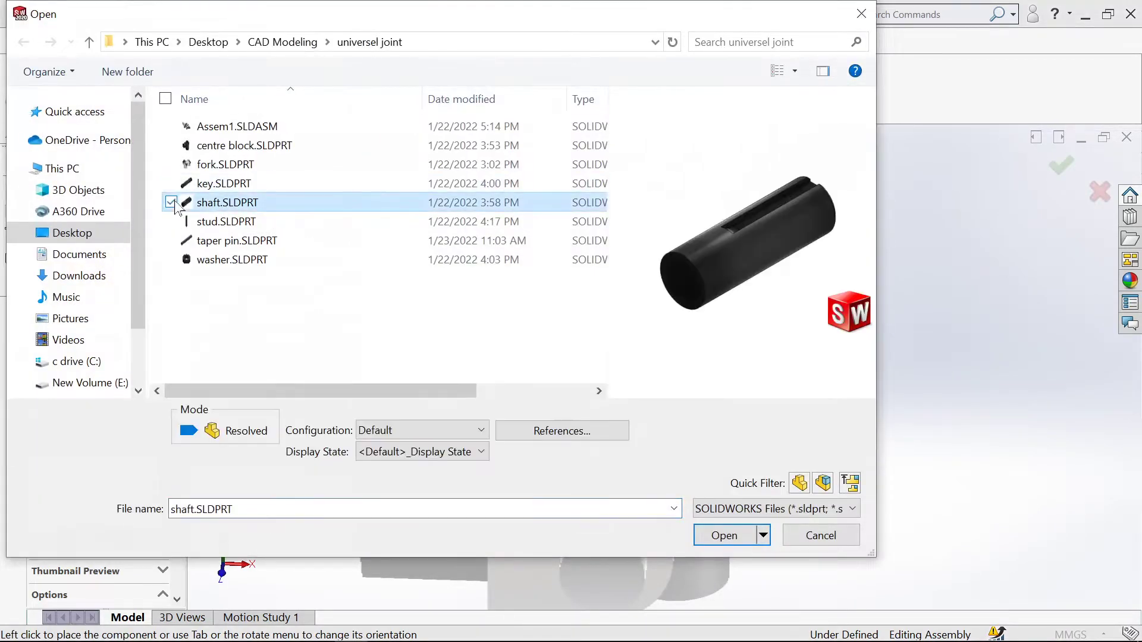
click(172, 184)
click(717, 535)
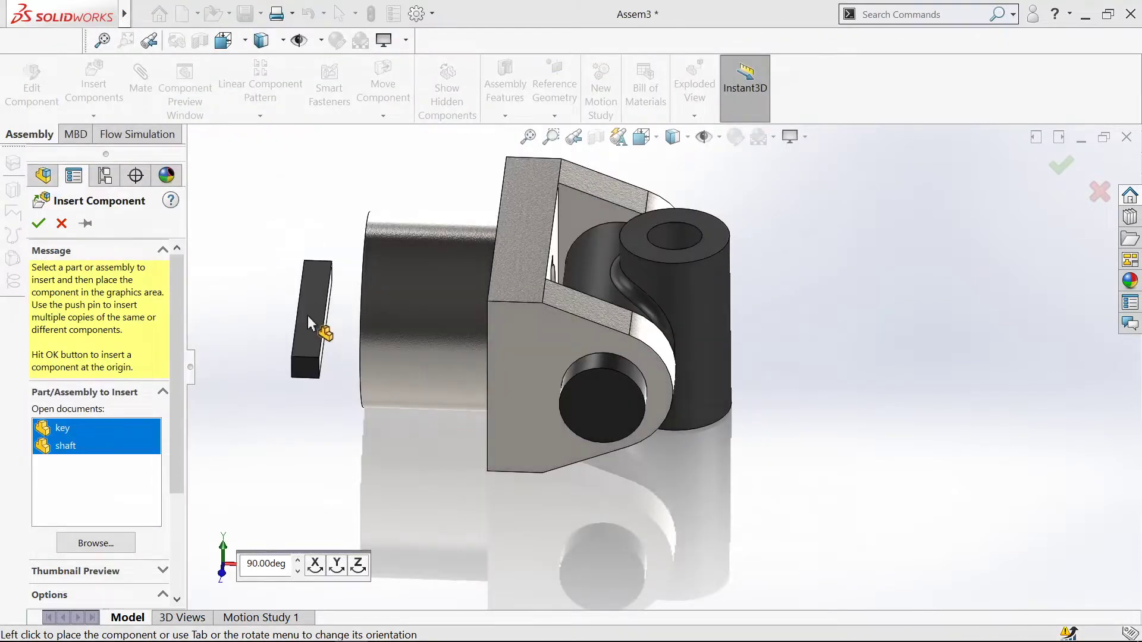
click(308, 315)
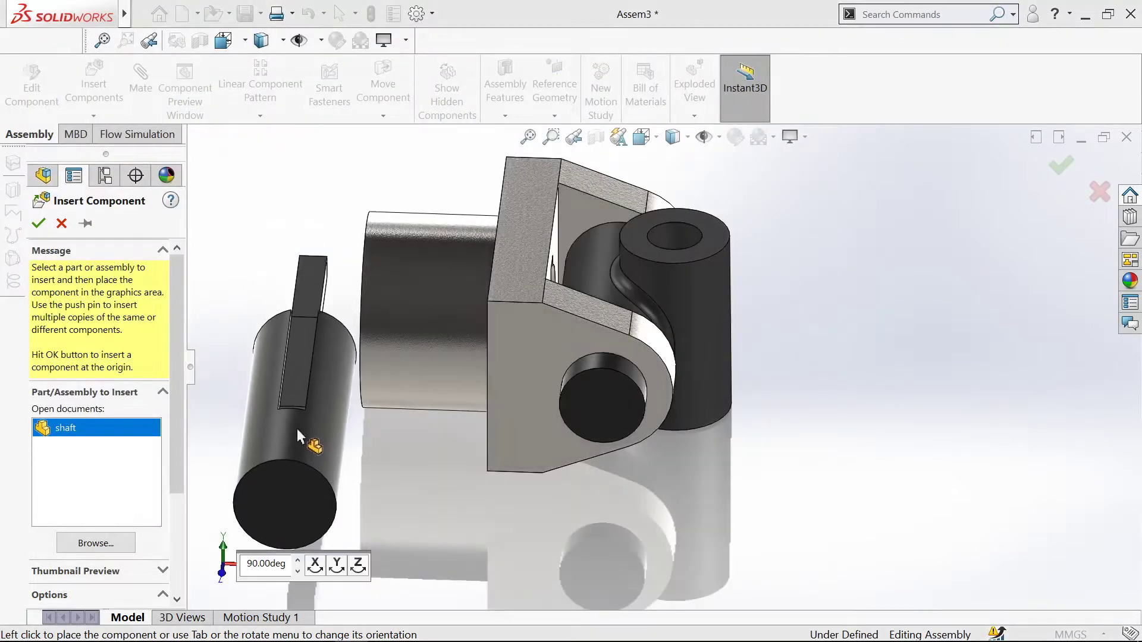
Place the shaft turned 90° about the Y axis and move it clear of the fork's hub.
click(336, 566)
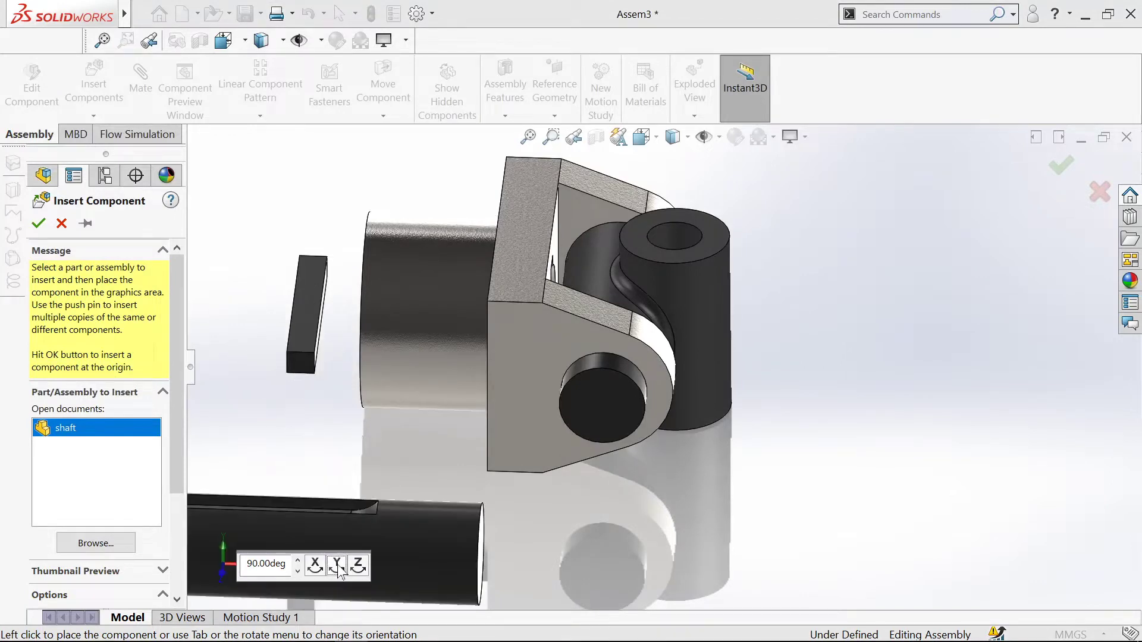
click(320, 432)
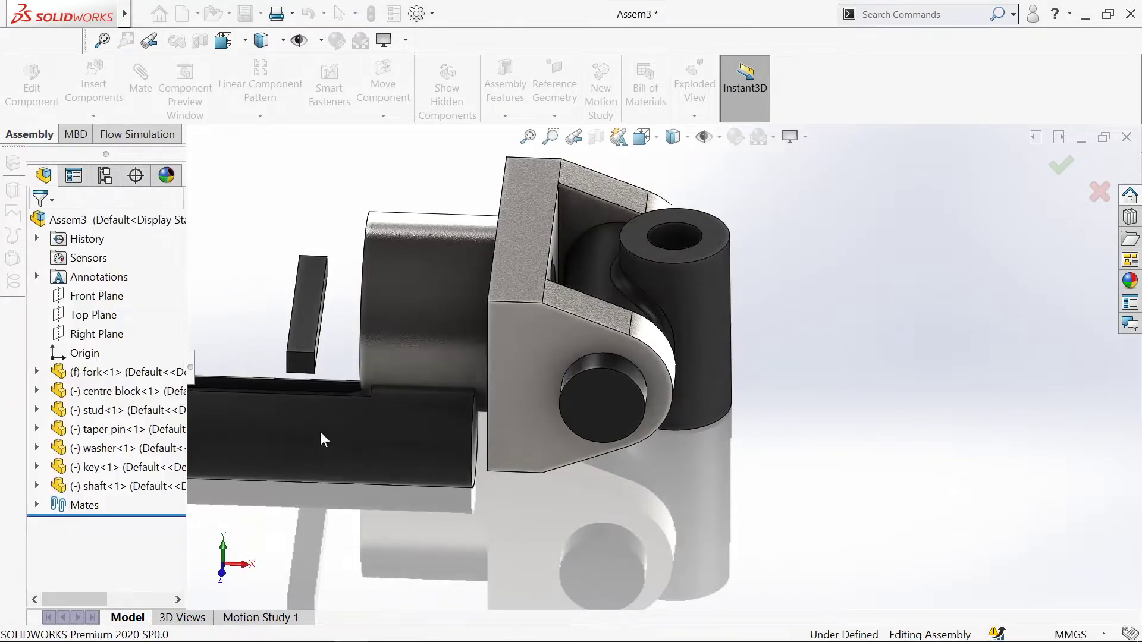
key(z)
drag(492, 404, 387, 354)
Rotate the shaft so its keyway end faces the fork, and turn the key roughly in line with the keyway.
click(427, 155)
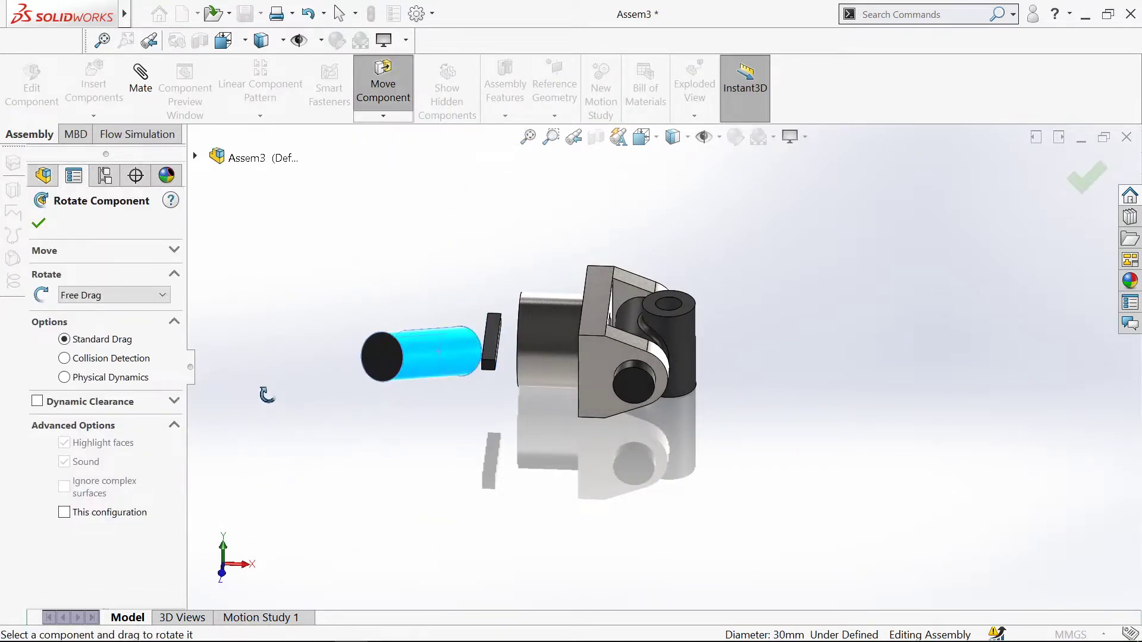
scroll(393, 345, down, 5)
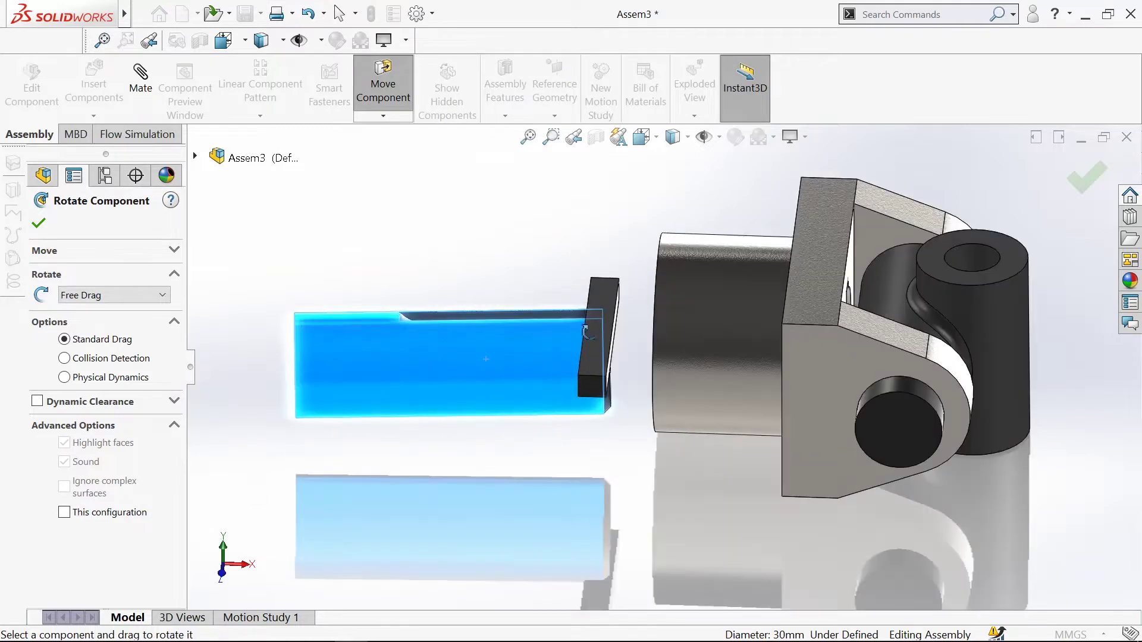
drag(607, 285, 535, 284)
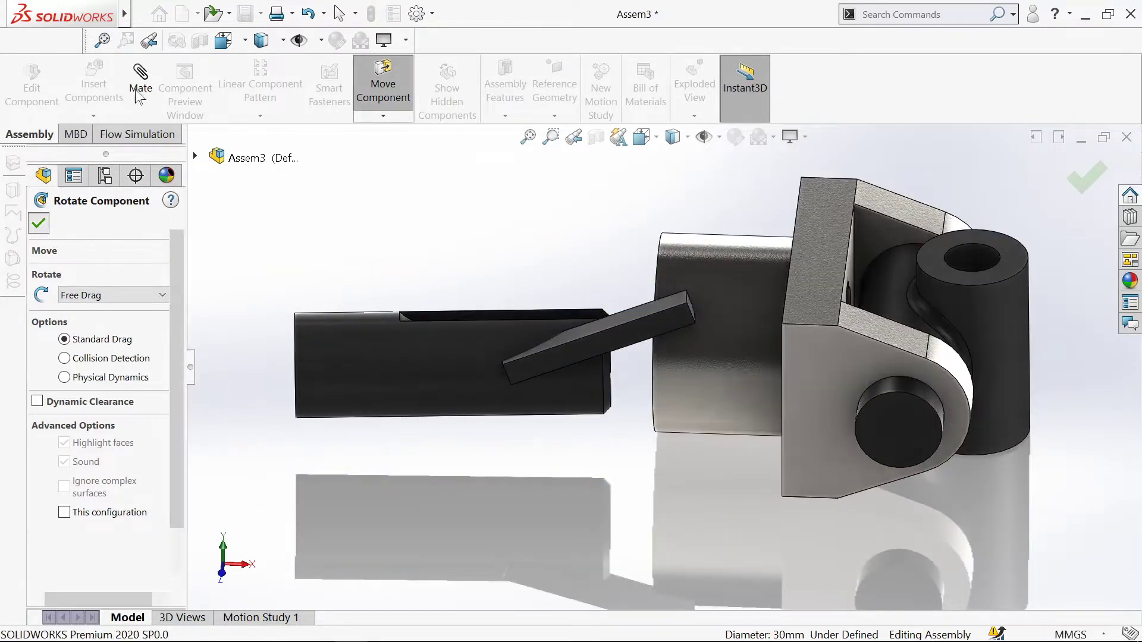
click(39, 223)
Add a coincident mate between the side wall of the shaft's keyway and the side face of the key.
click(418, 337)
scroll(515, 325, down, 5)
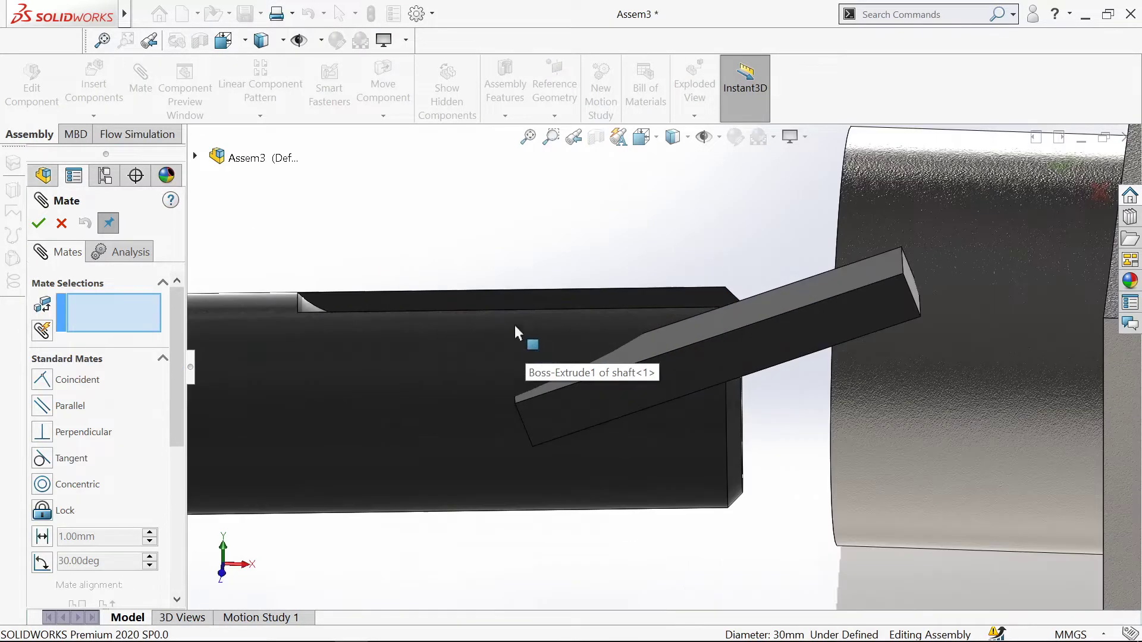
scroll(494, 301, up, 5)
middle_drag(454, 463, 518, 422)
click(372, 300)
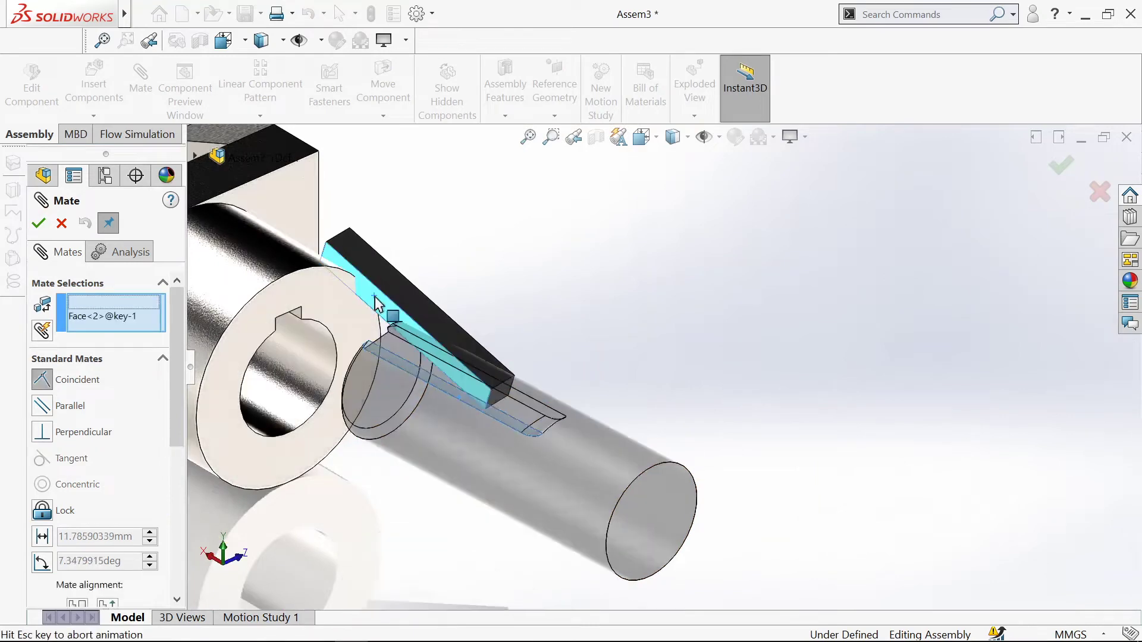
click(356, 277)
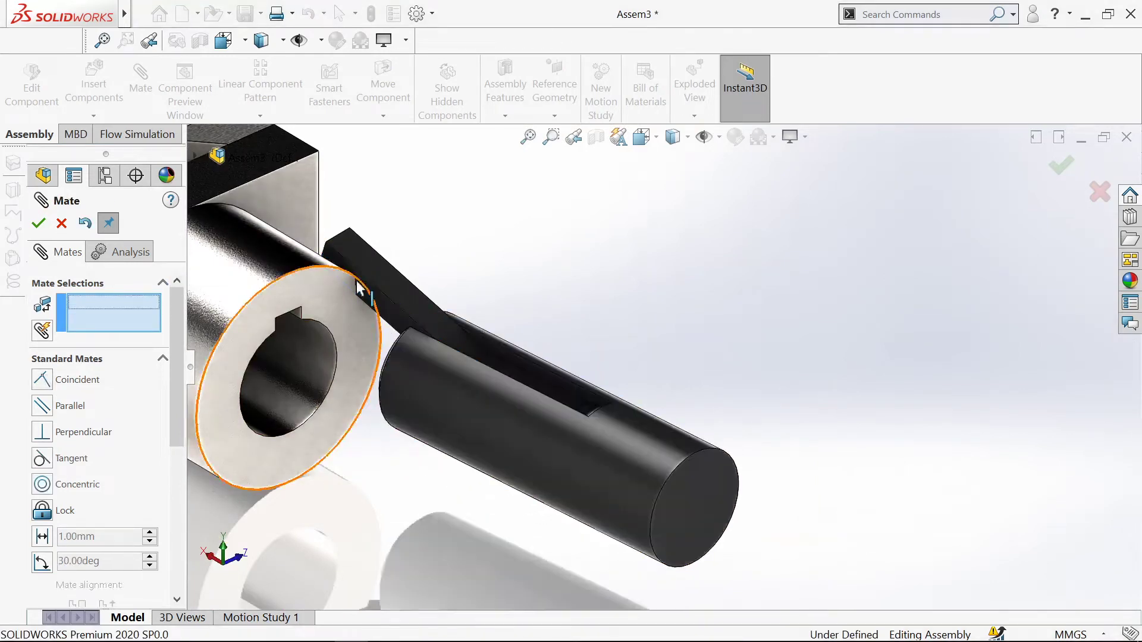
Add a coincident mate between the key's bottom face and the floor of the shaft's keyway.
scroll(595, 333, up, 3)
middle_drag(708, 298, 419, 351)
scroll(427, 345, down, 3)
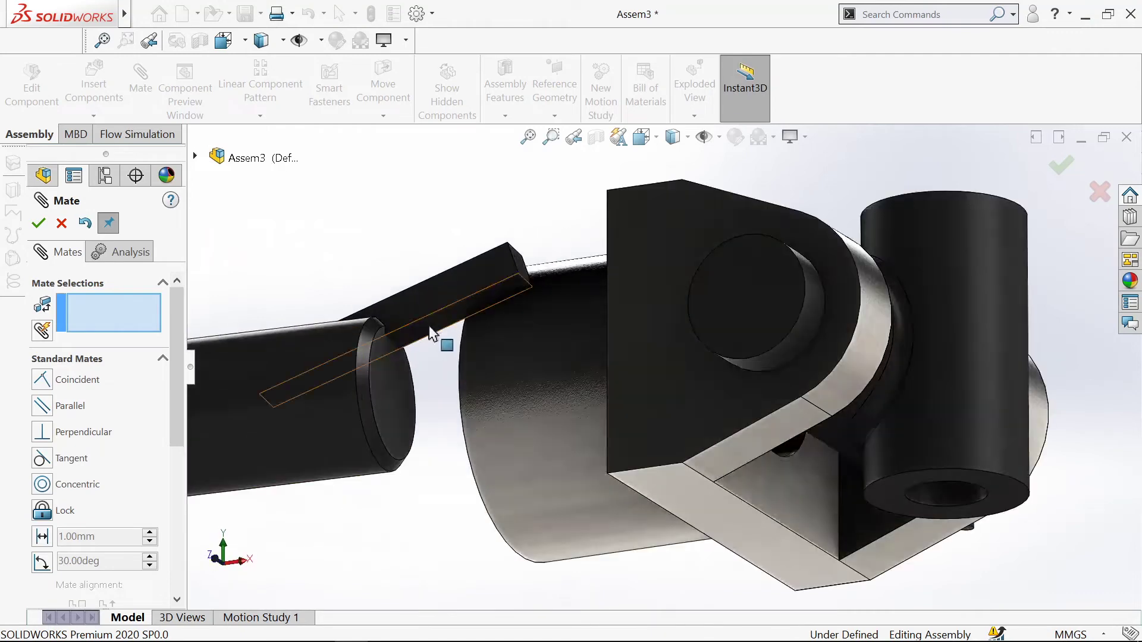
click(429, 326)
middle_drag(438, 416, 441, 509)
click(442, 512)
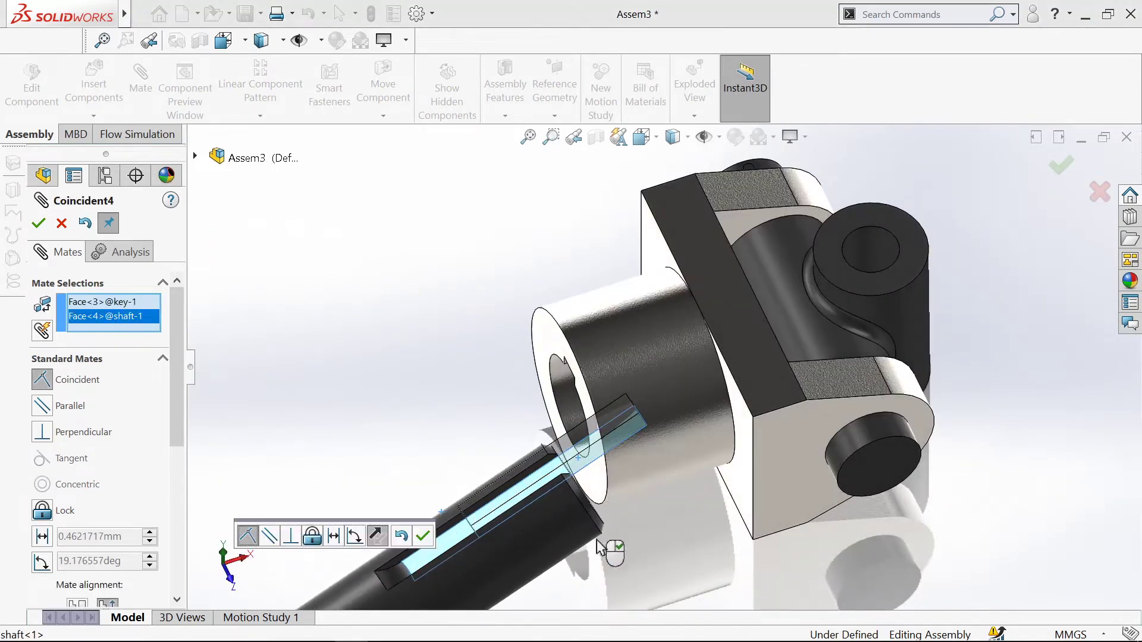
scroll(612, 547, up, 3)
click(423, 535)
Add a coincident mate between the key's end face and the shaft's end face on the fork side.
middle_drag(577, 558, 605, 414)
scroll(612, 366, down, 5)
click(565, 339)
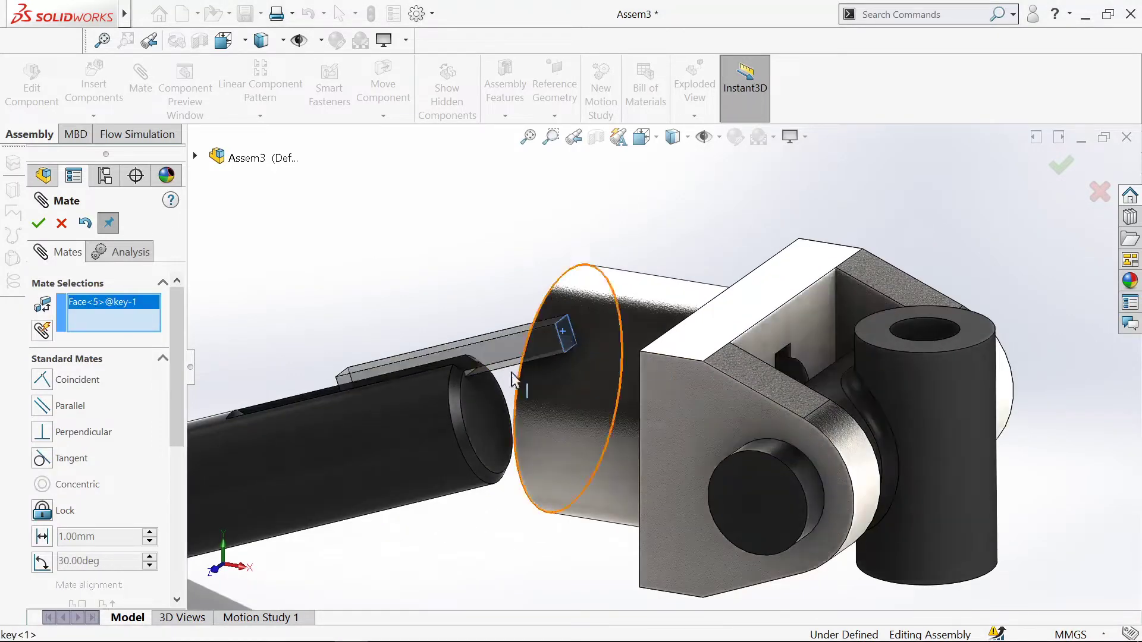
click(473, 411)
scroll(475, 417, up, 3)
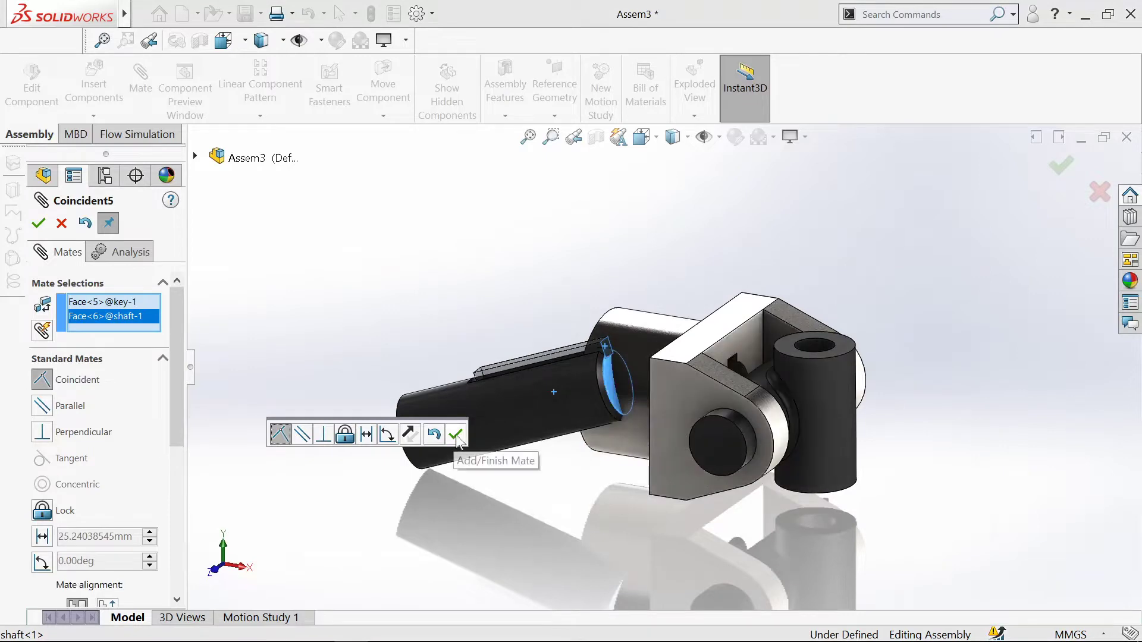
click(455, 434)
Add a concentric mate between the shaft's cylindrical face and the bore of the fork's hub.
click(509, 414)
middle_drag(509, 415, 649, 412)
click(648, 411)
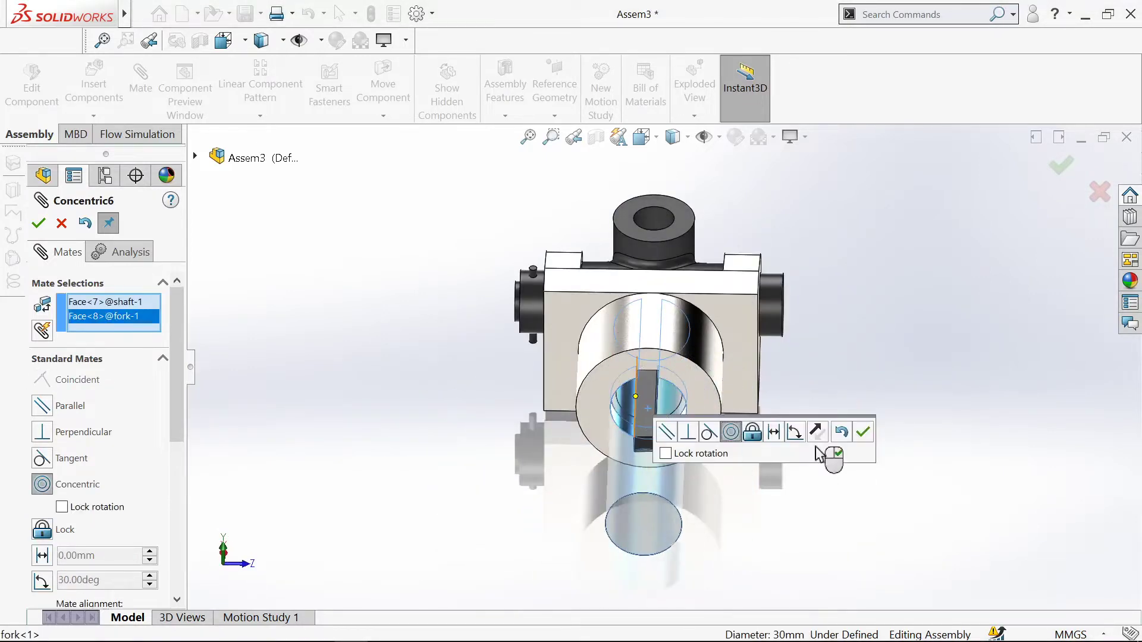
click(864, 433)
Add a coincident mate between the key's side face and the side wall of the keyway in the fork's hub.
middle_drag(898, 402, 422, 415)
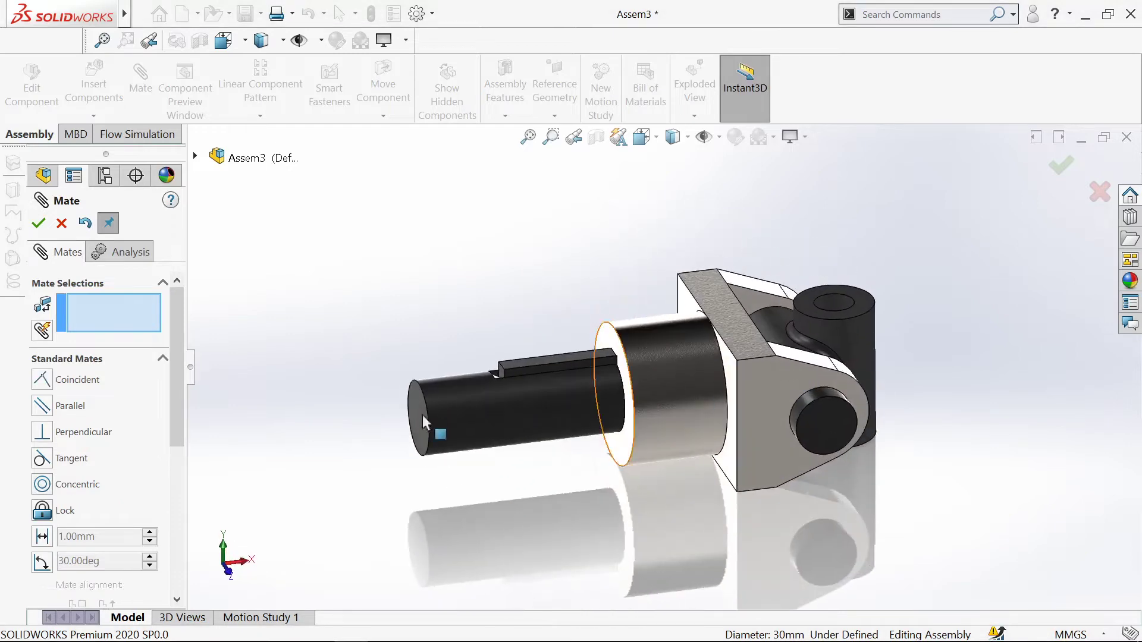
middle_drag(480, 466, 547, 474)
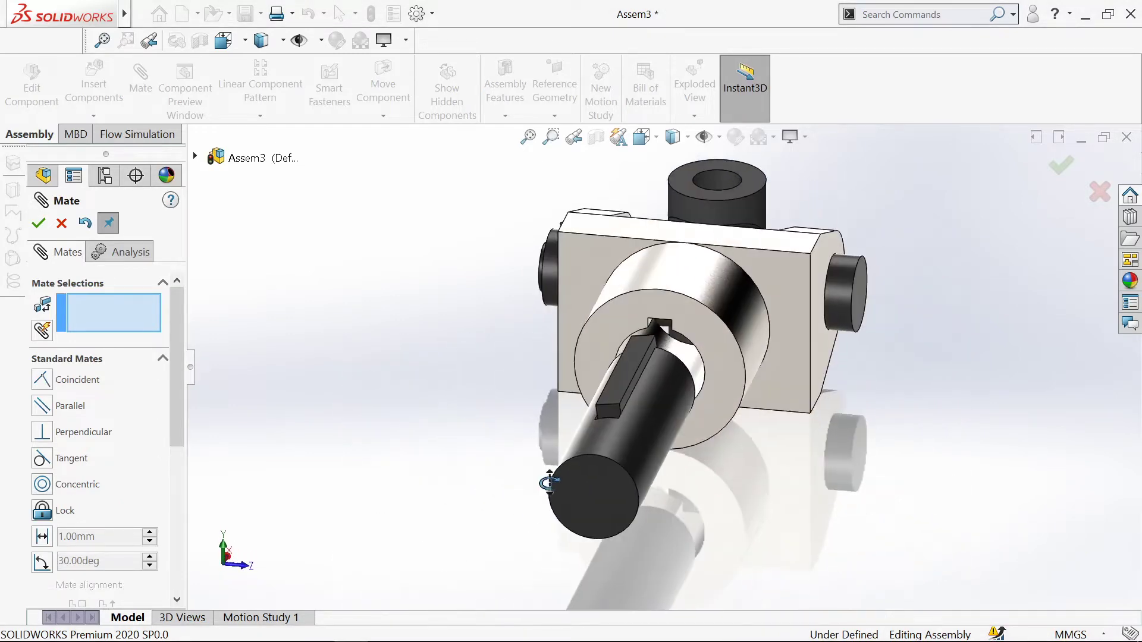
scroll(628, 390, up, 5)
click(654, 381)
middle_drag(654, 381, 831, 234)
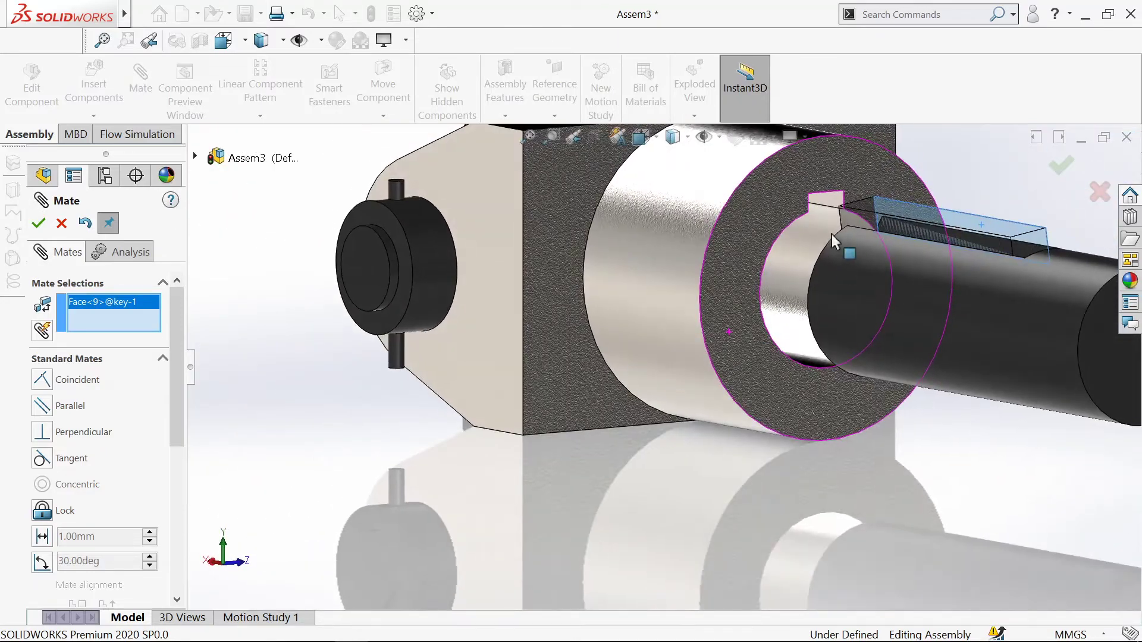
scroll(815, 215, up, 3)
click(796, 200)
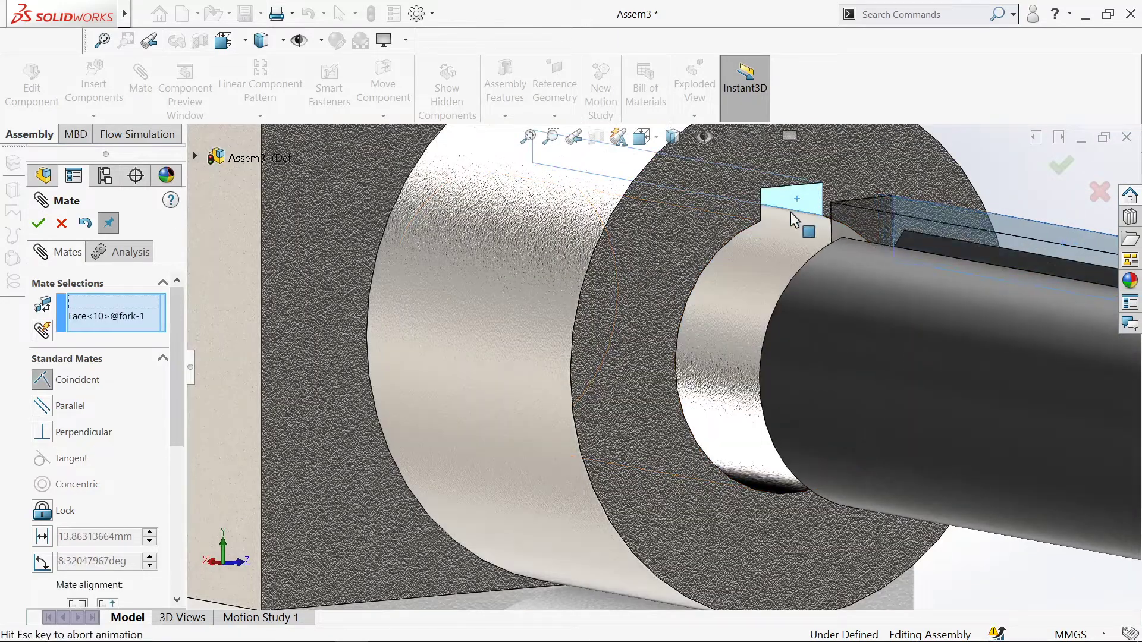
click(948, 252)
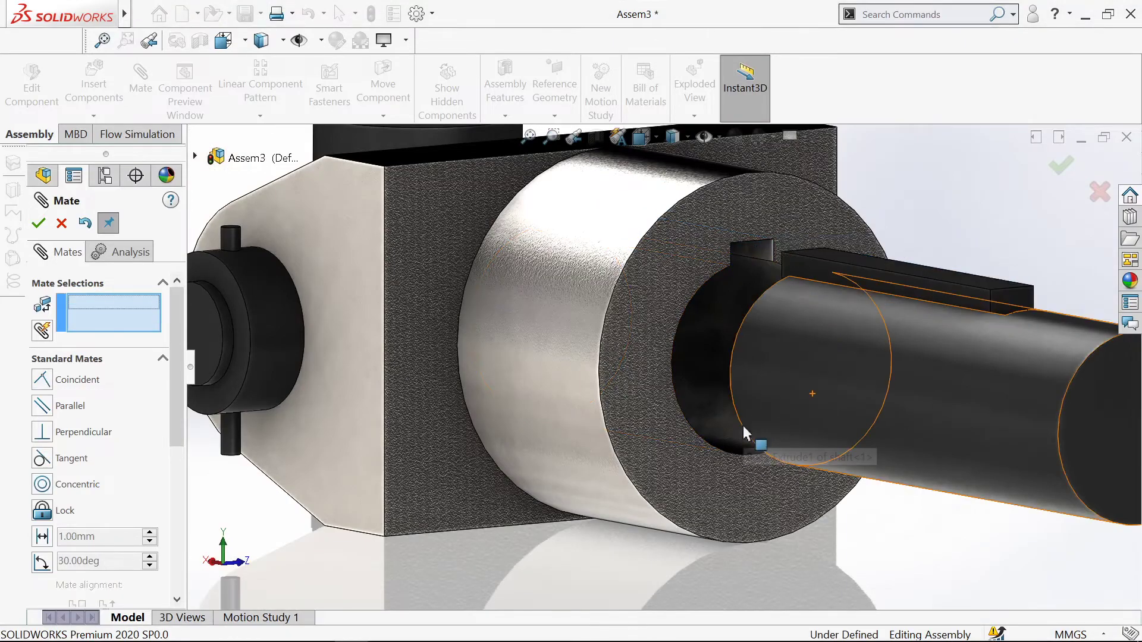
middle_drag(743, 426, 631, 352)
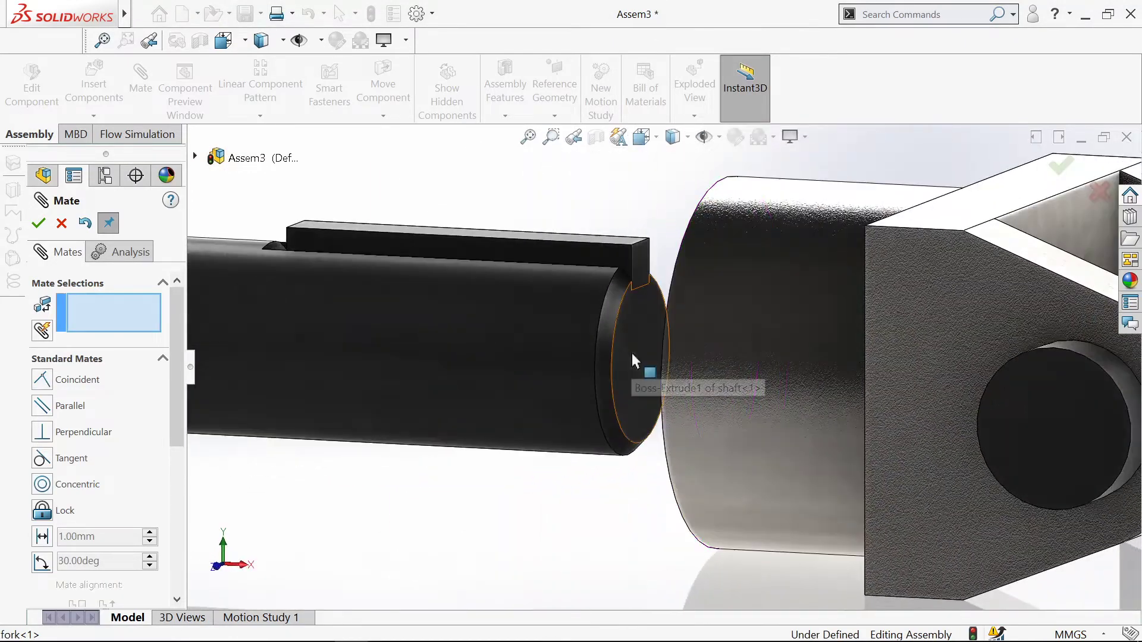
Add a coincident mate between the shaft's keyed end face and the fork's inner face between the lugs, and finish mating.
click(632, 353)
middle_drag(624, 494, 576, 507)
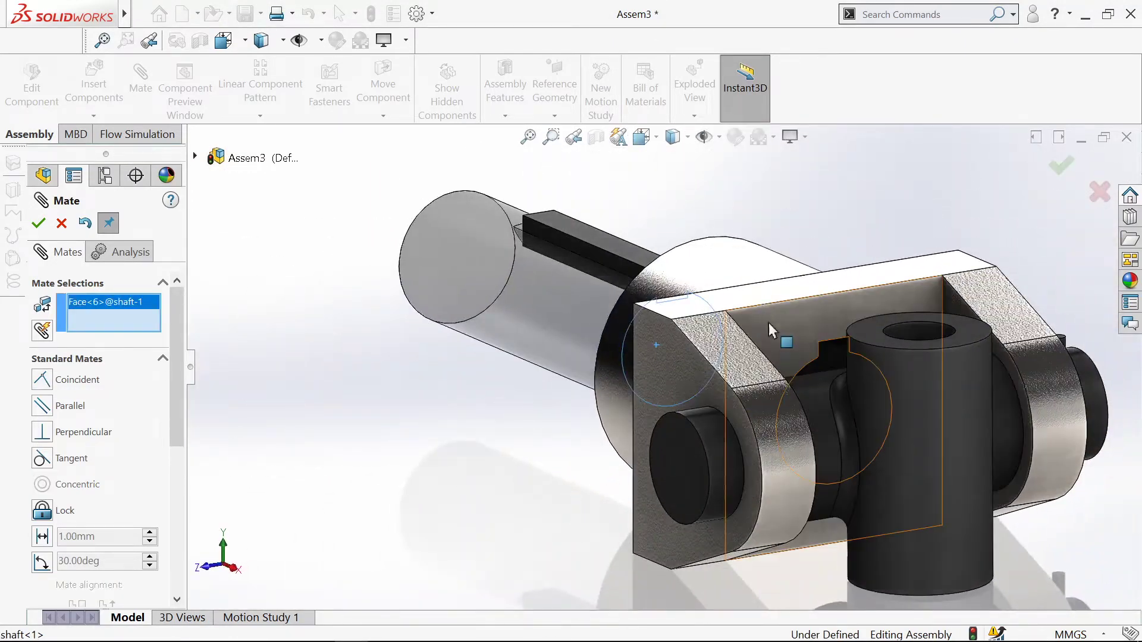
click(769, 322)
click(565, 323)
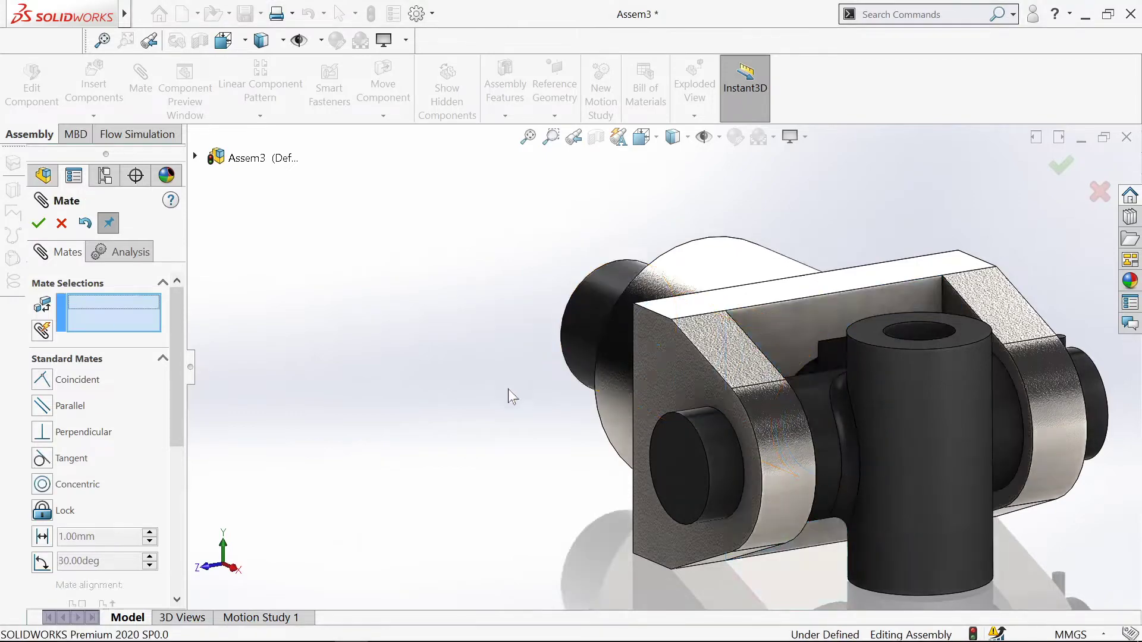
middle_drag(511, 395, 570, 456)
scroll(615, 470, up, 3)
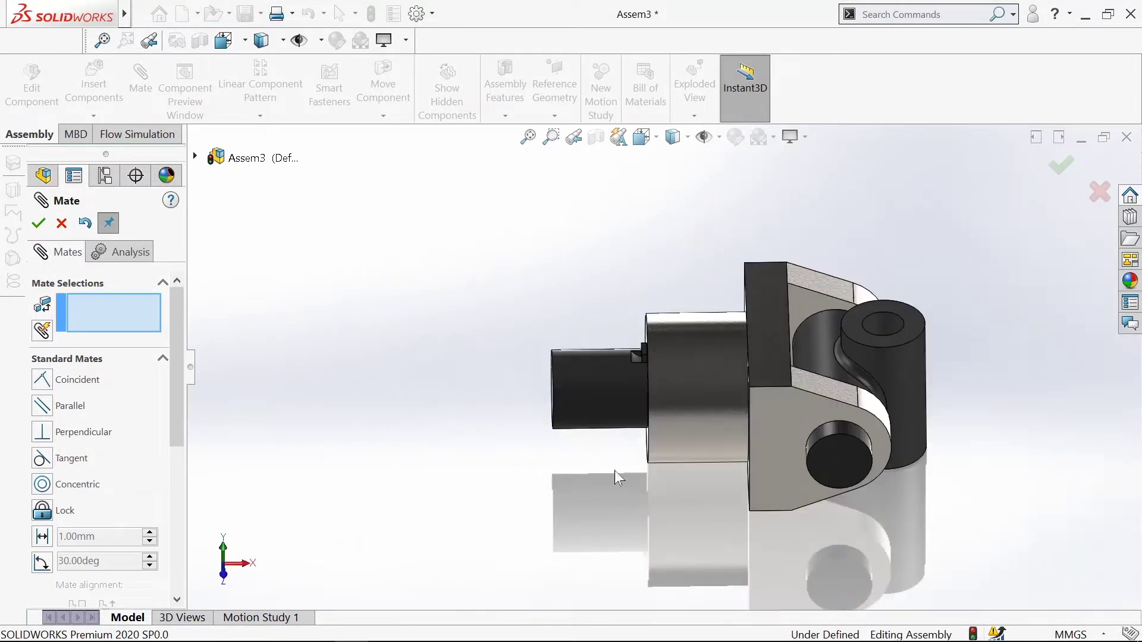
click(38, 224)
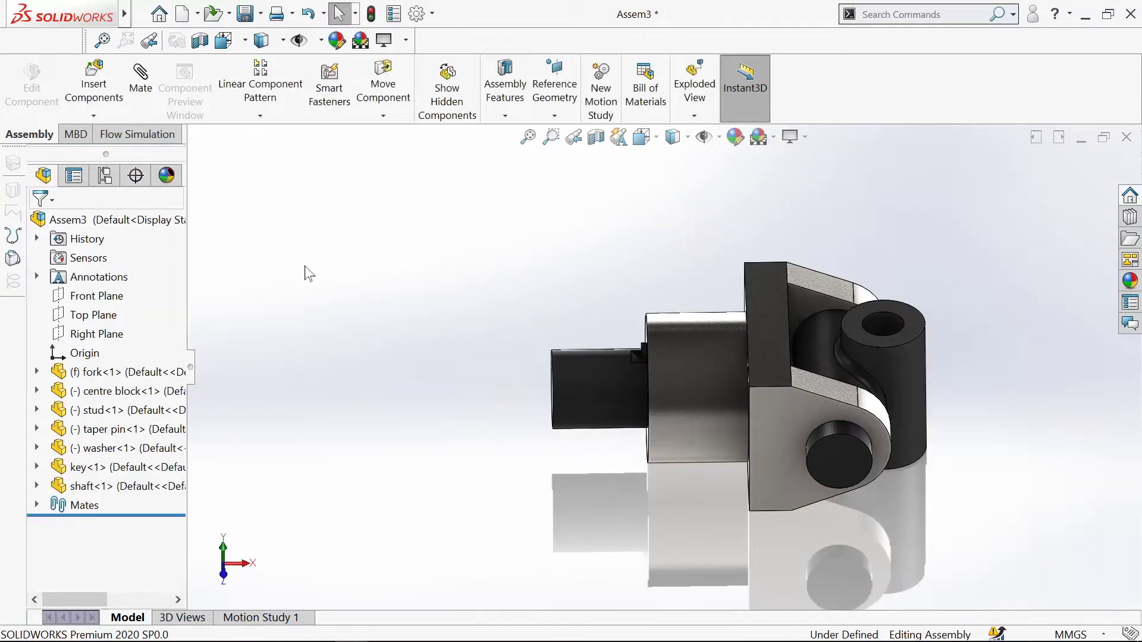
Insert a second fork from fork.SLDPRT, rotated in 90-degree increments about Y and X, opposite the first fork with its lugs facing the centre block.
click(100, 92)
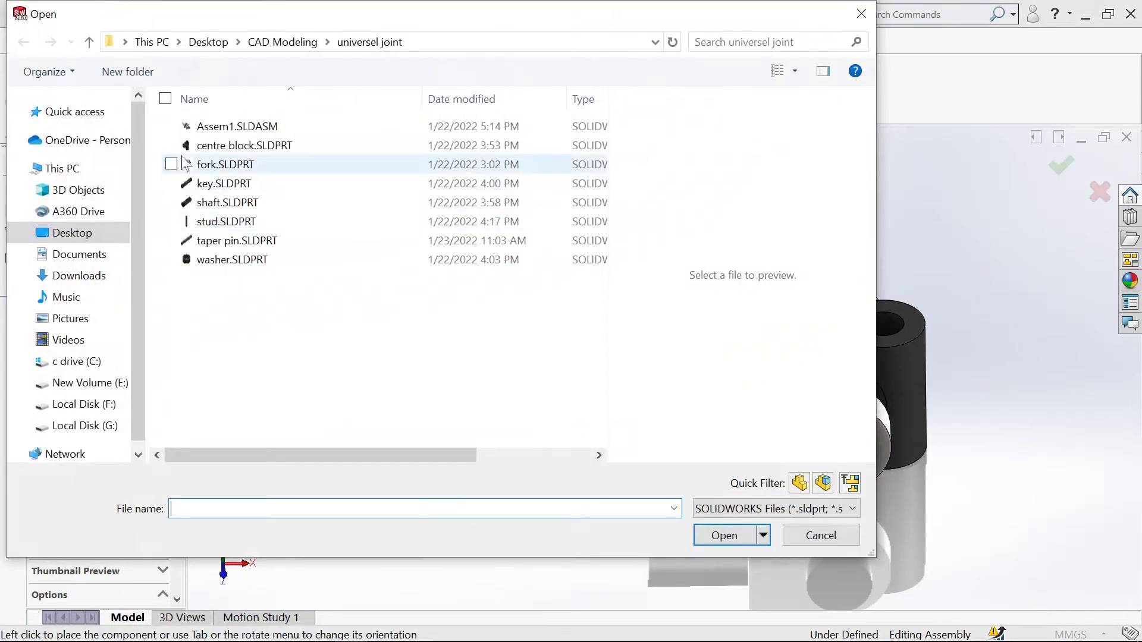
click(185, 165)
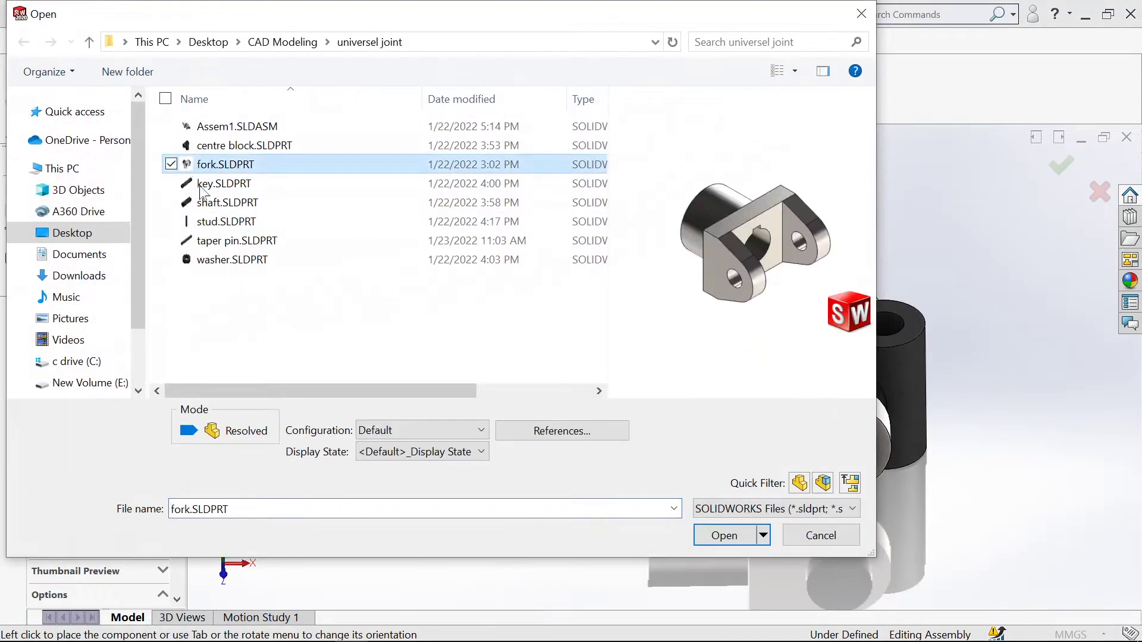
click(721, 534)
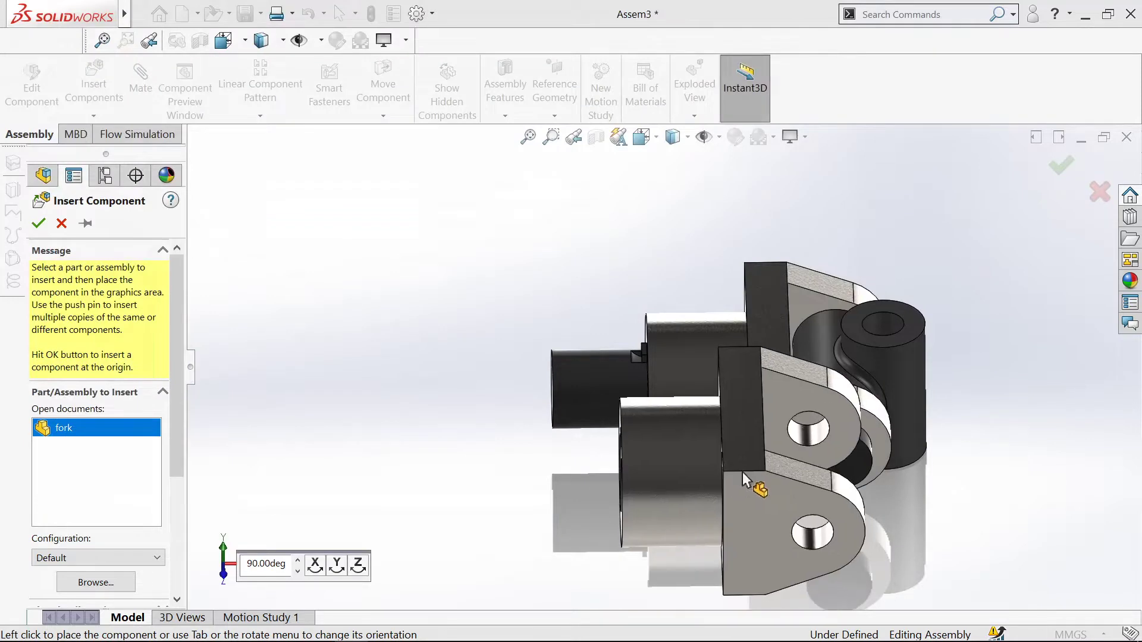
click(336, 565)
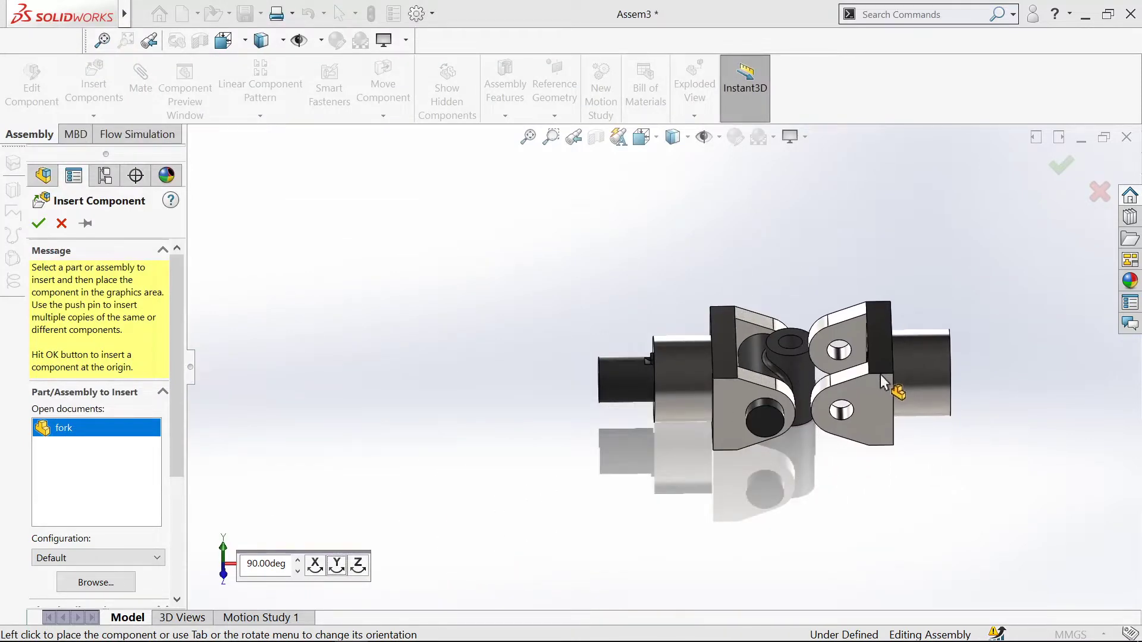
click(315, 565)
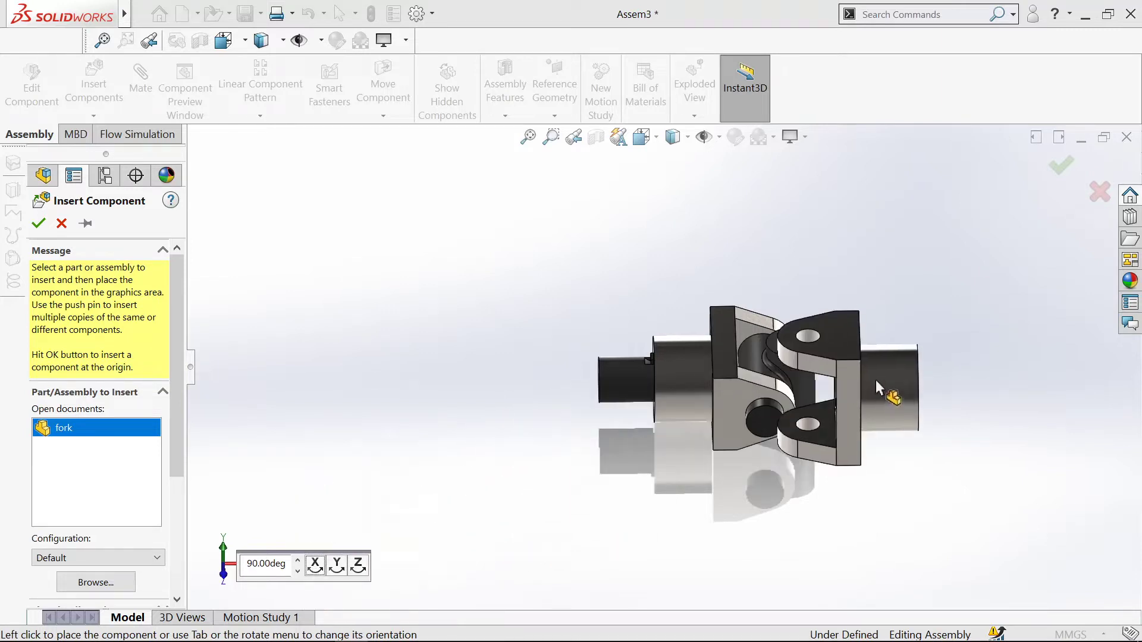
click(880, 377)
scroll(880, 377, down, 3)
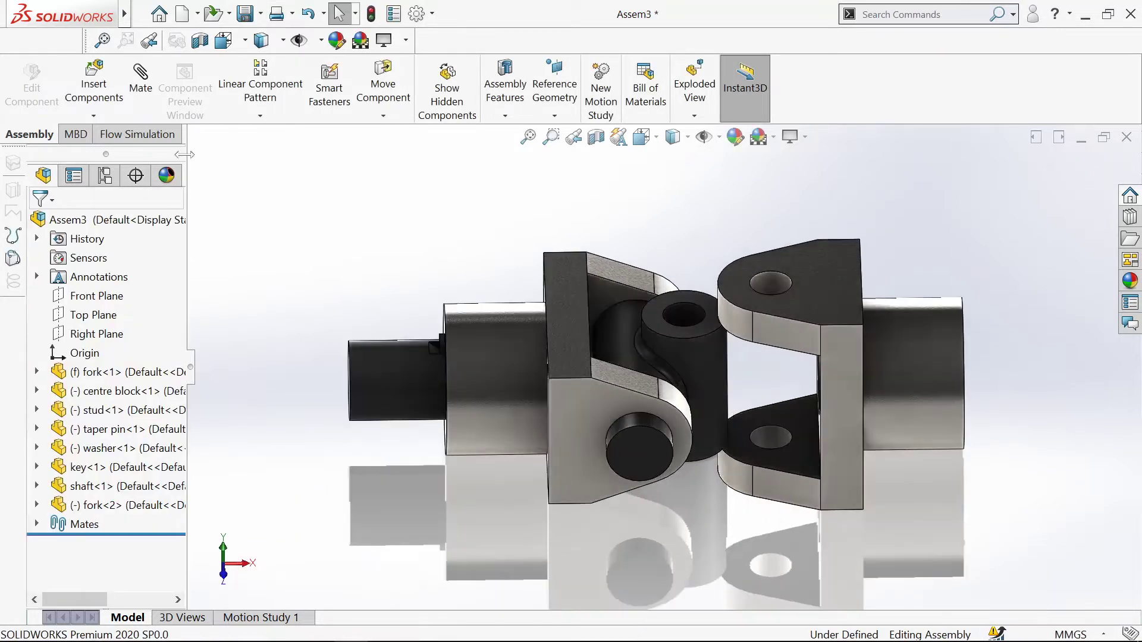
Add a concentric mate between the second fork's upper lug hole and the centre block's vertical bore.
scroll(686, 366, down, 3)
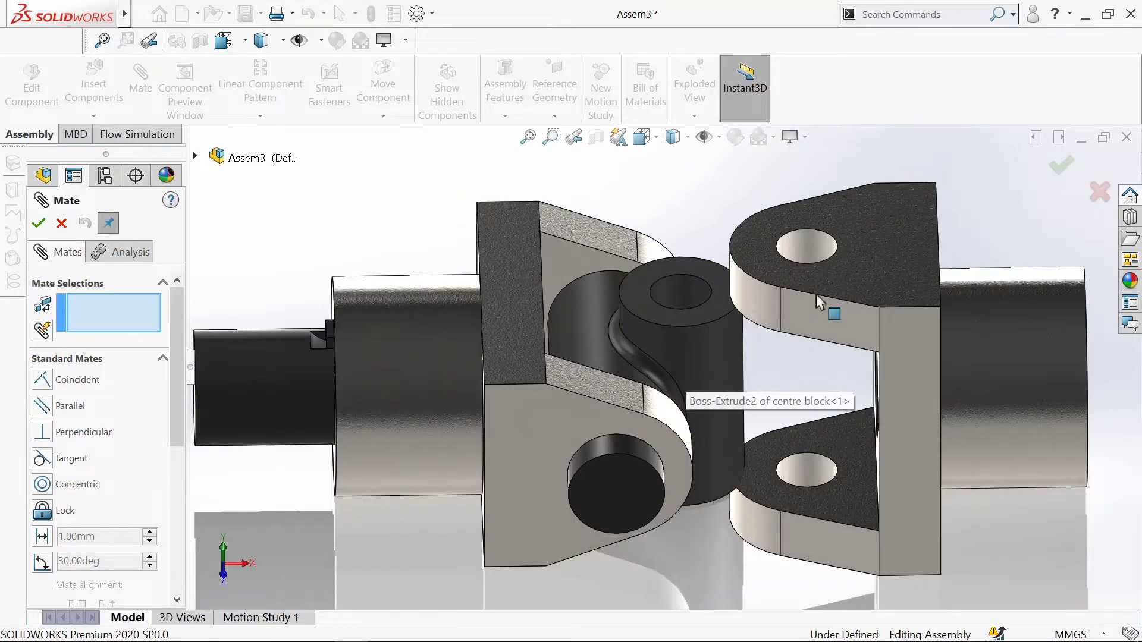
click(808, 255)
click(682, 289)
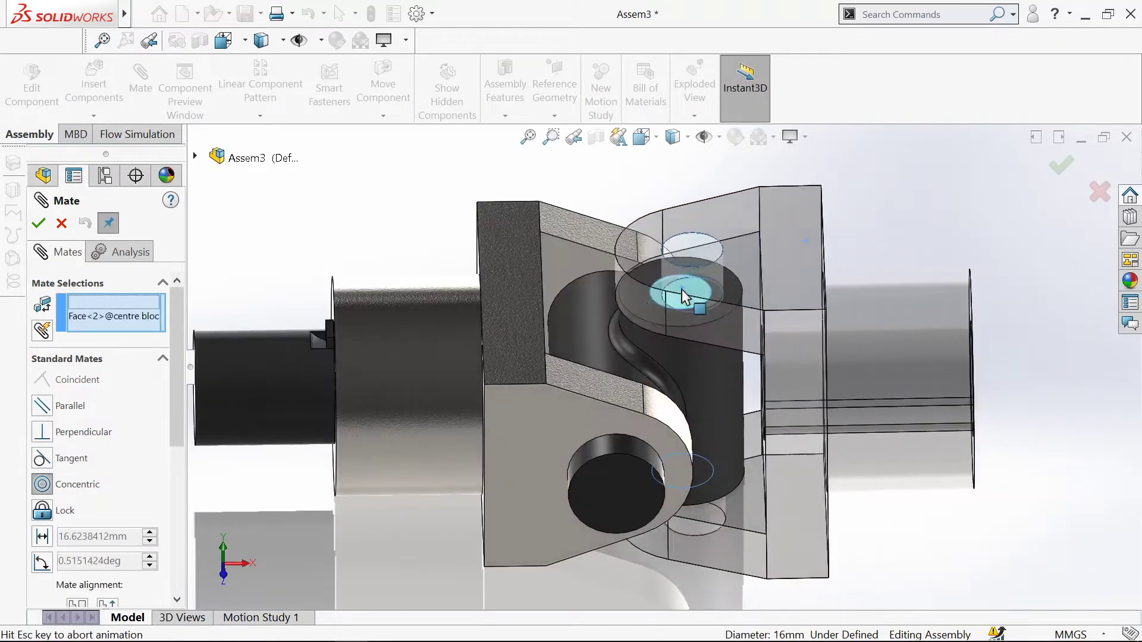
click(897, 253)
Add a coincident mate between the inner face of the second fork's upper lug and the top face of the centre block.
scroll(709, 488, down, 5)
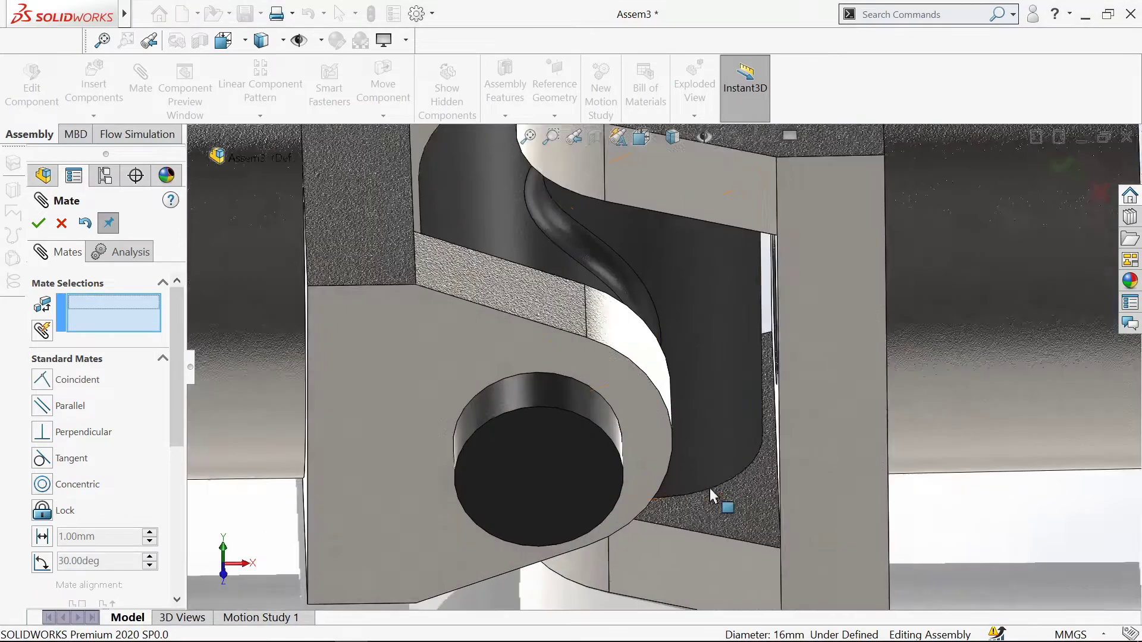
scroll(746, 501, up, 3)
drag(771, 353, 808, 322)
middle_drag(922, 441, 930, 256)
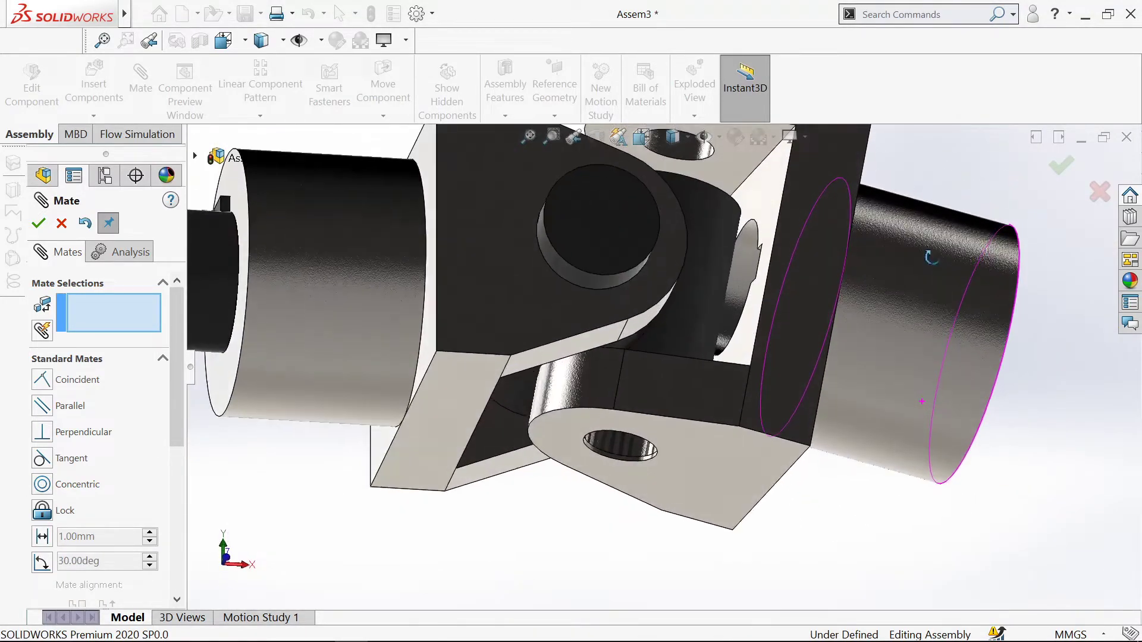
scroll(892, 259, up, 3)
scroll(707, 254, down, 5)
click(619, 263)
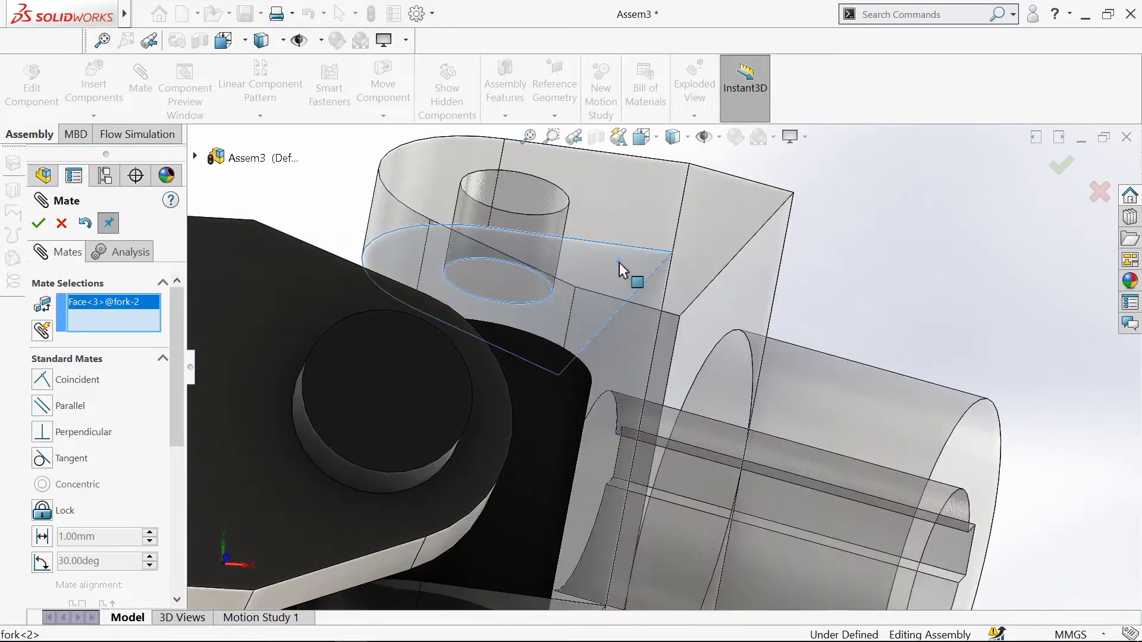
scroll(961, 236, up, 3)
middle_drag(962, 235, 538, 358)
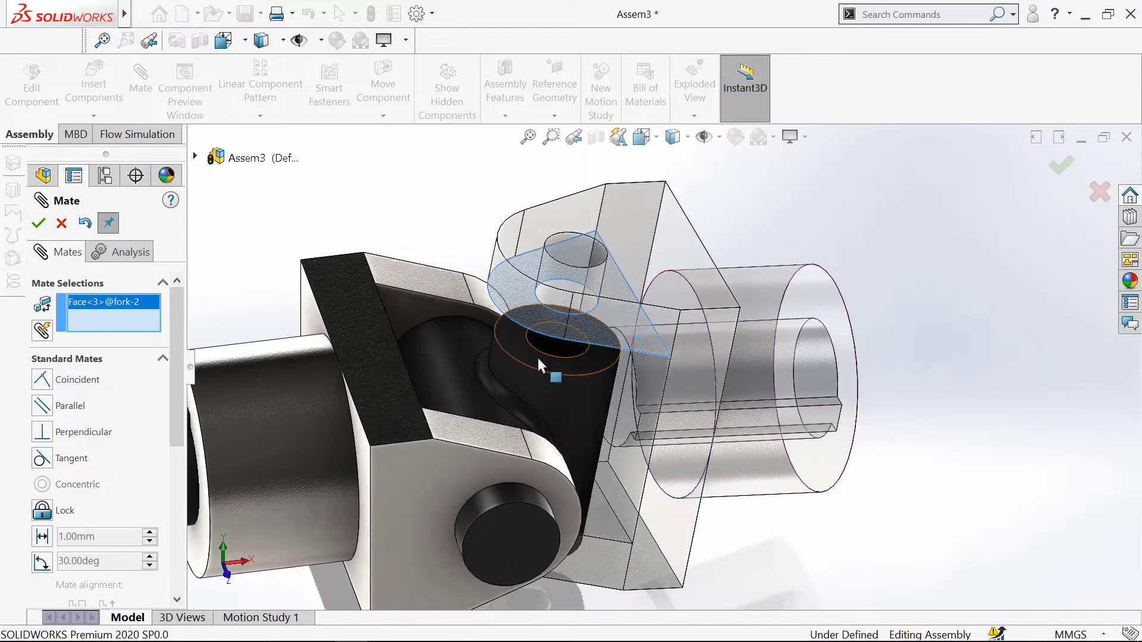
click(538, 358)
click(519, 321)
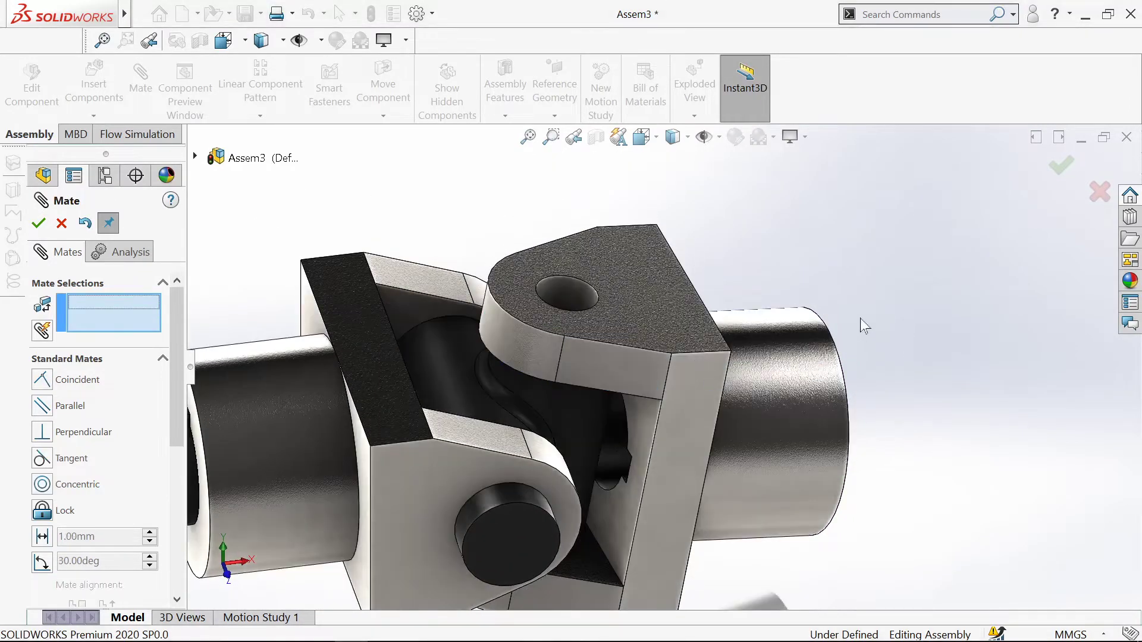
Finish mating and swing the second fork about the centre block's vertical bore.
scroll(874, 363, up, 3)
middle_drag(874, 363, 857, 306)
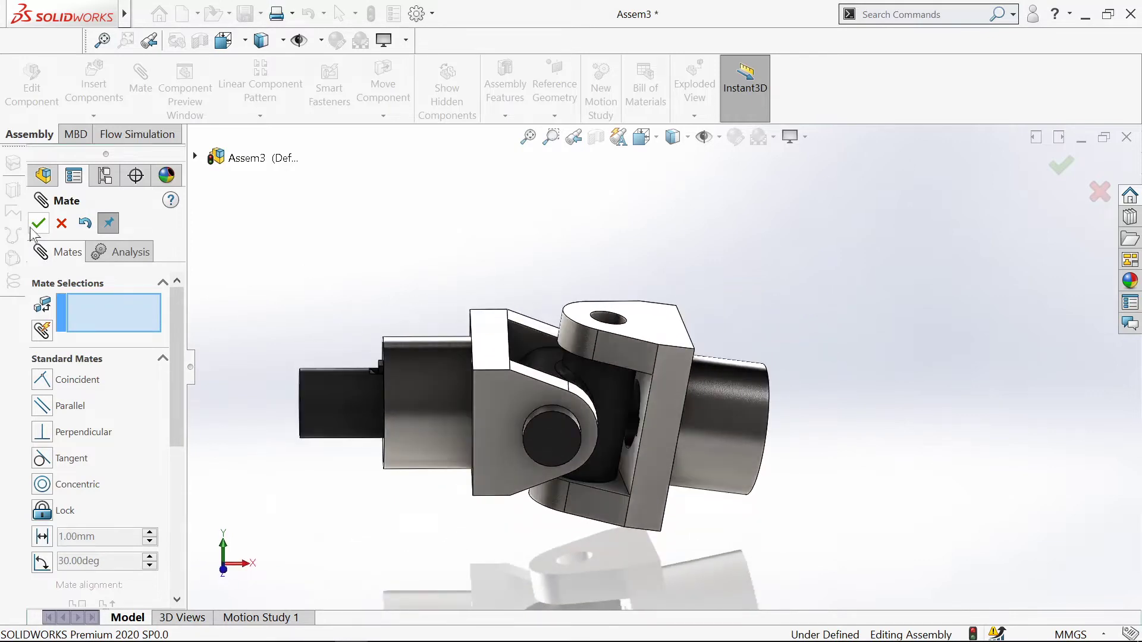
drag(613, 380, 652, 388)
scroll(652, 387, up, 1)
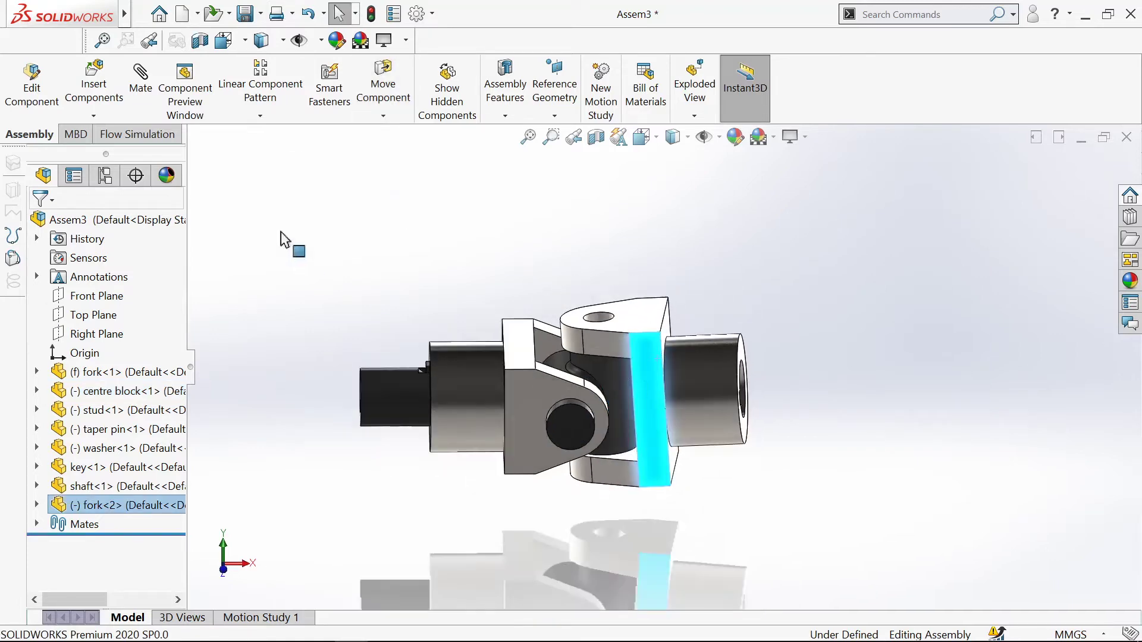
click(281, 230)
Insert a second stud, taper pin and washer, placing them loose beside the second fork.
click(109, 106)
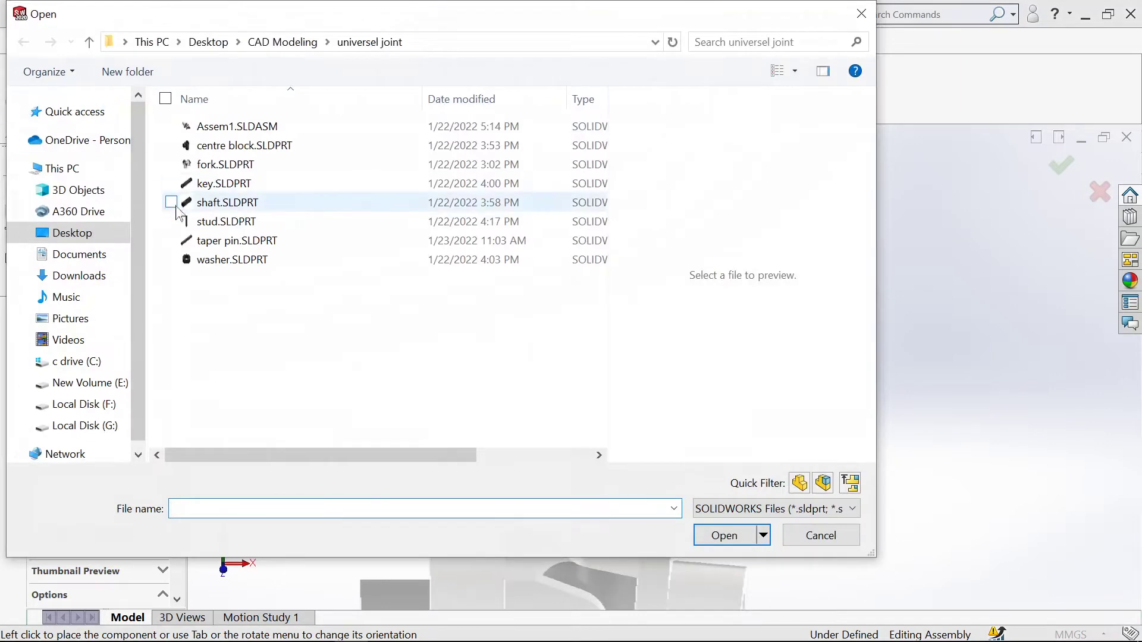
click(171, 221)
click(172, 240)
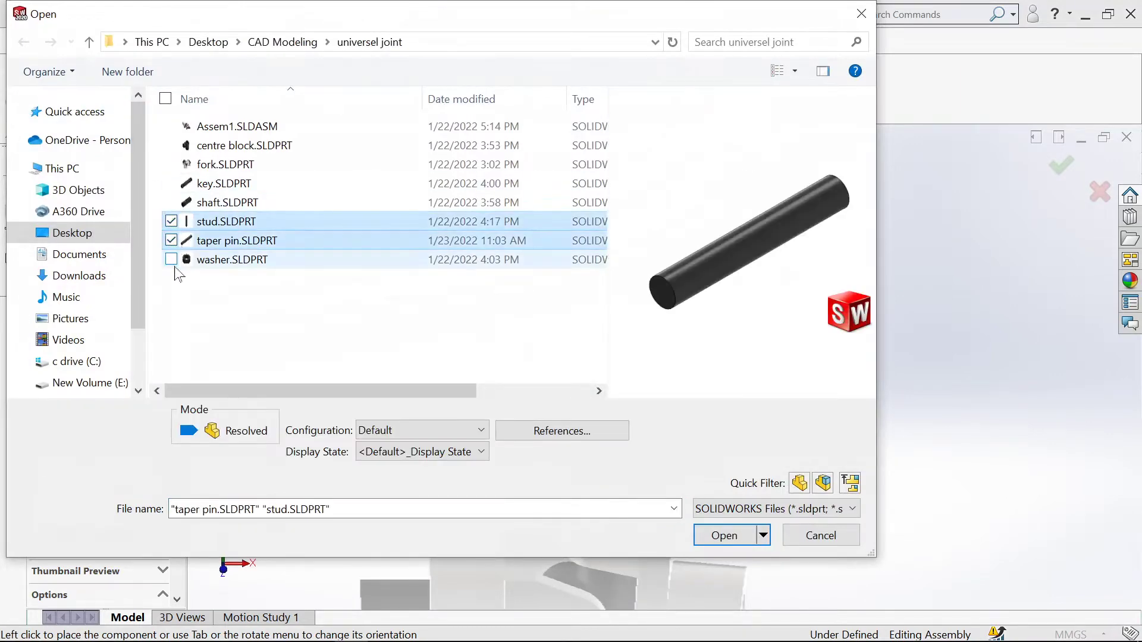
click(751, 539)
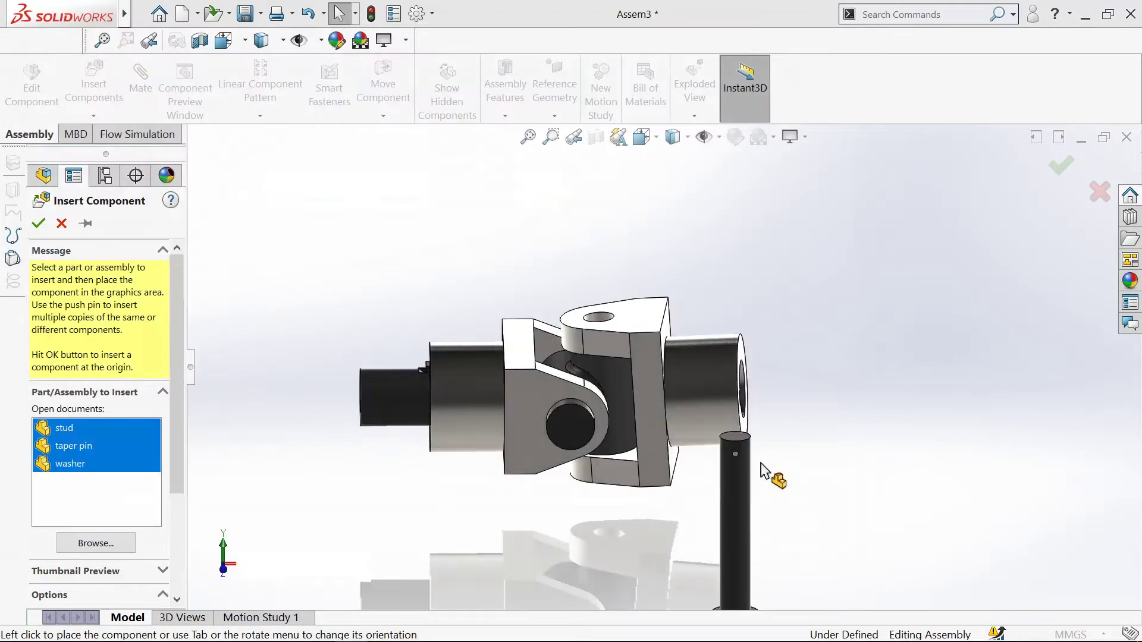
click(800, 375)
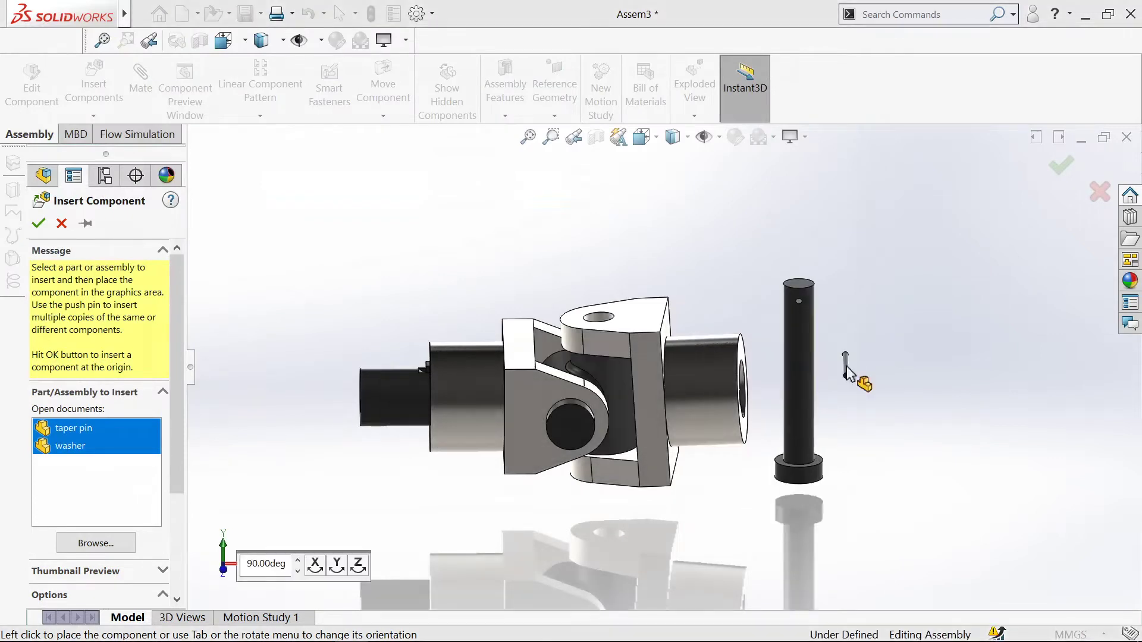
click(815, 373)
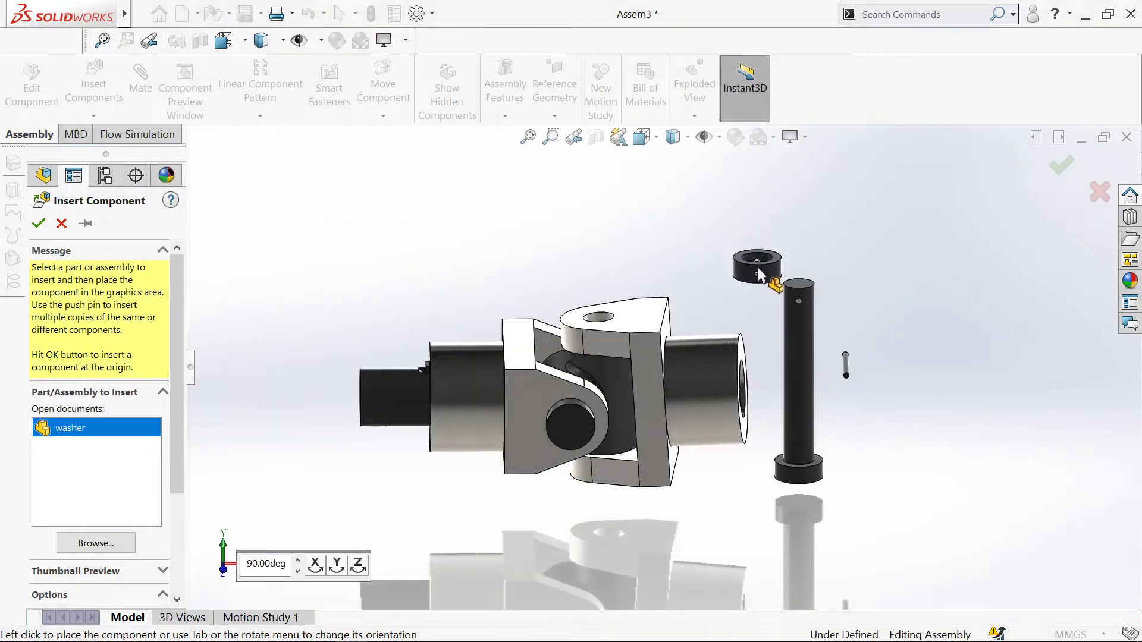
click(759, 273)
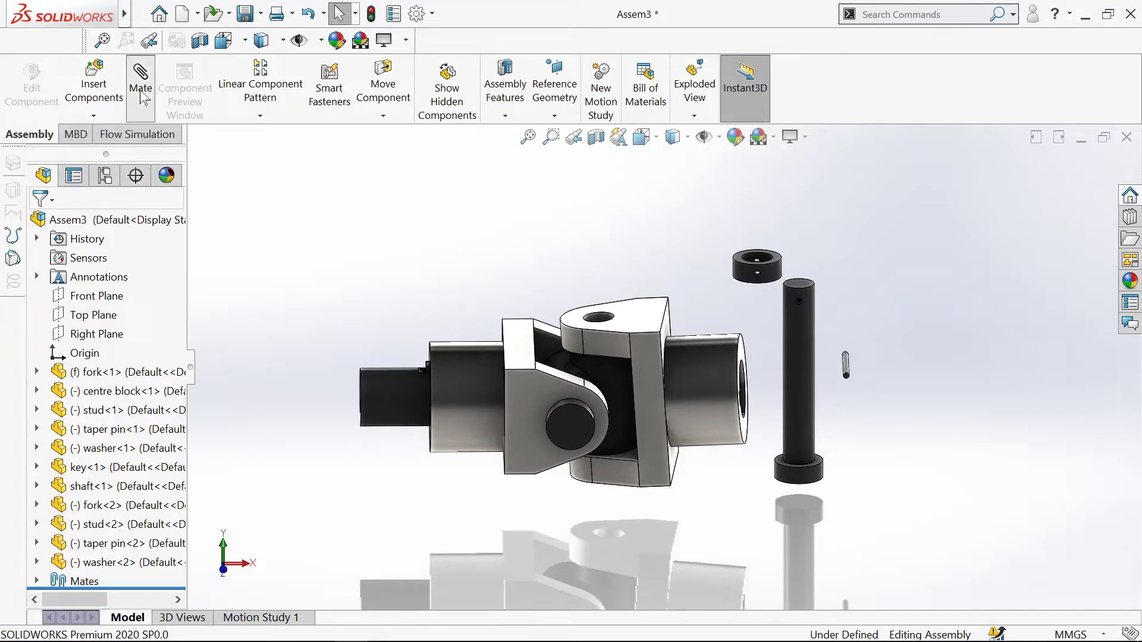
Add a concentric mate between the second stud's cylindrical face and the second fork's upper lug hole.
scroll(687, 359, down, 2)
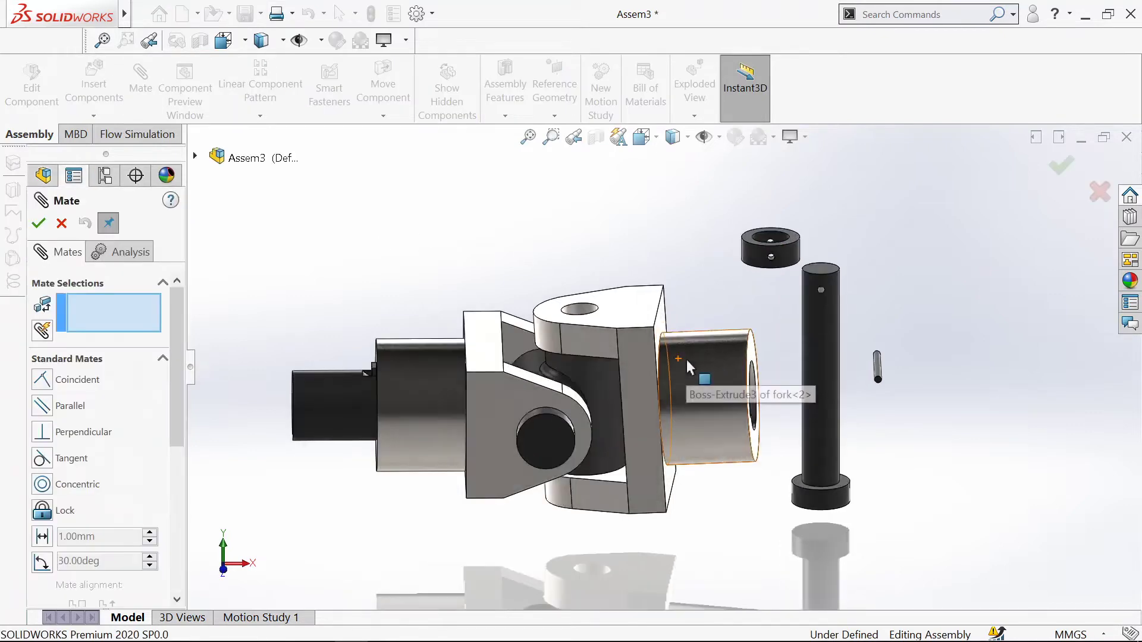
click(814, 339)
scroll(672, 354, down, 2)
click(516, 293)
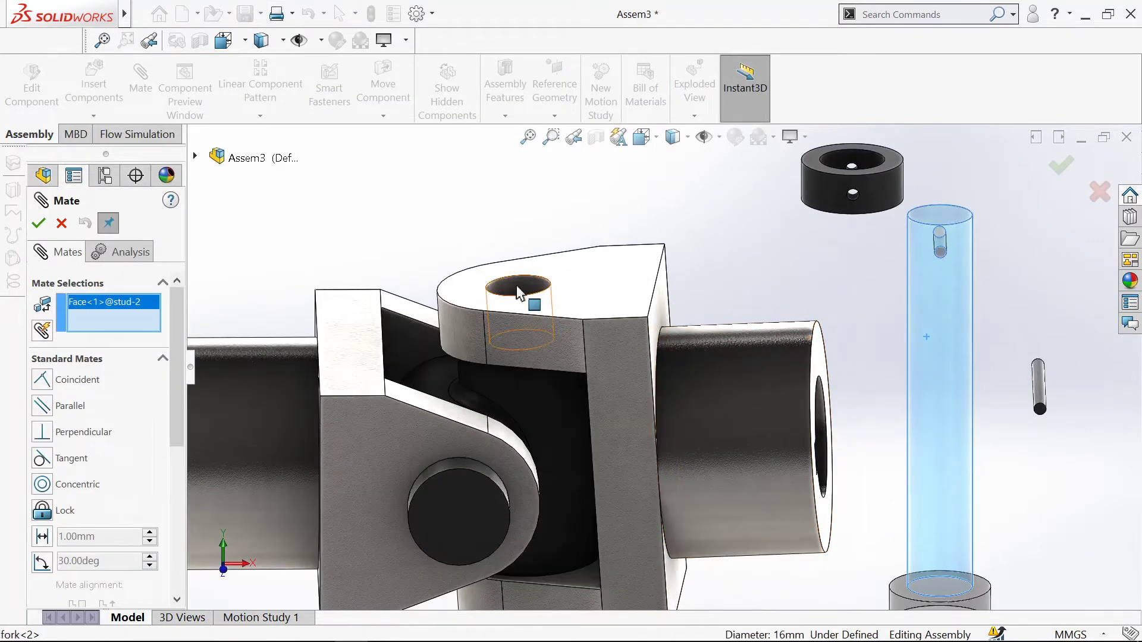
click(497, 248)
Add a coincident mate between the upper face of the second stud's head and the underside of the second fork's lower lug.
scroll(538, 303, up, 3)
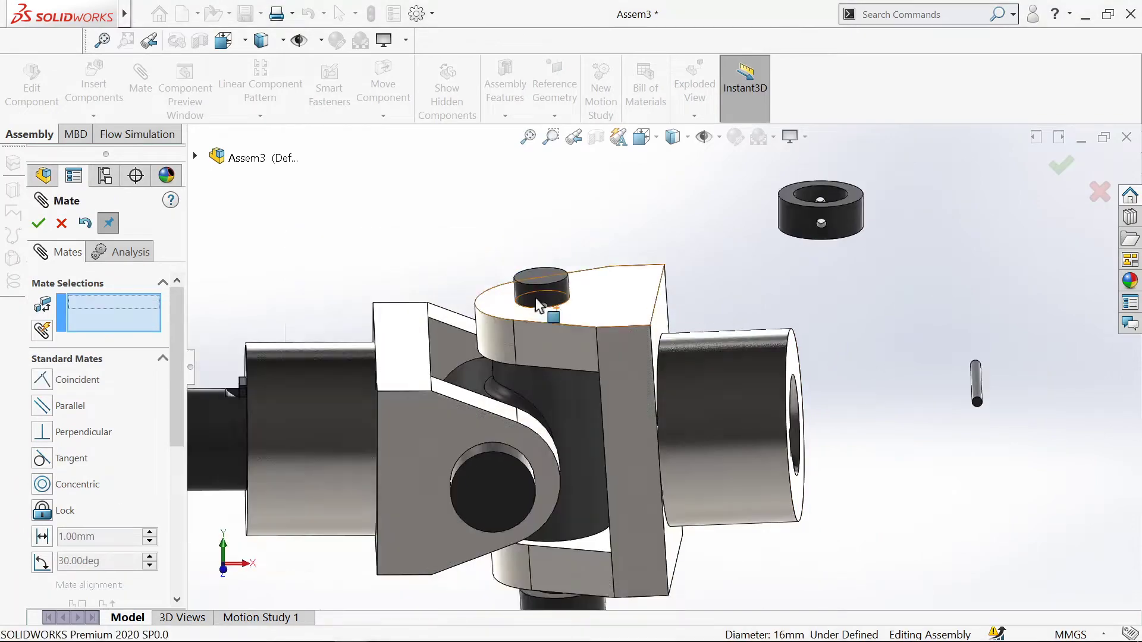
scroll(582, 488, down, 4)
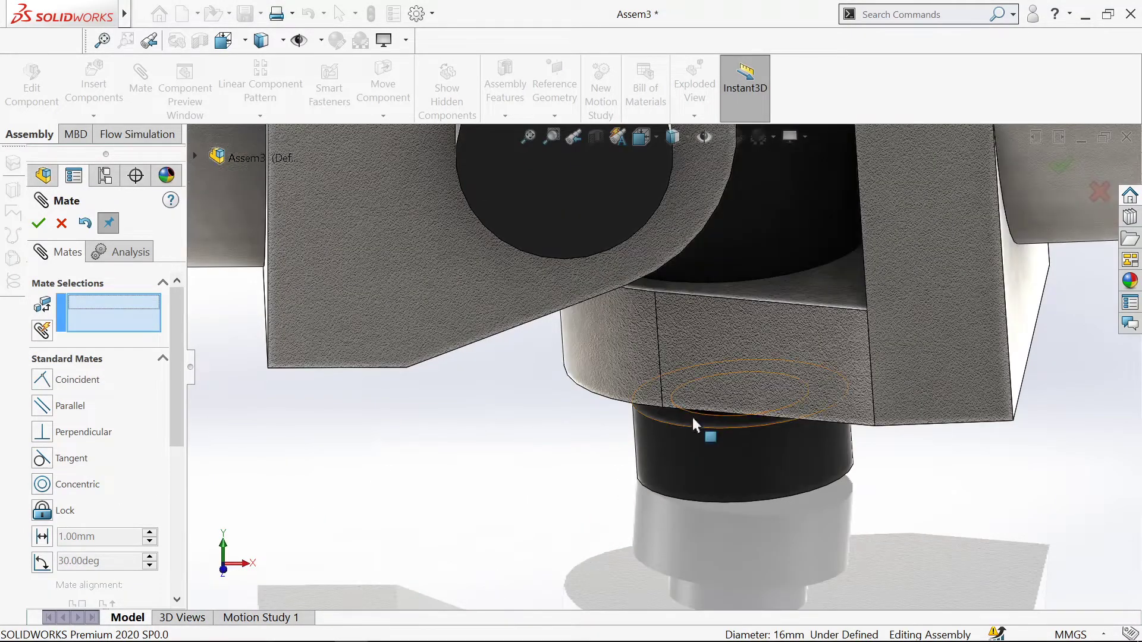
click(692, 417)
middle_drag(564, 496, 546, 271)
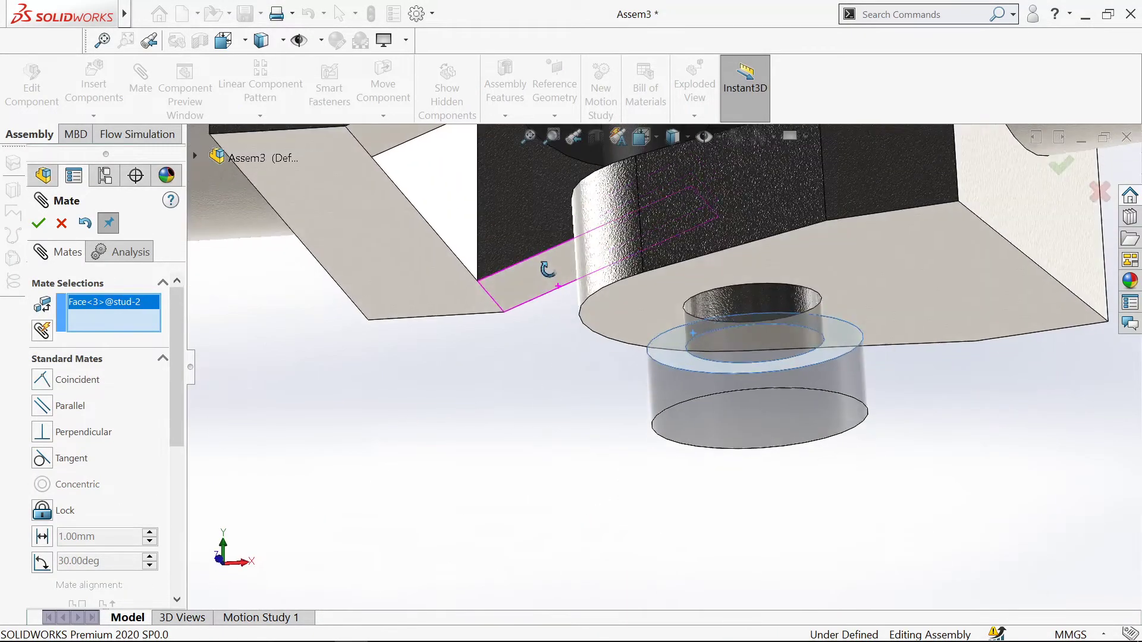
click(661, 295)
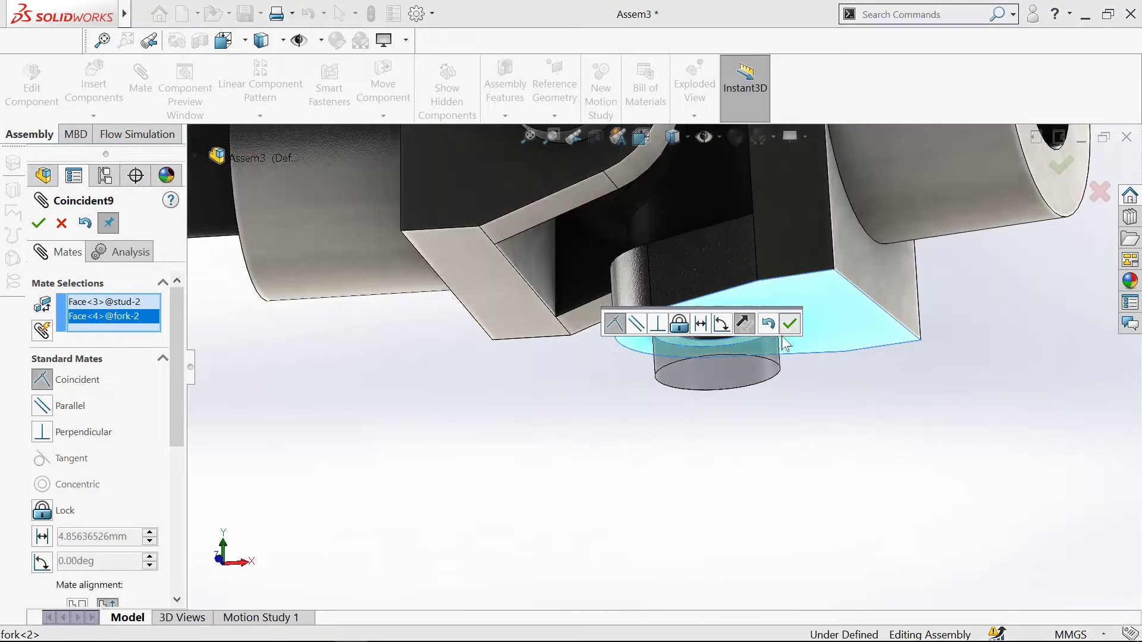
click(795, 325)
Add a concentric mate between the second washer's inner face and the second stud's cylindrical face.
scroll(561, 387, up, 3)
middle_drag(562, 388, 527, 536)
scroll(636, 249, down, 2)
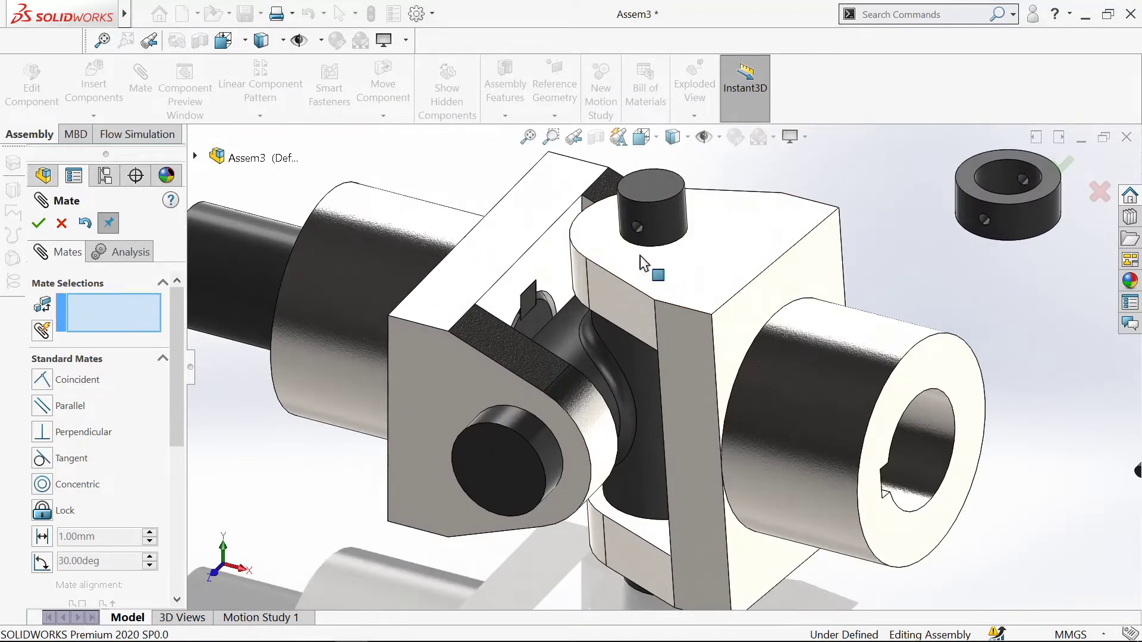
scroll(649, 262, up, 1)
click(949, 209)
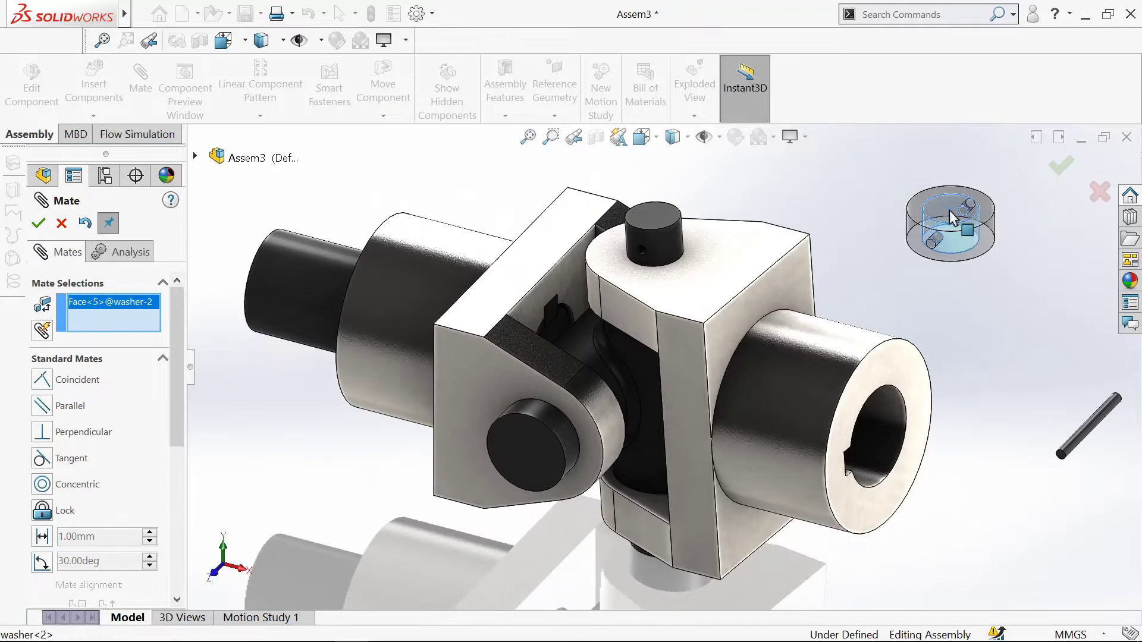
click(679, 232)
click(869, 218)
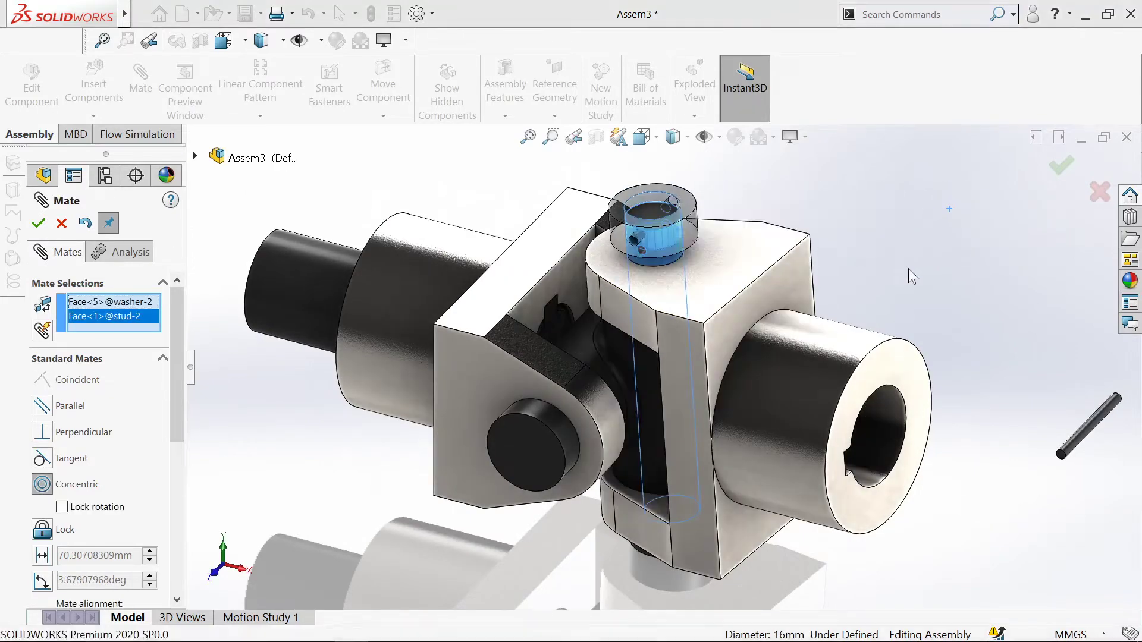
middle_drag(908, 269, 874, 214)
scroll(802, 241, down, 3)
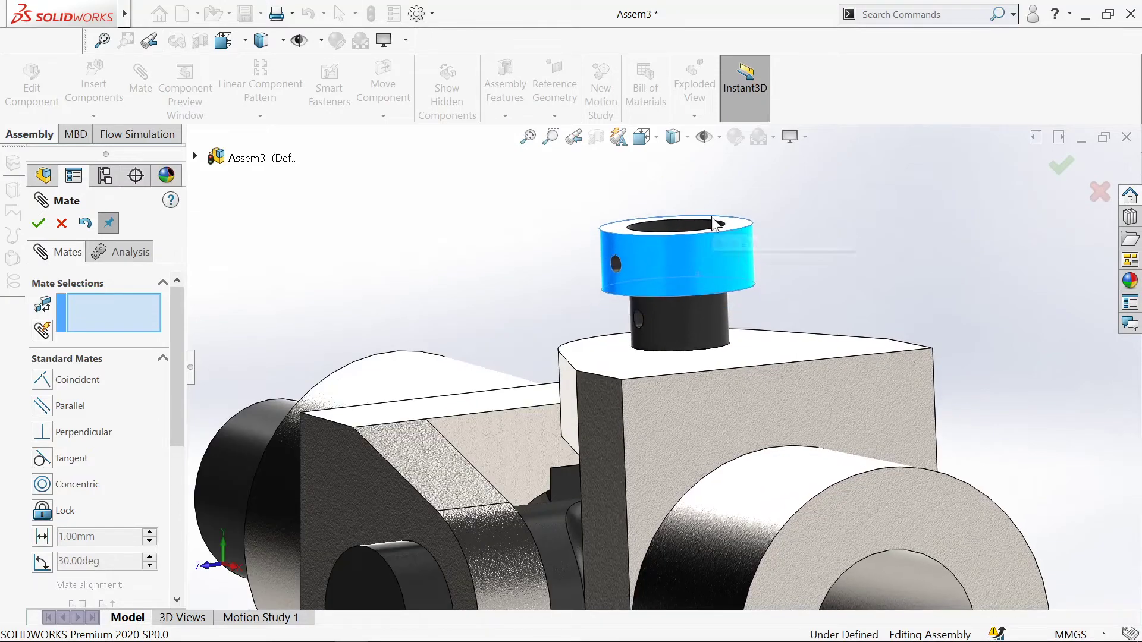
Add a concentric mate between the second washer's pin hole and the second stud's cross hole.
scroll(686, 263, down, 5)
click(496, 300)
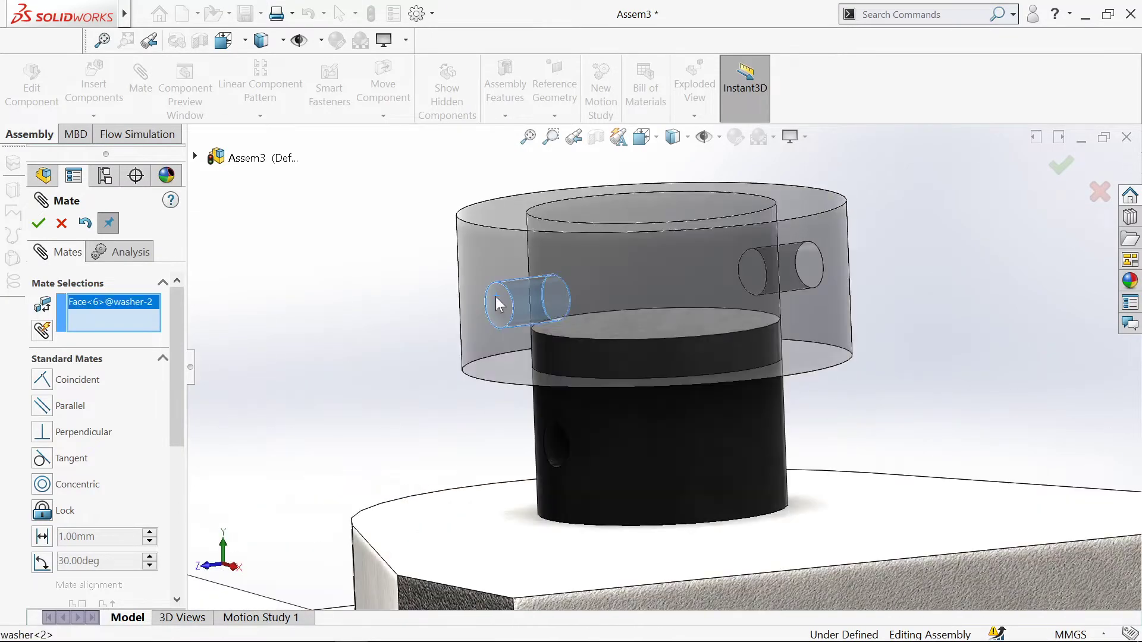
click(553, 443)
scroll(554, 441, up, 3)
click(537, 463)
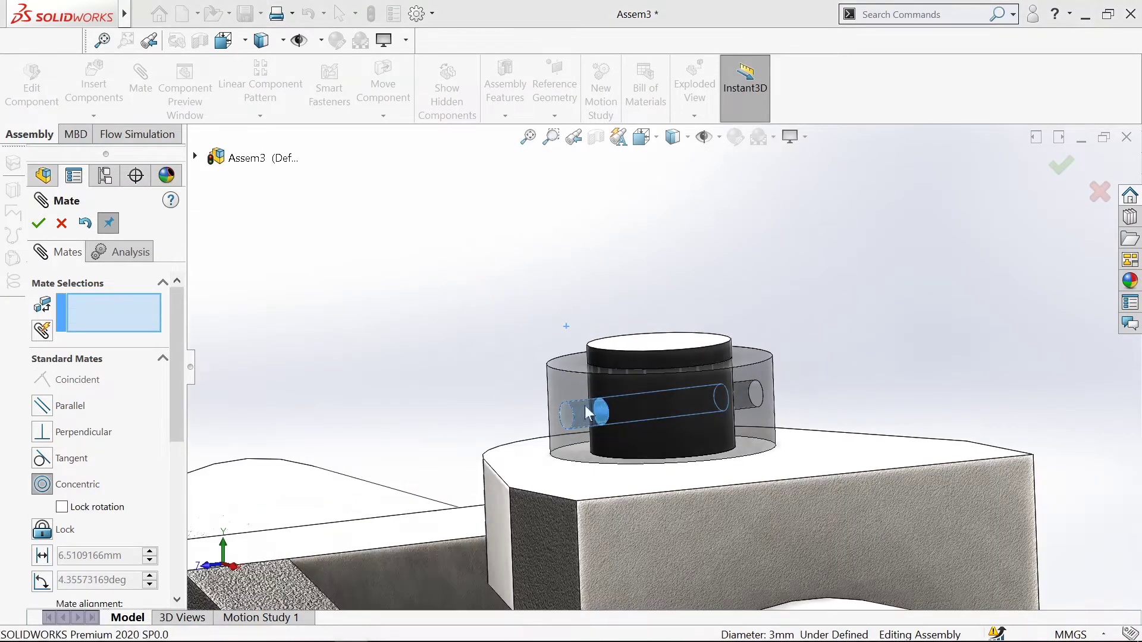
Add a concentric mate between the second taper pin's cylindrical face and the second washer's pin hole.
scroll(584, 405, up, 5)
scroll(848, 449, down, 3)
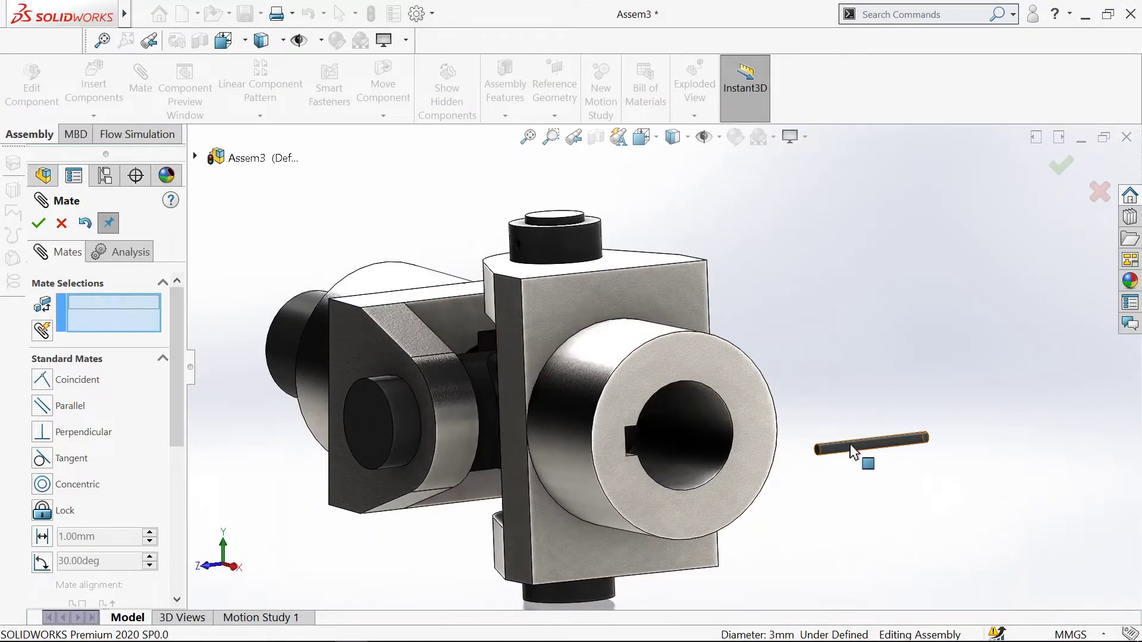
click(850, 444)
scroll(550, 262, down, 5)
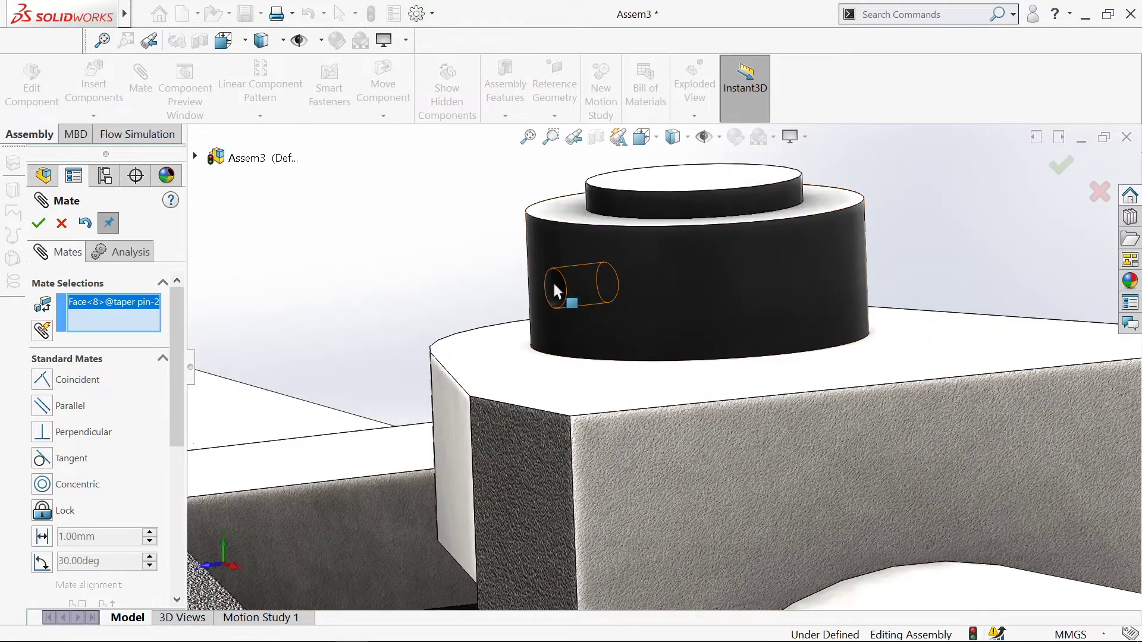
click(556, 292)
click(537, 249)
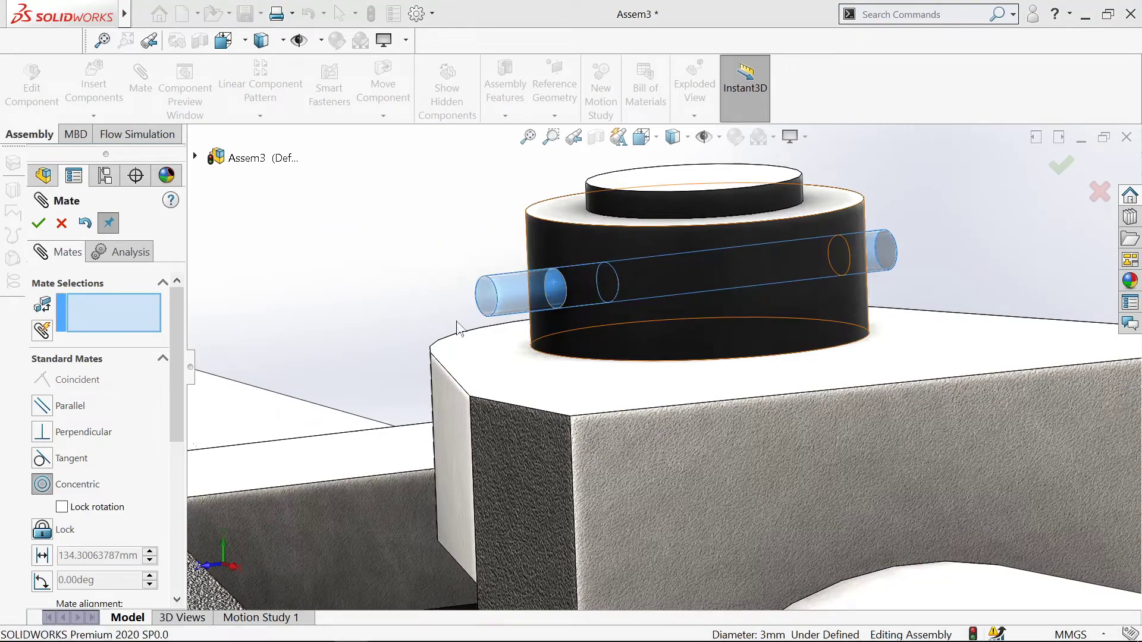
Add a 3.5 mm distance mate between the second taper pin's end face and the second washer's outer cylindrical face.
middle_drag(387, 331, 456, 331)
click(455, 331)
click(563, 277)
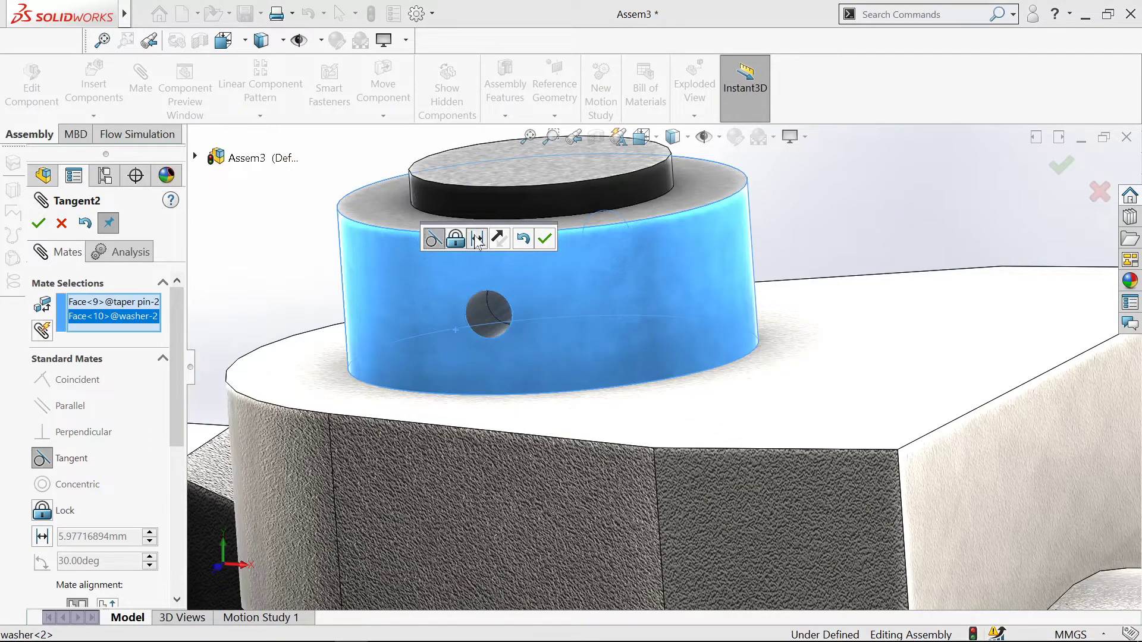
click(477, 239)
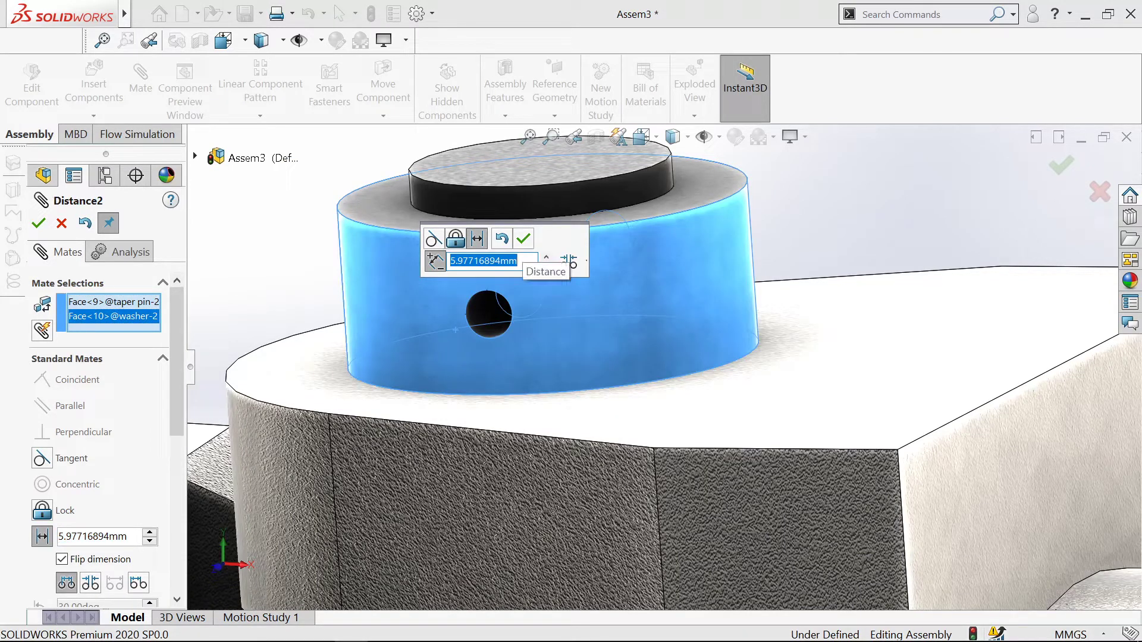
key(Return)
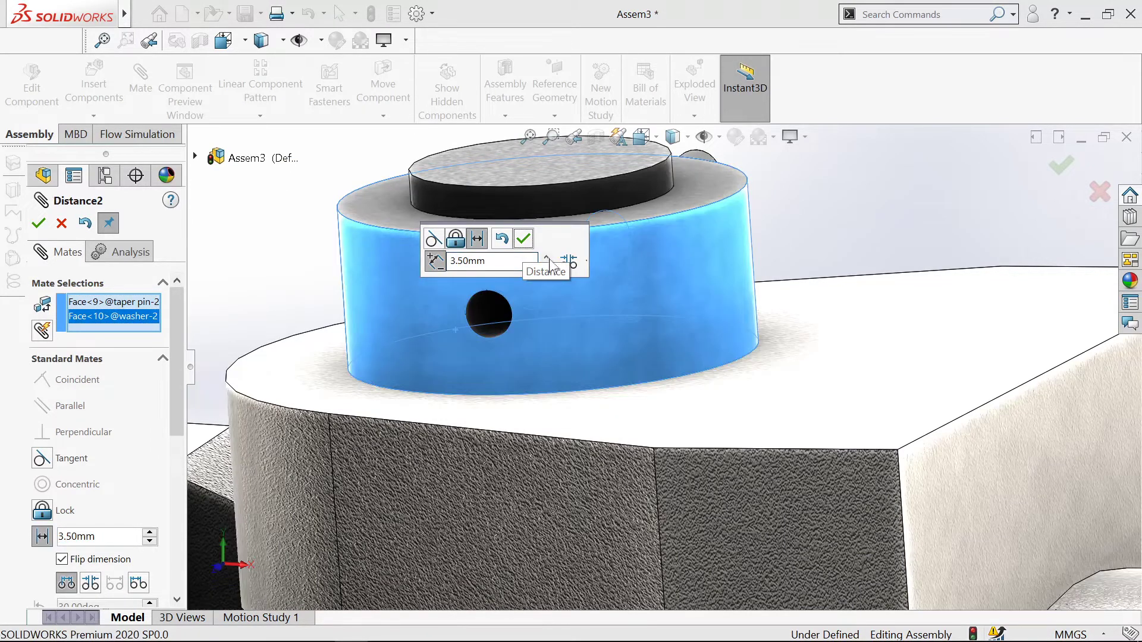
click(585, 309)
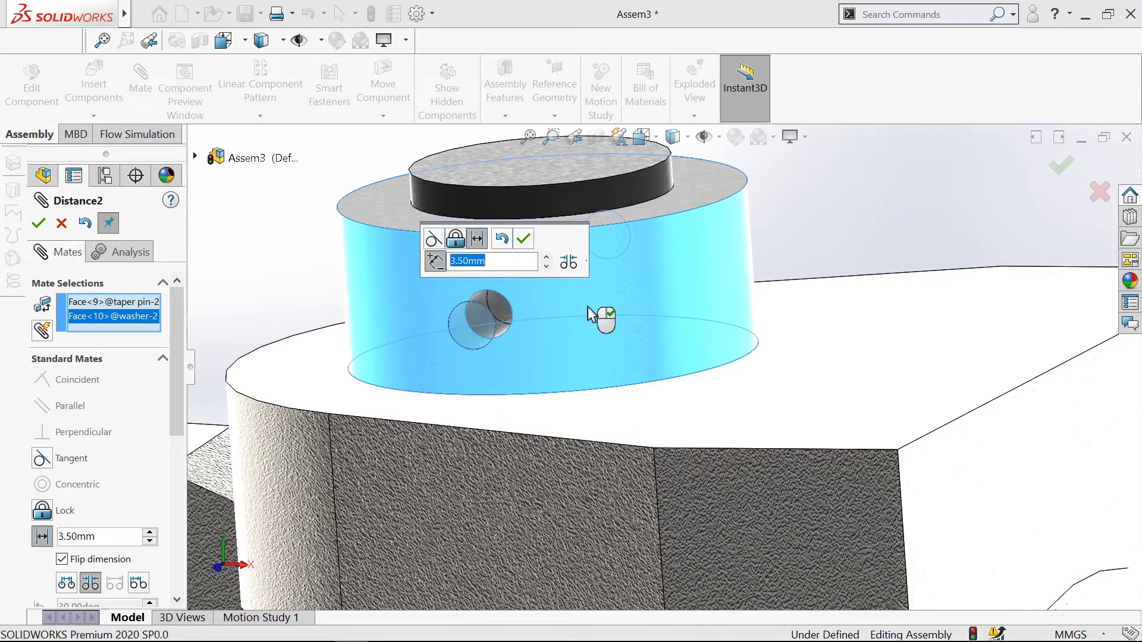
click(526, 241)
scroll(584, 324, up, 5)
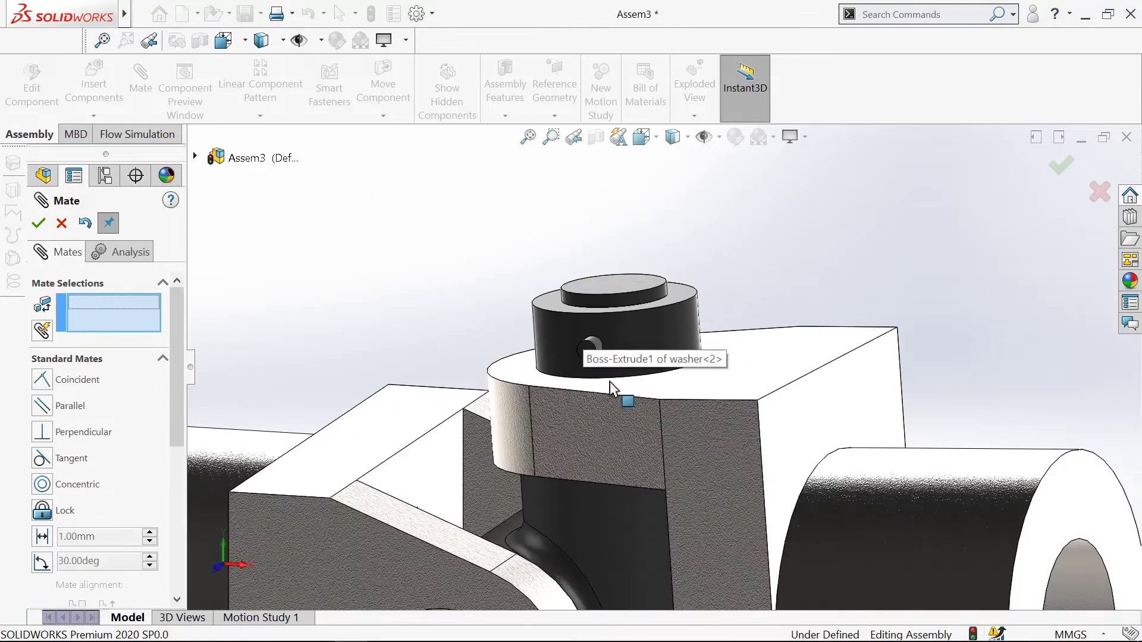
Insert a second key and a second shaft, placing them loose beside the second fork's bore.
middle_drag(610, 383, 619, 410)
scroll(619, 410, up, 6)
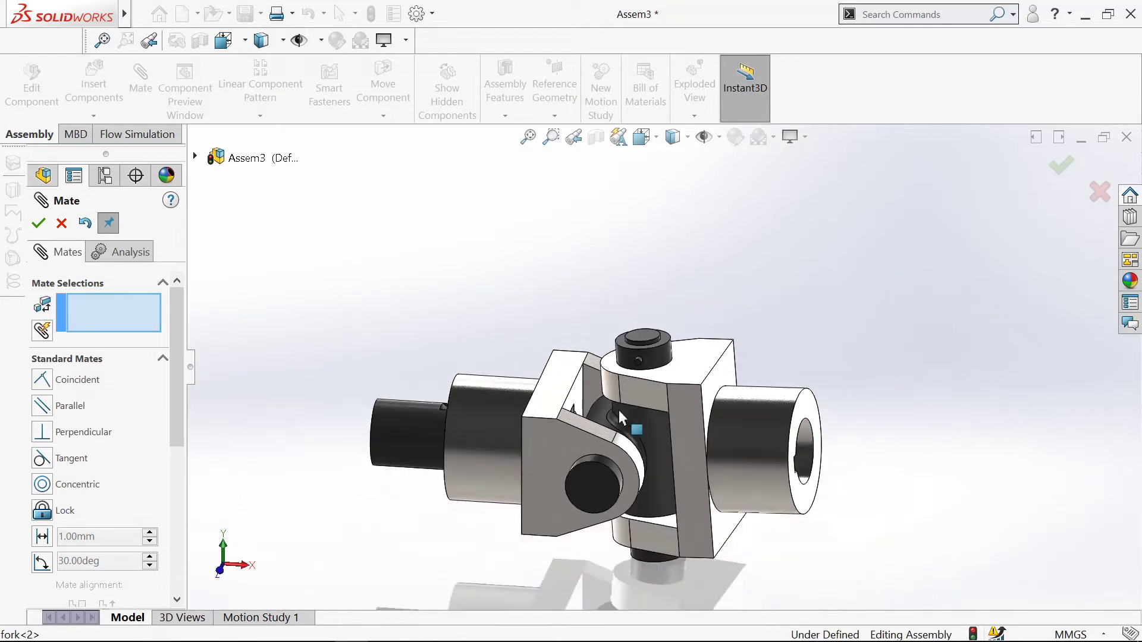
click(94, 89)
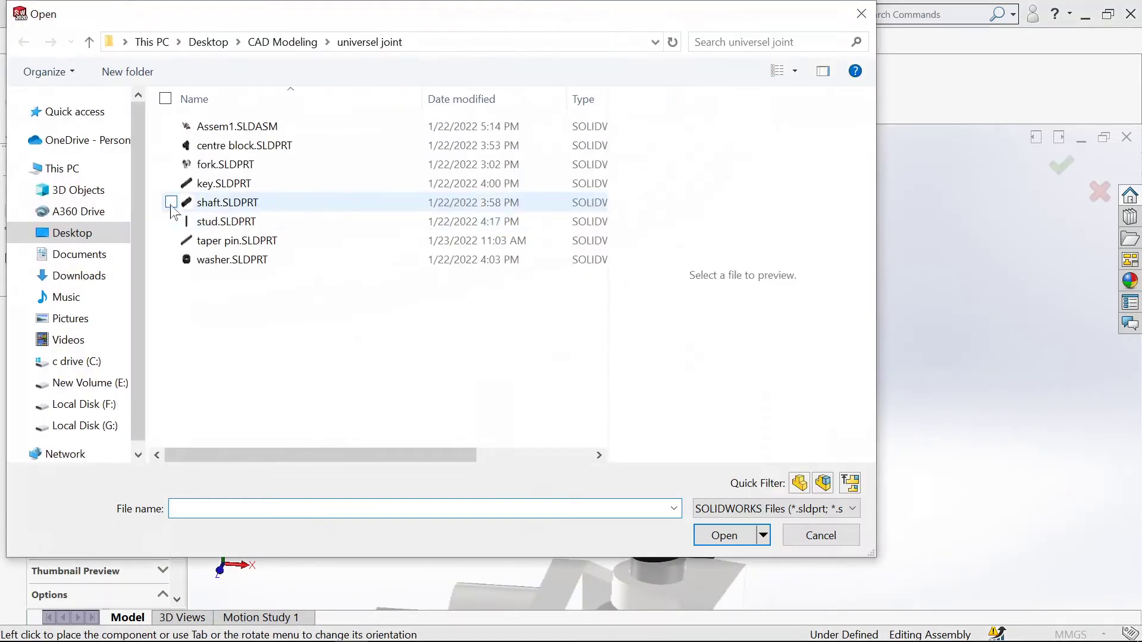
click(171, 203)
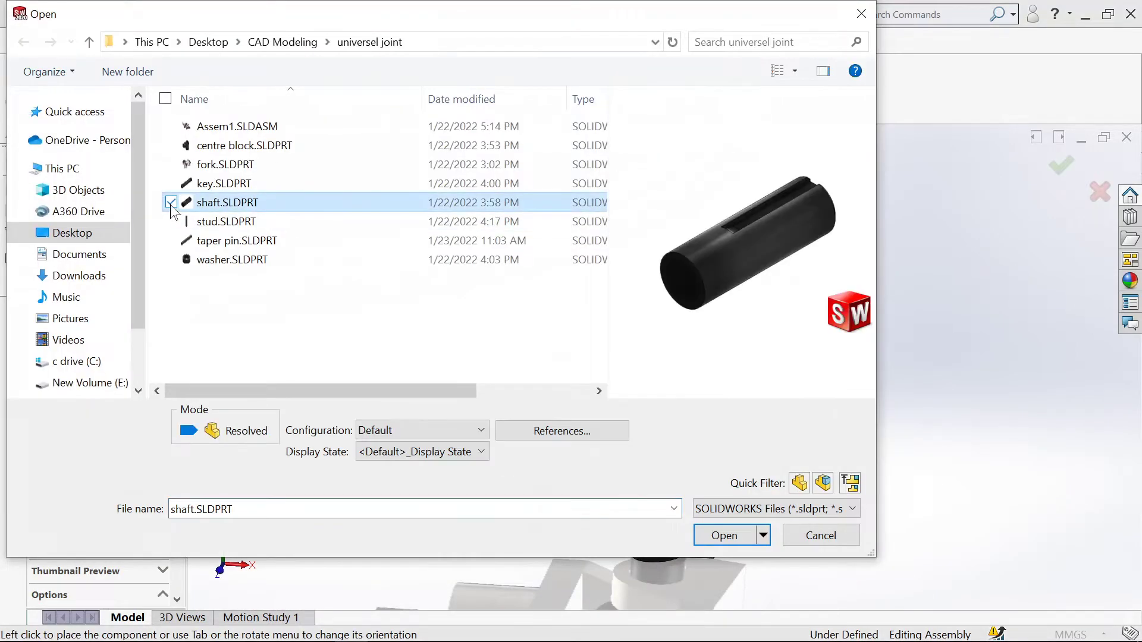
click(170, 183)
click(722, 536)
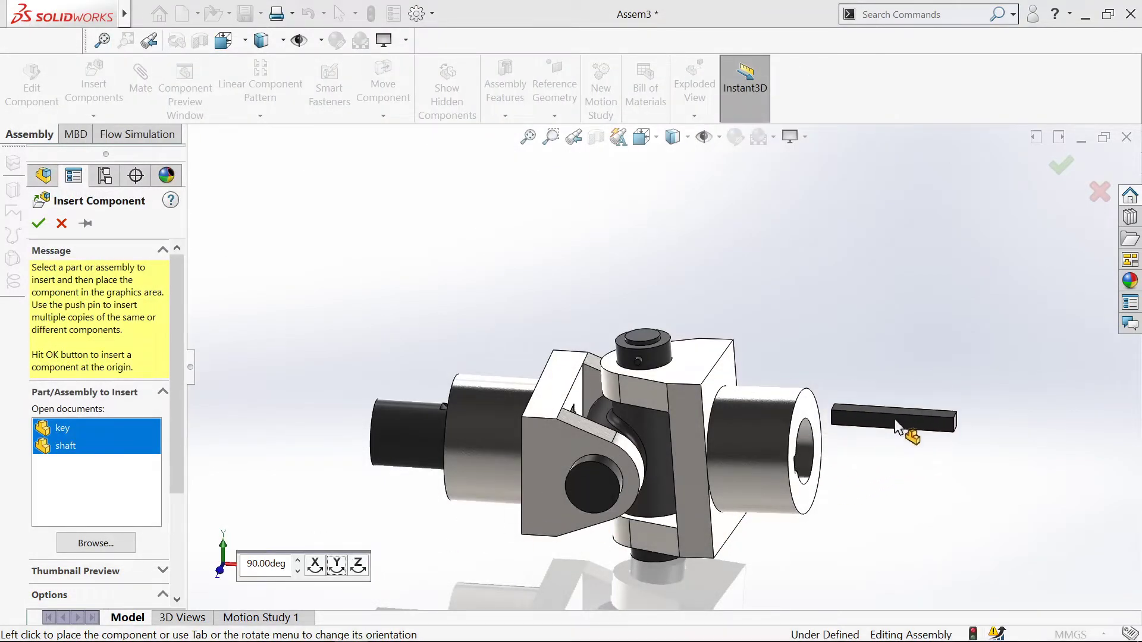
click(893, 417)
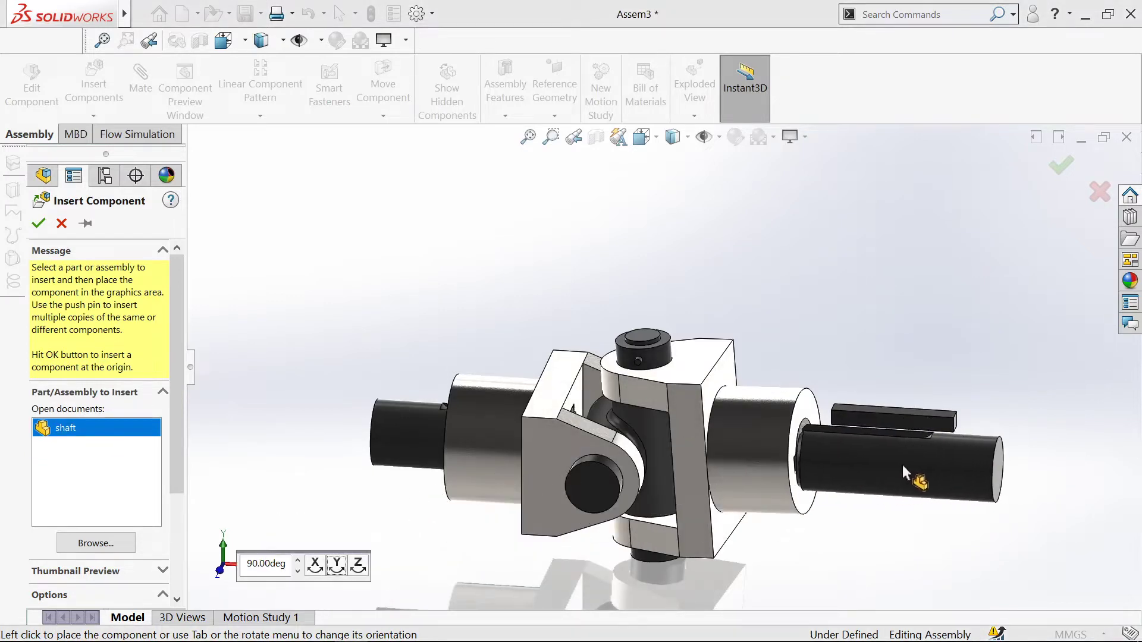
click(923, 469)
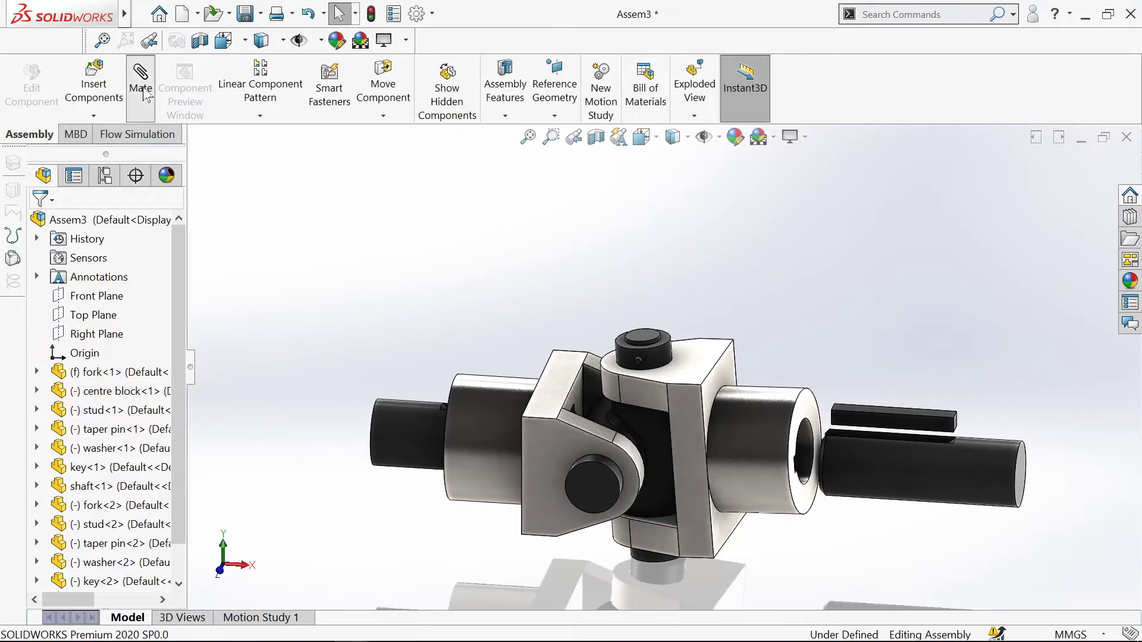
Add a coincident mate between the second key's side face and the side wall of the second shaft's keyway.
scroll(934, 506, down, 4)
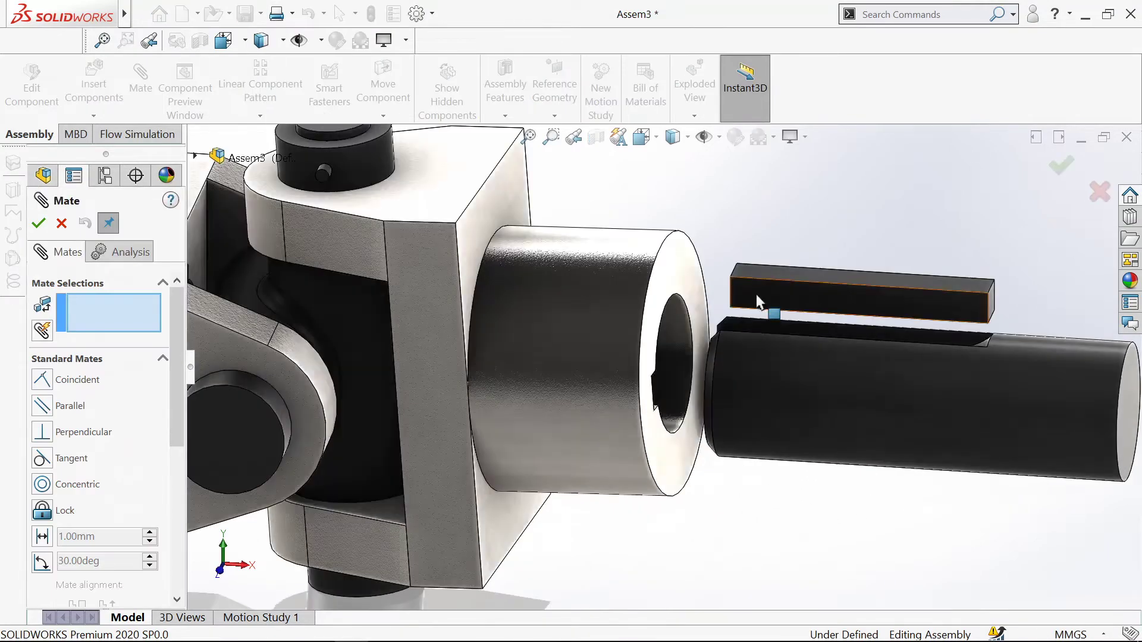
click(756, 293)
middle_drag(752, 472, 591, 466)
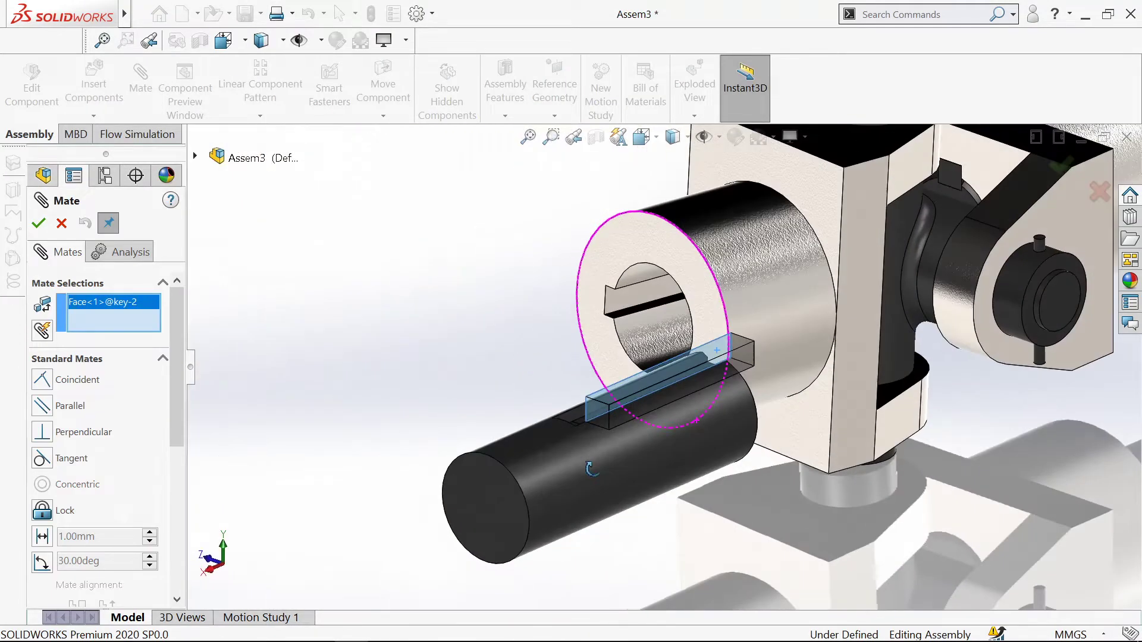
scroll(613, 427, down, 3)
click(591, 409)
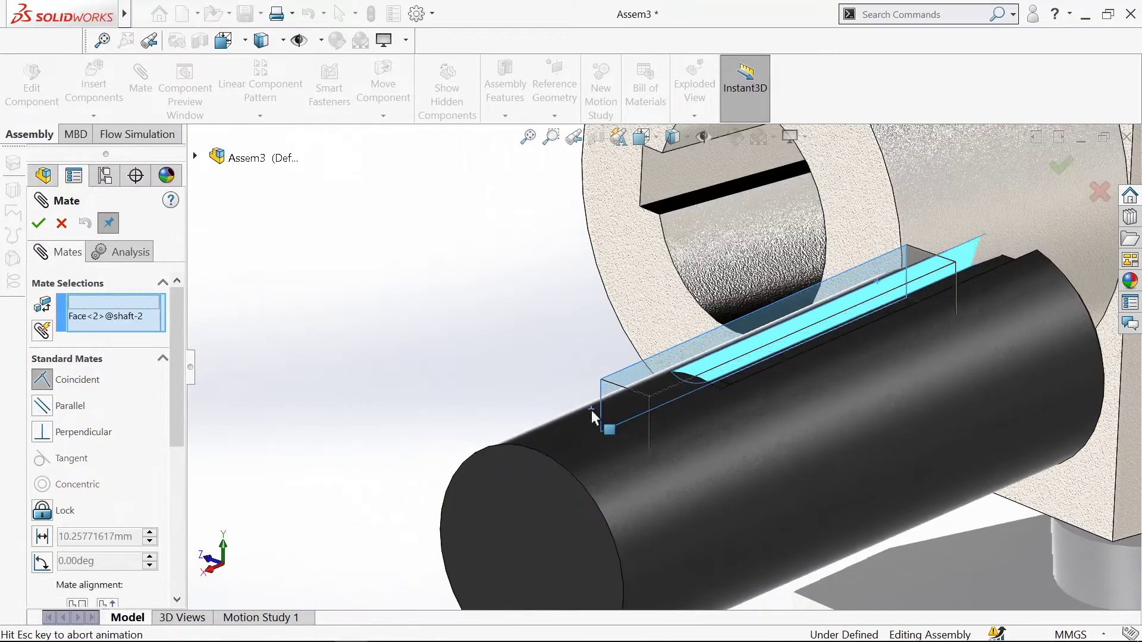
click(785, 432)
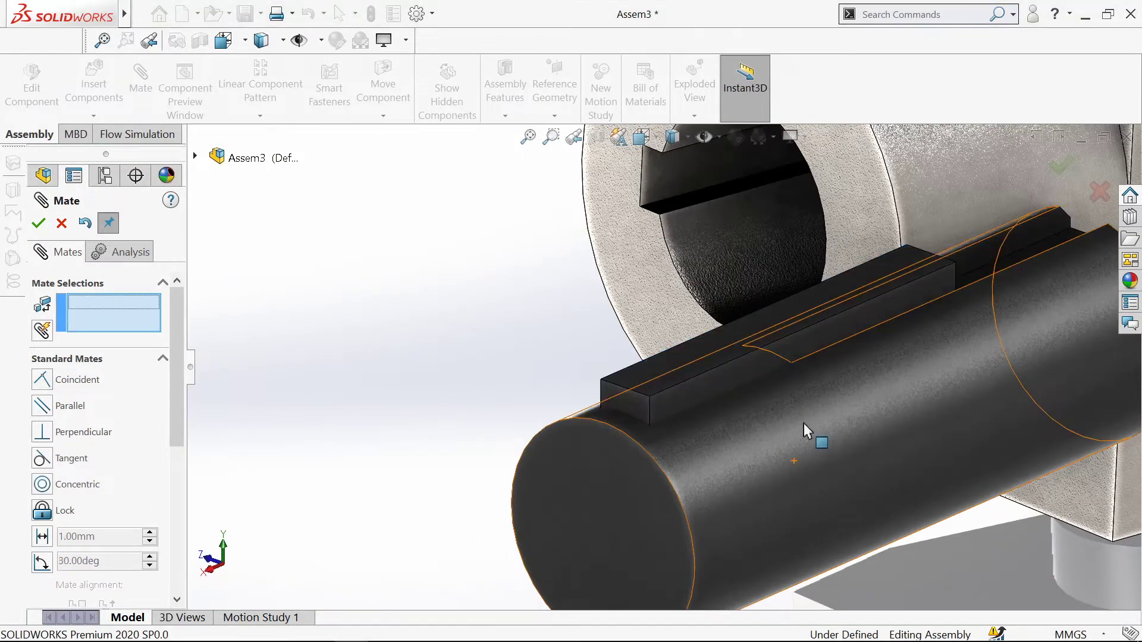
Add a coincident mate between the underside of the second key and the floor of the second shaft's keyway.
drag(804, 423, 719, 485)
scroll(719, 485, up, 3)
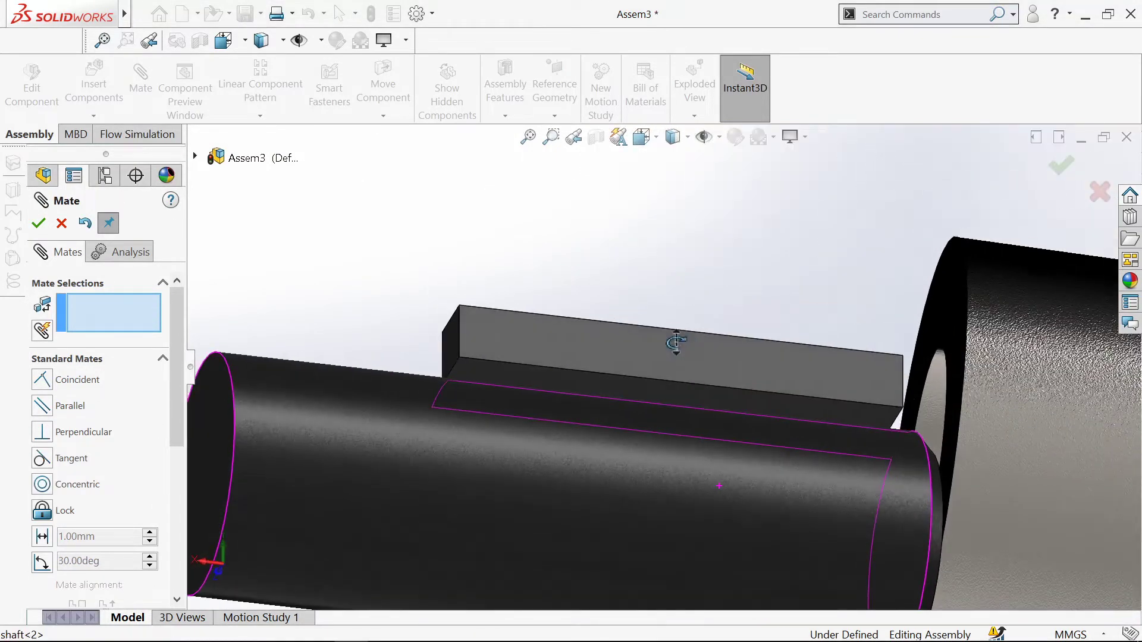
click(641, 383)
scroll(640, 385, up, 2)
middle_drag(624, 436, 648, 600)
scroll(626, 377, up, 1)
scroll(626, 377, down, 3)
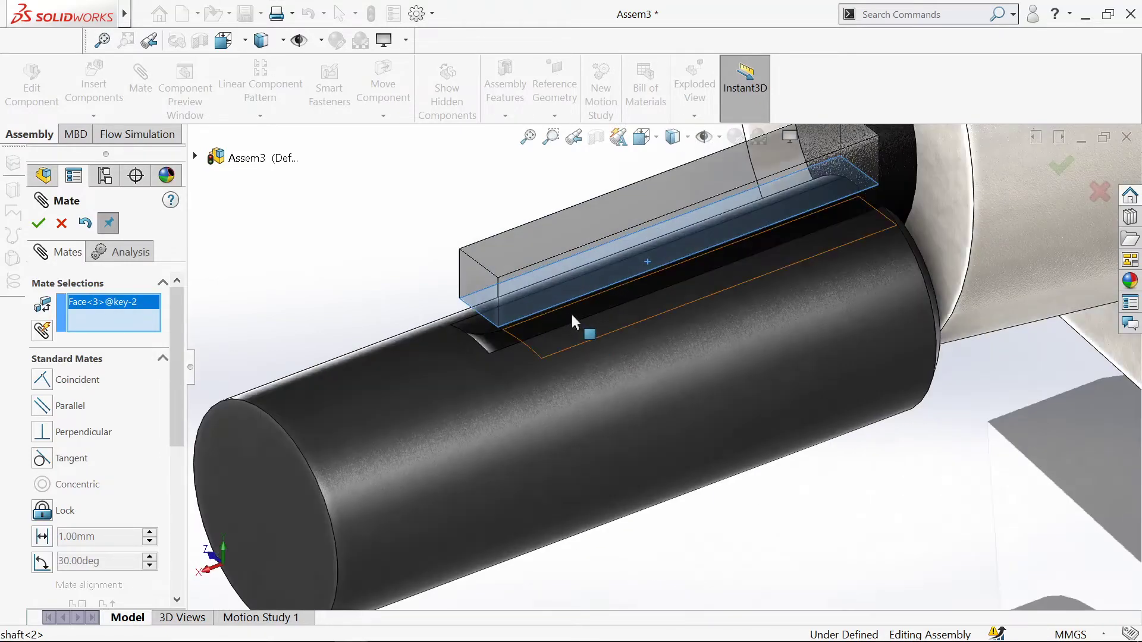
click(572, 314)
click(784, 393)
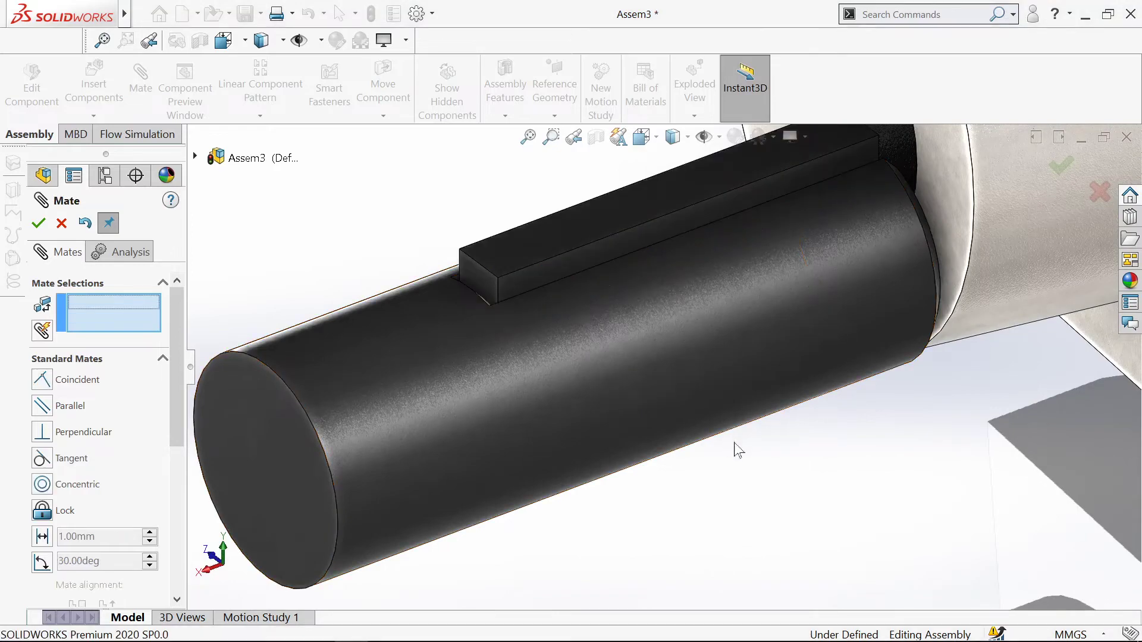
Add a coincident mate between the second key's end face and the chamfered end face of the second shaft.
middle_drag(718, 434, 674, 410)
middle_drag(856, 342, 718, 323)
click(949, 235)
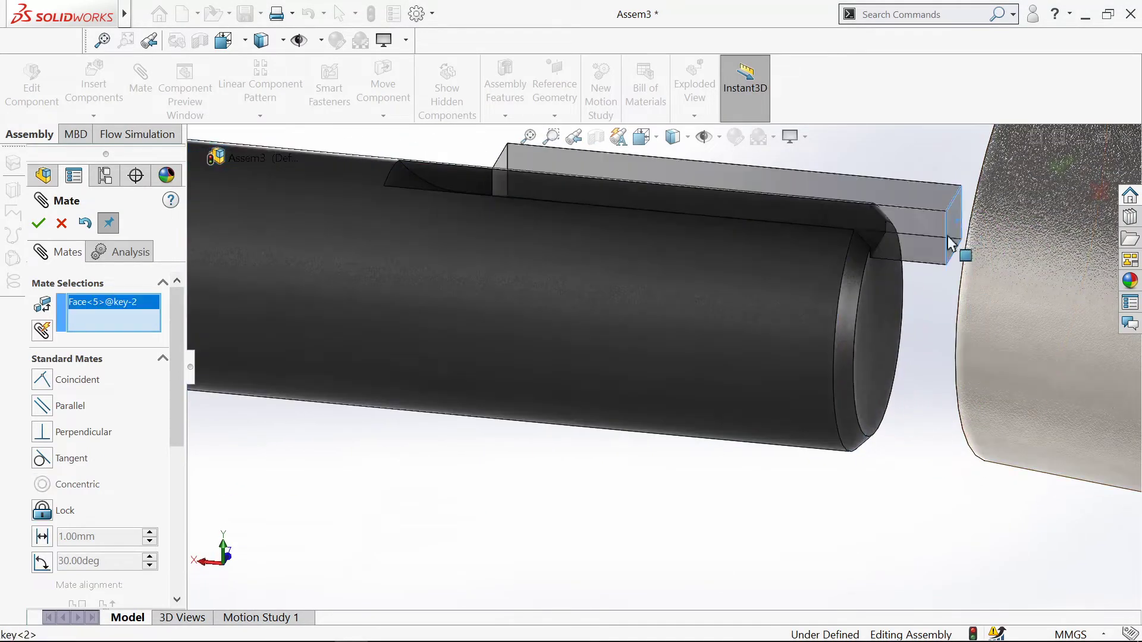
click(875, 338)
click(946, 426)
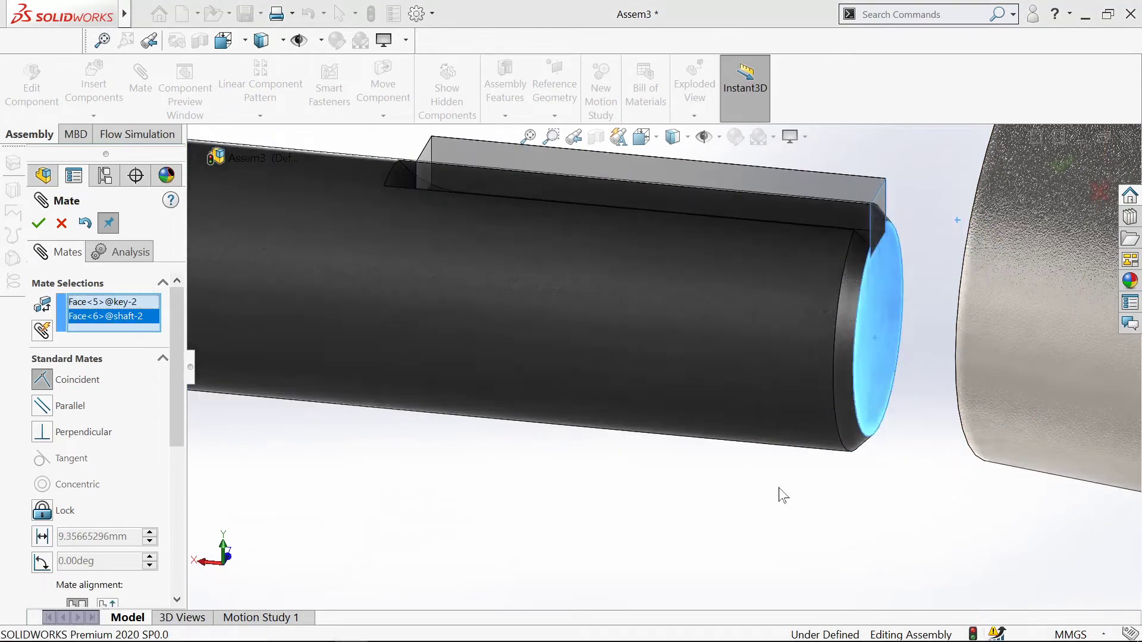
Add a coincident mate between the second key's side face and the lower side wall of the second fork's keyway.
scroll(780, 492, down, 5)
middle_drag(653, 496, 739, 459)
scroll(739, 458, up, 2)
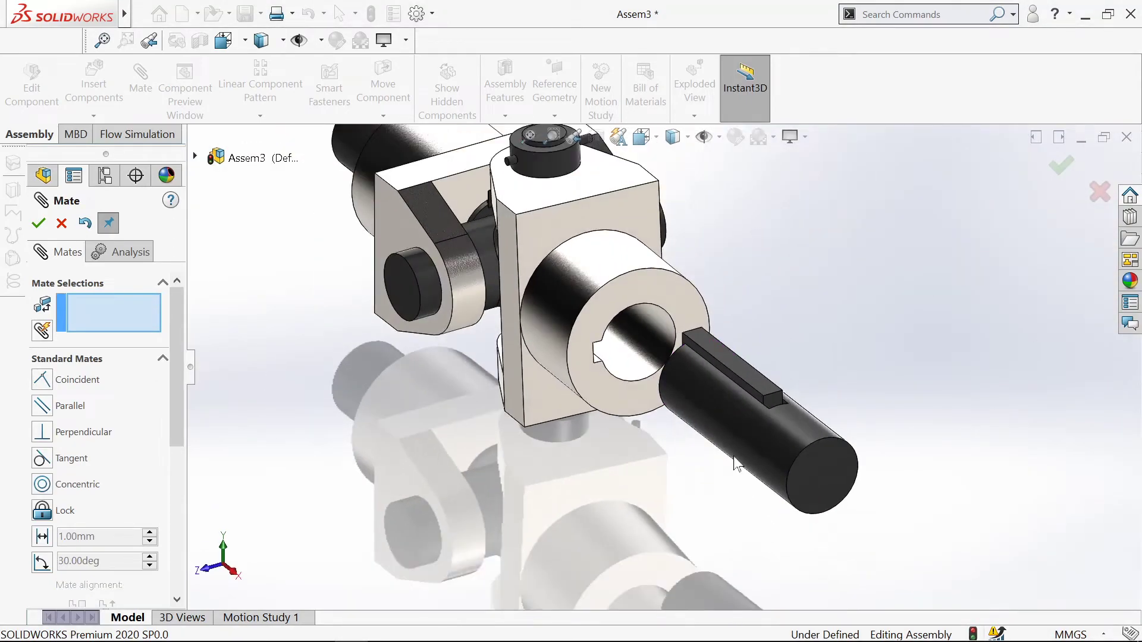
scroll(708, 341, down, 2)
click(708, 344)
scroll(542, 369, up, 4)
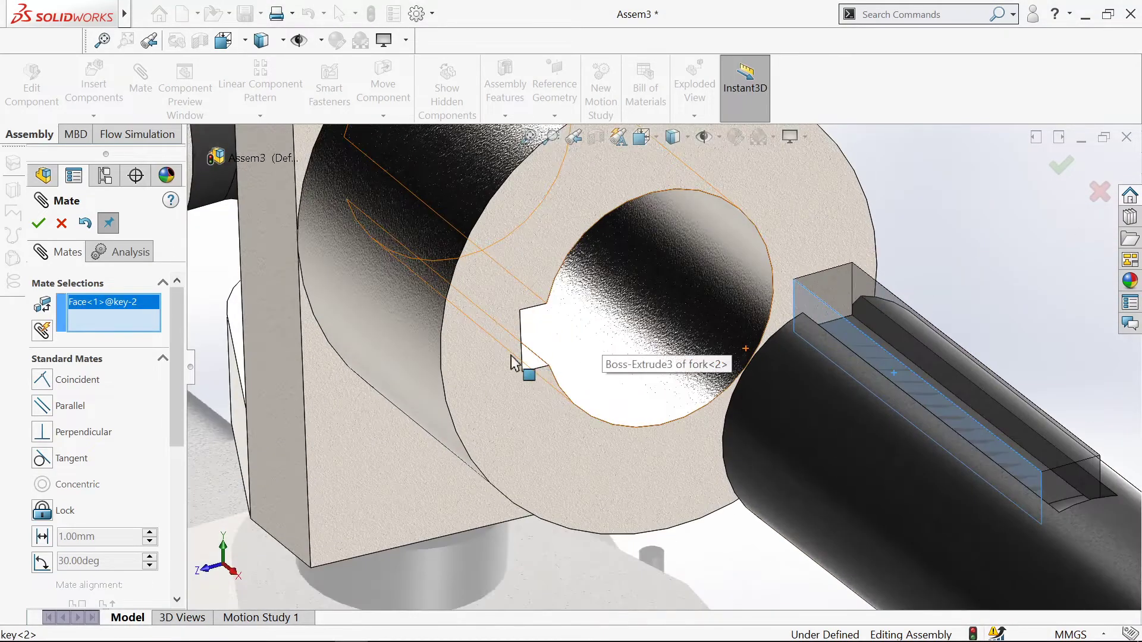
click(530, 359)
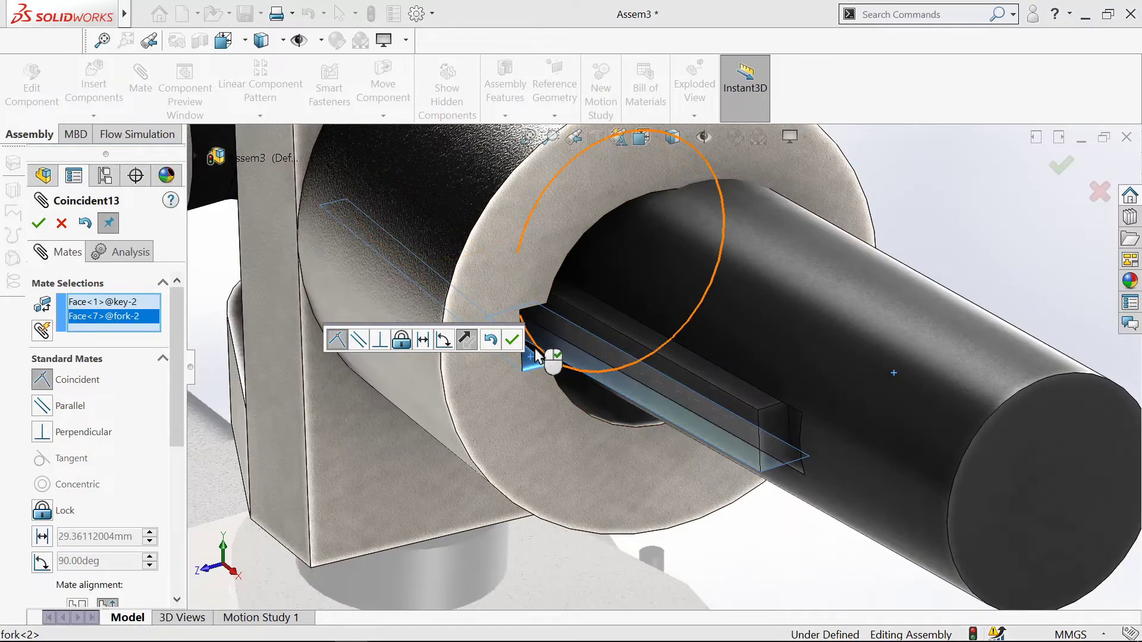
click(512, 340)
Add a concentric mate between the second shaft's cylindrical face and the second fork's bore.
scroll(573, 466, up, 3)
middle_drag(535, 471, 821, 334)
click(727, 394)
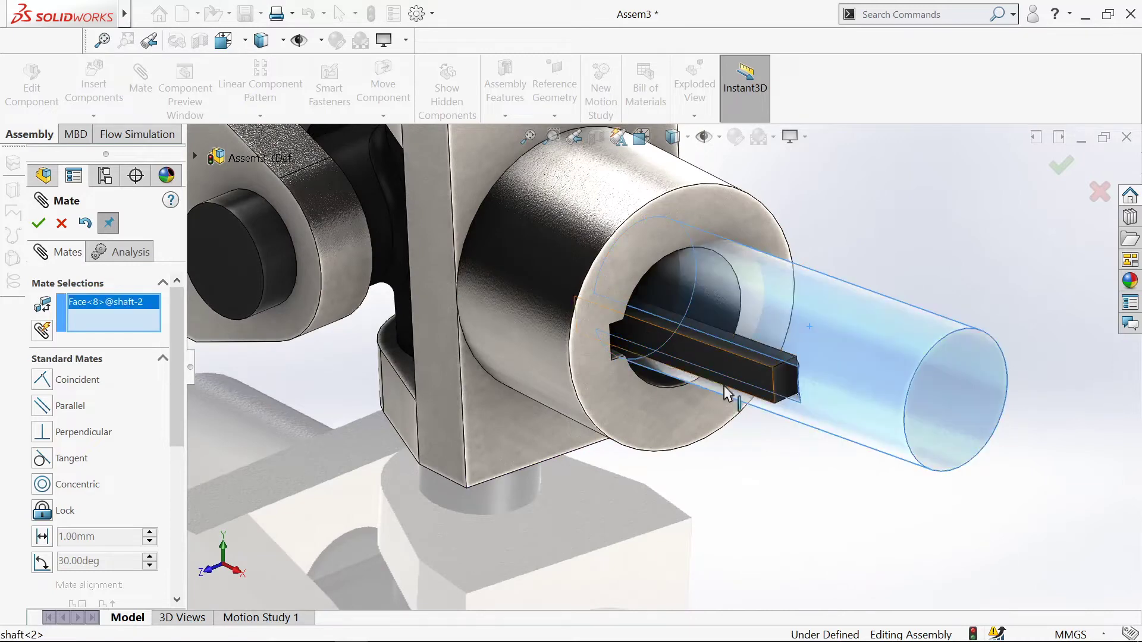
scroll(661, 393, down, 3)
click(661, 385)
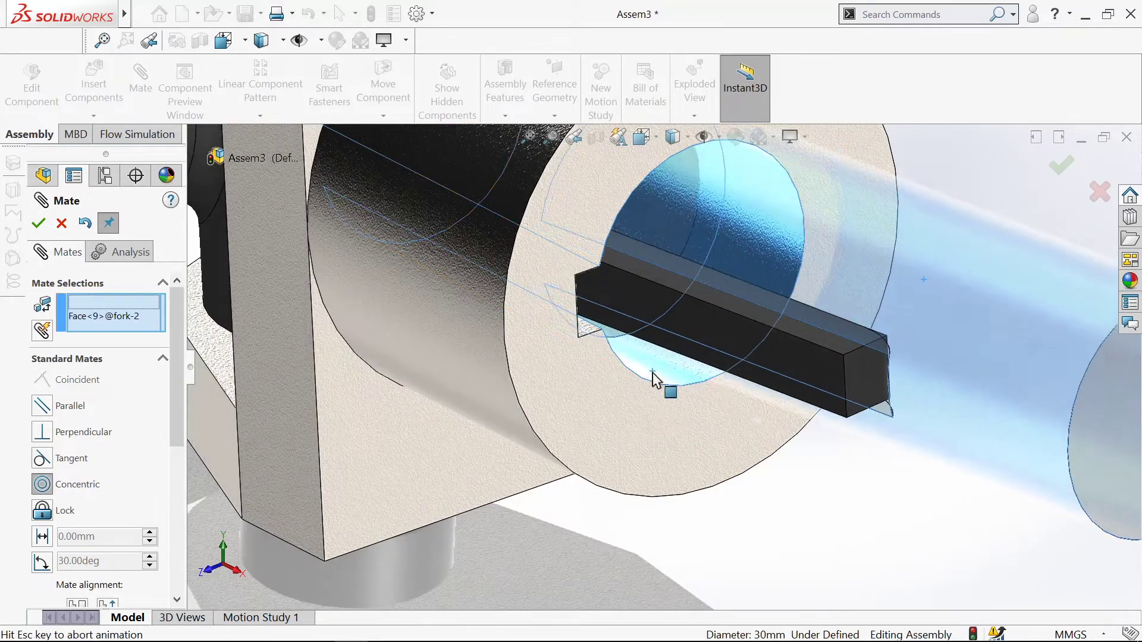
scroll(664, 427, up, 3)
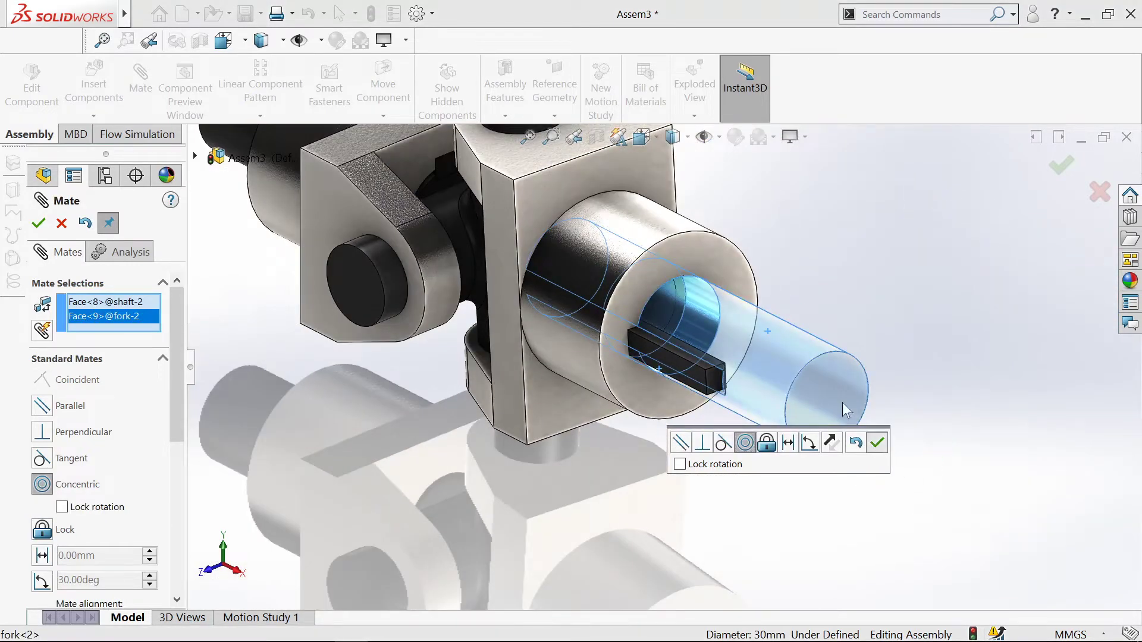
click(876, 442)
Add a coincident mate between the second shaft's inner end face and the second fork's inner face, and finish mating.
drag(764, 326, 856, 387)
middle_drag(587, 455, 653, 298)
click(640, 291)
click(506, 377)
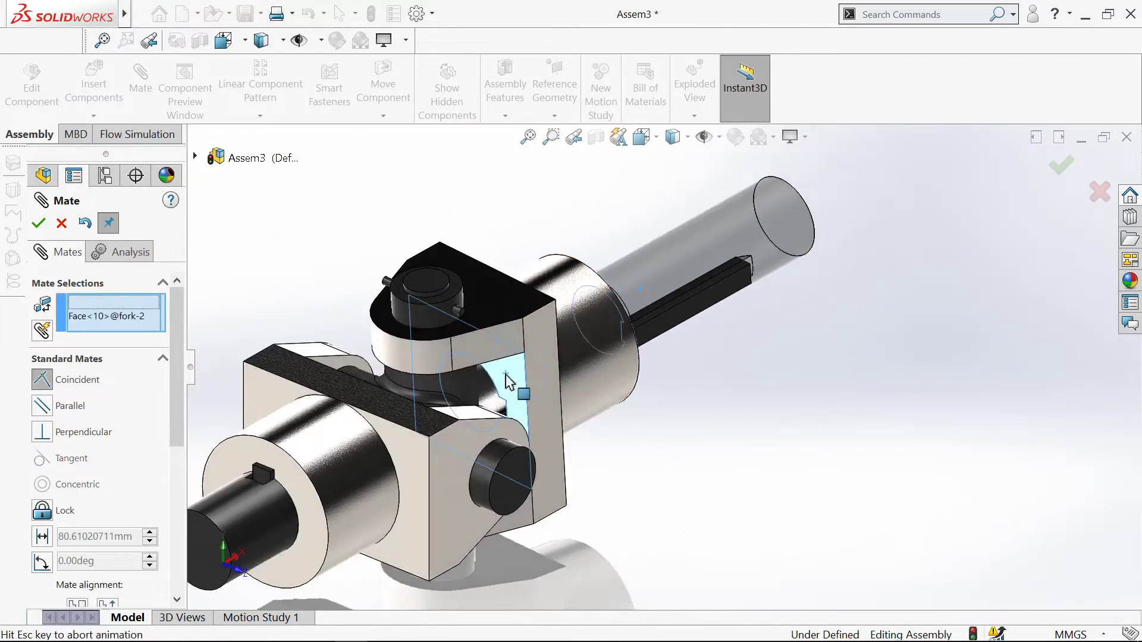
key(Return)
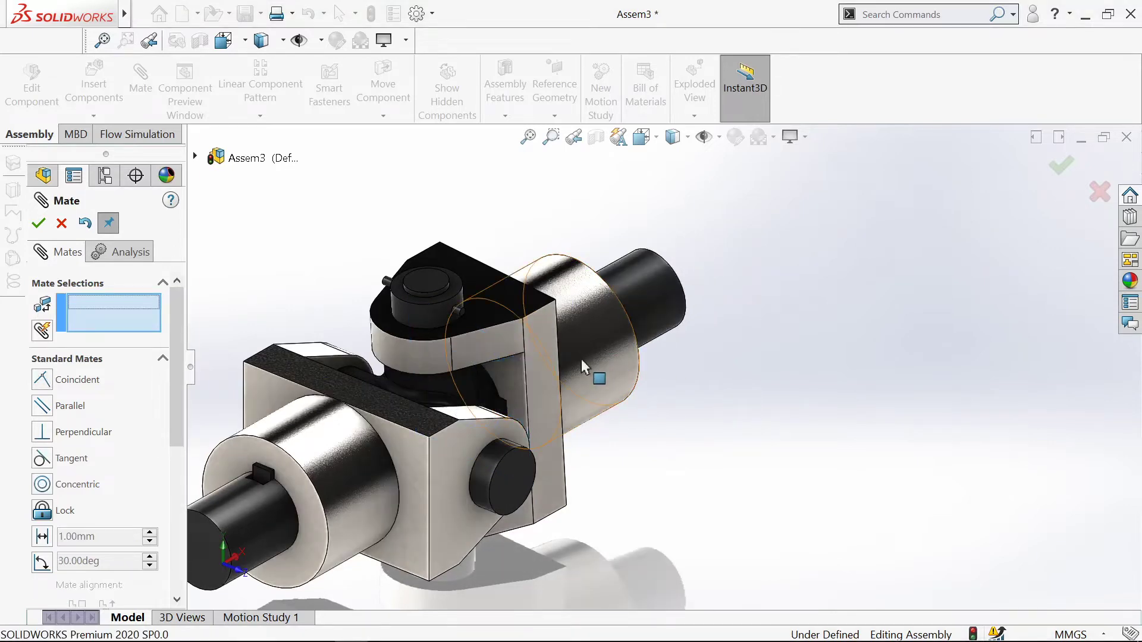
key(Return)
Swing the second fork with its shaft about the centre block to test the joint's motion.
middle_drag(808, 386, 678, 419)
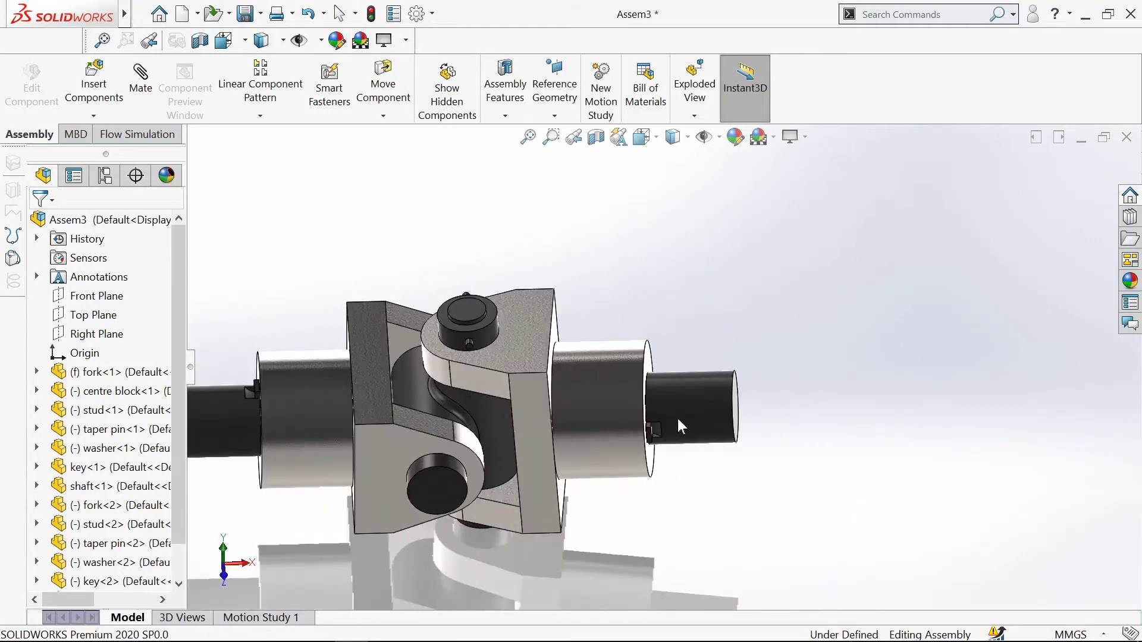
scroll(678, 419, up, 3)
scroll(443, 468, down, 2)
drag(705, 362, 663, 335)
scroll(663, 334, down, 3)
scroll(663, 335, up, 4)
scroll(765, 399, down, 2)
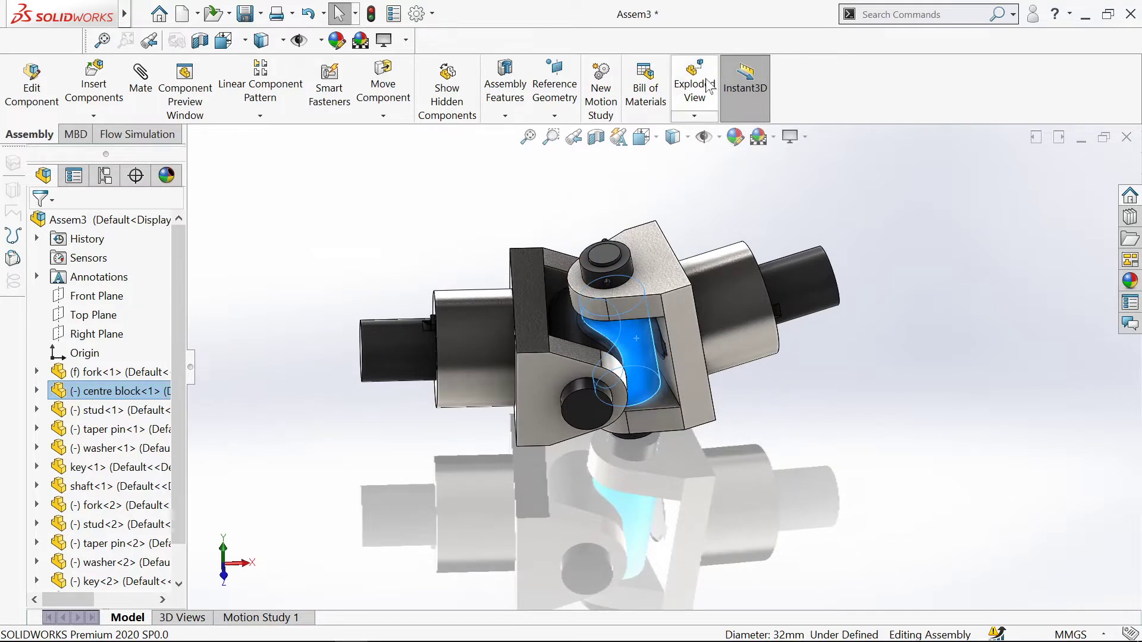
click(689, 94)
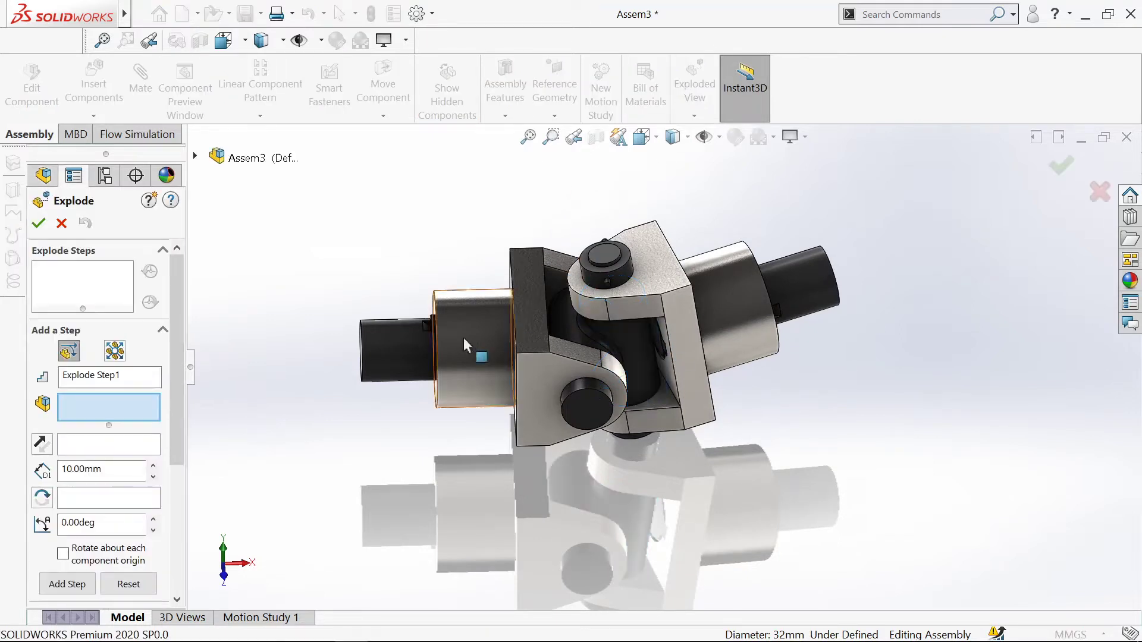
click(413, 343)
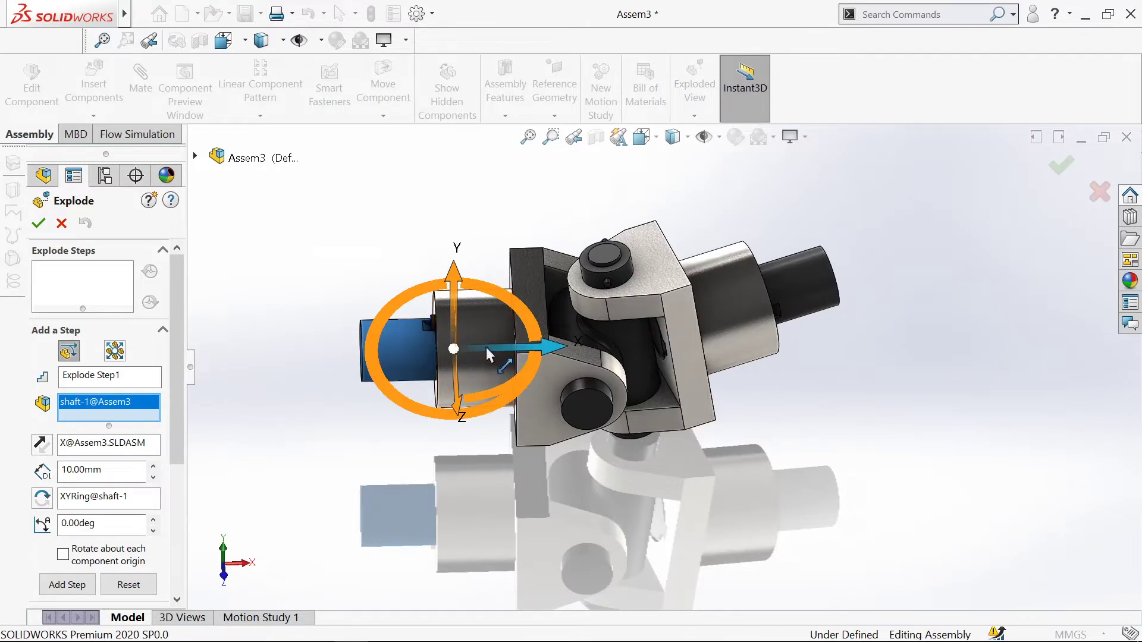
drag(486, 347, 366, 348)
drag(264, 353, 264, 352)
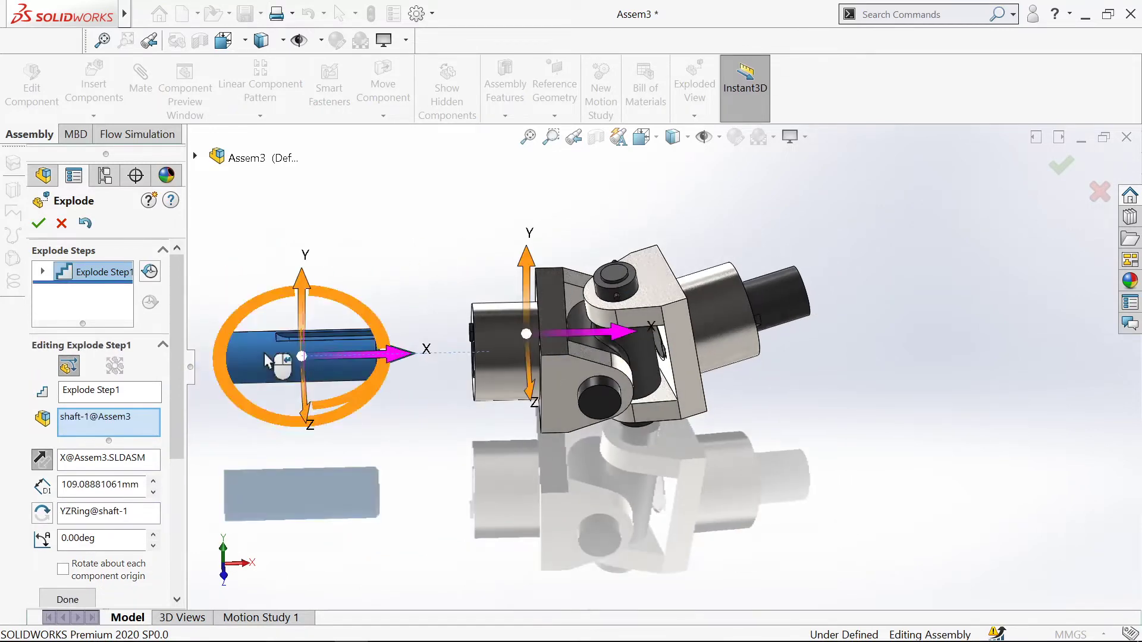
click(67, 598)
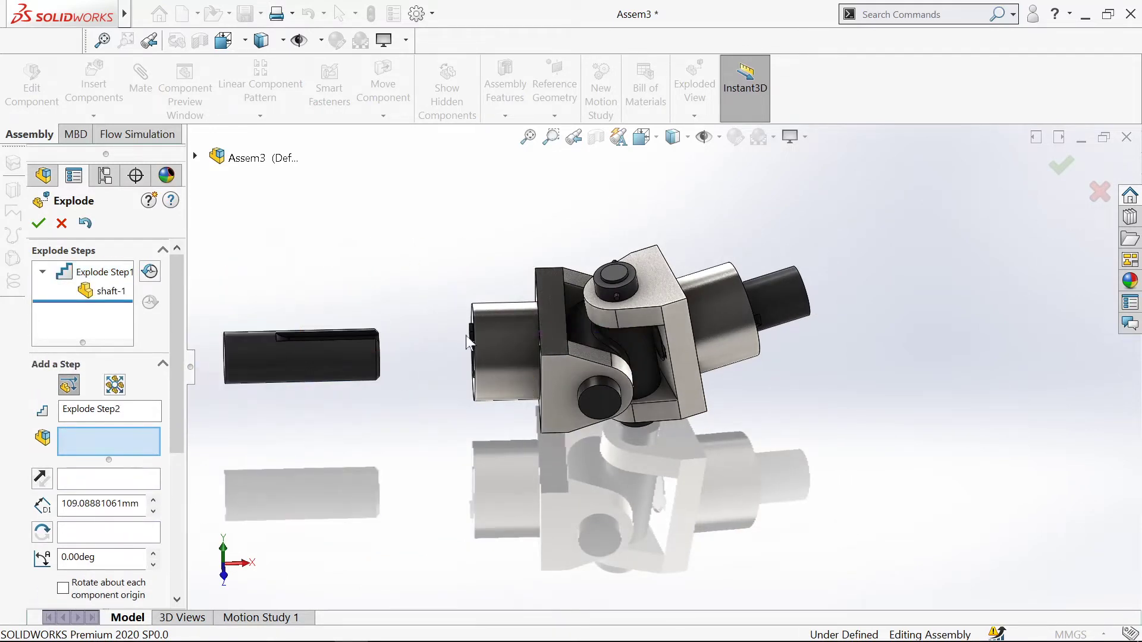
scroll(423, 335, down, 5)
scroll(428, 394, up, 3)
middle_drag(432, 435, 463, 425)
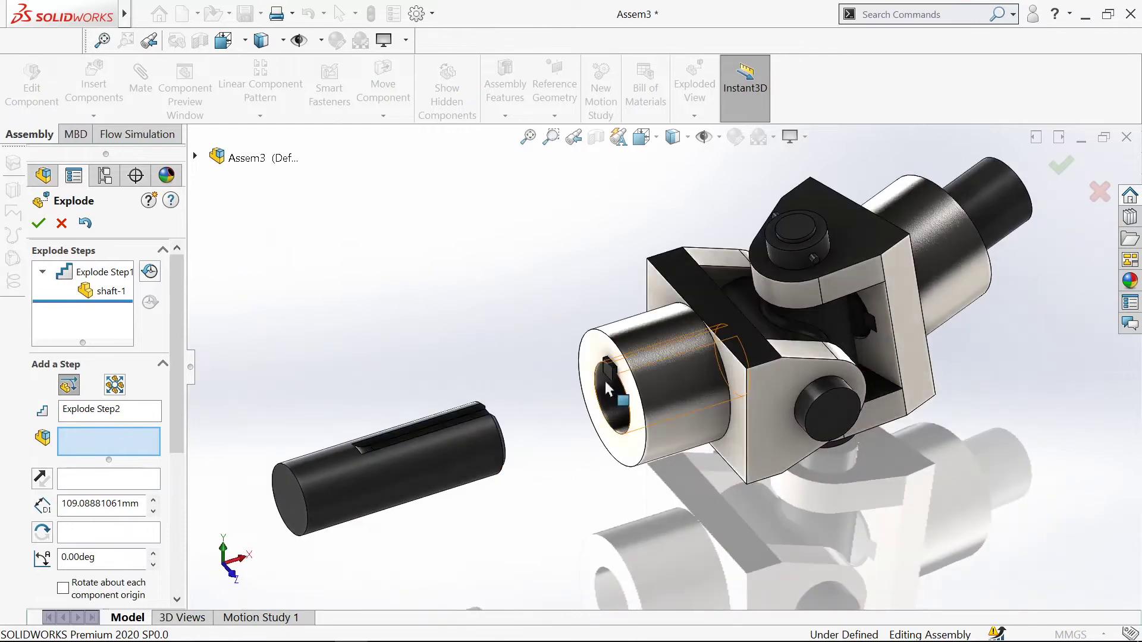
drag(748, 323, 519, 394)
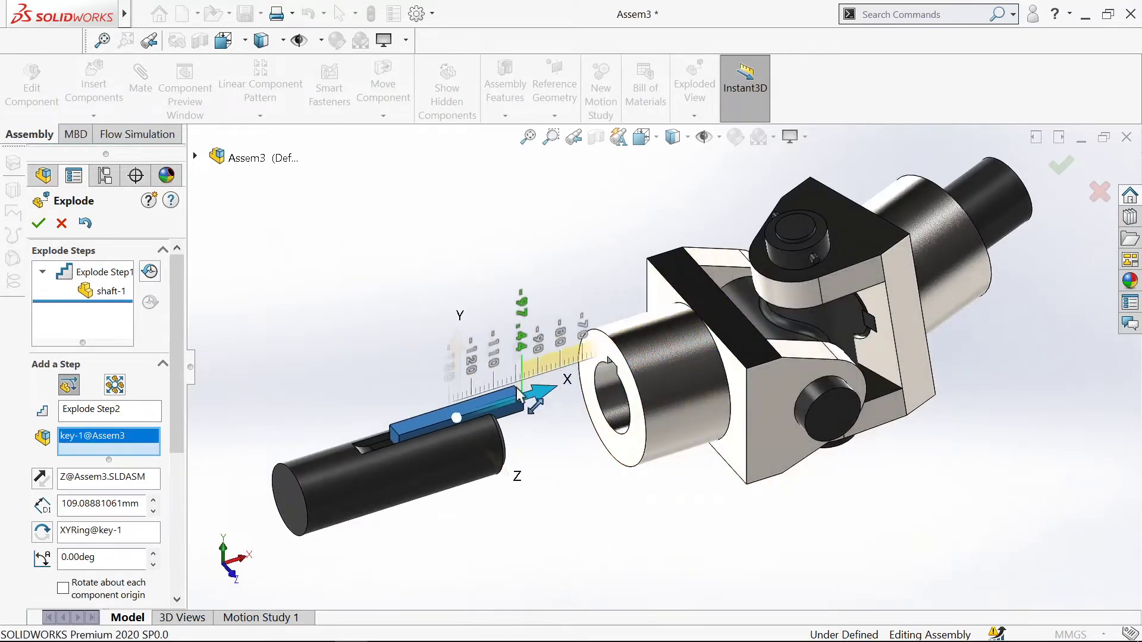
drag(667, 488, 667, 486)
scroll(667, 446, up, 2)
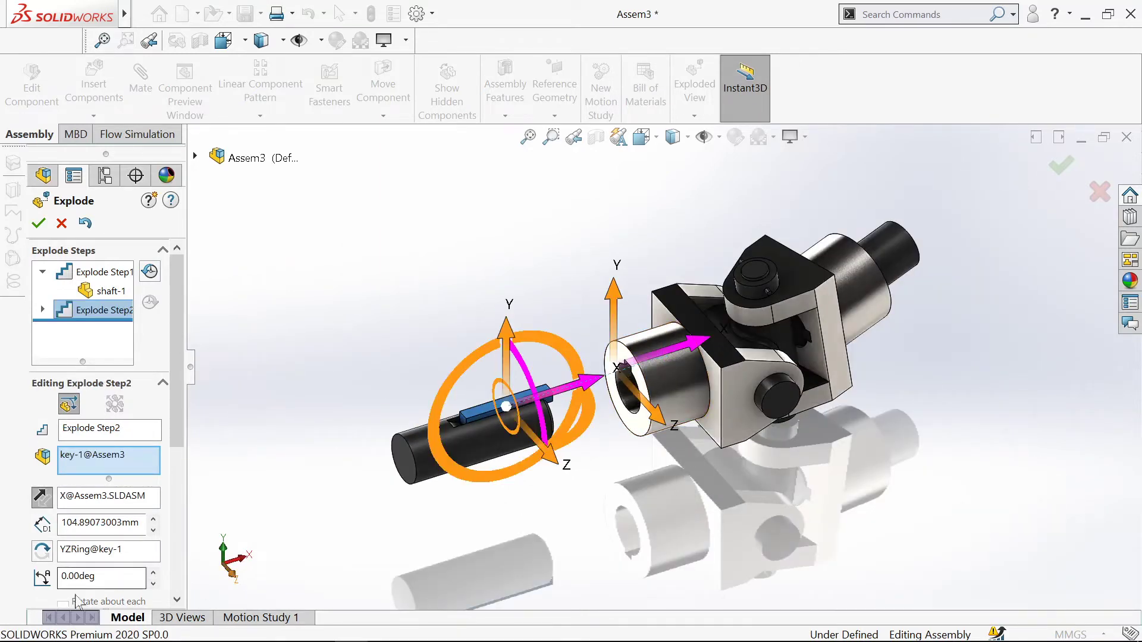
scroll(106, 547, down, 3)
click(68, 361)
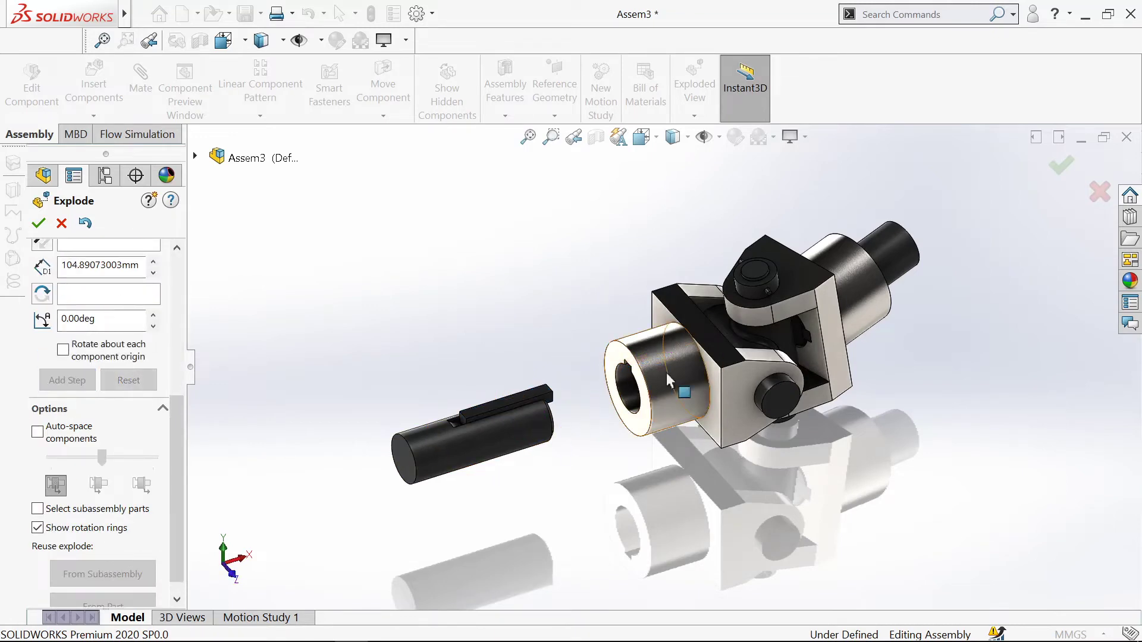
click(764, 395)
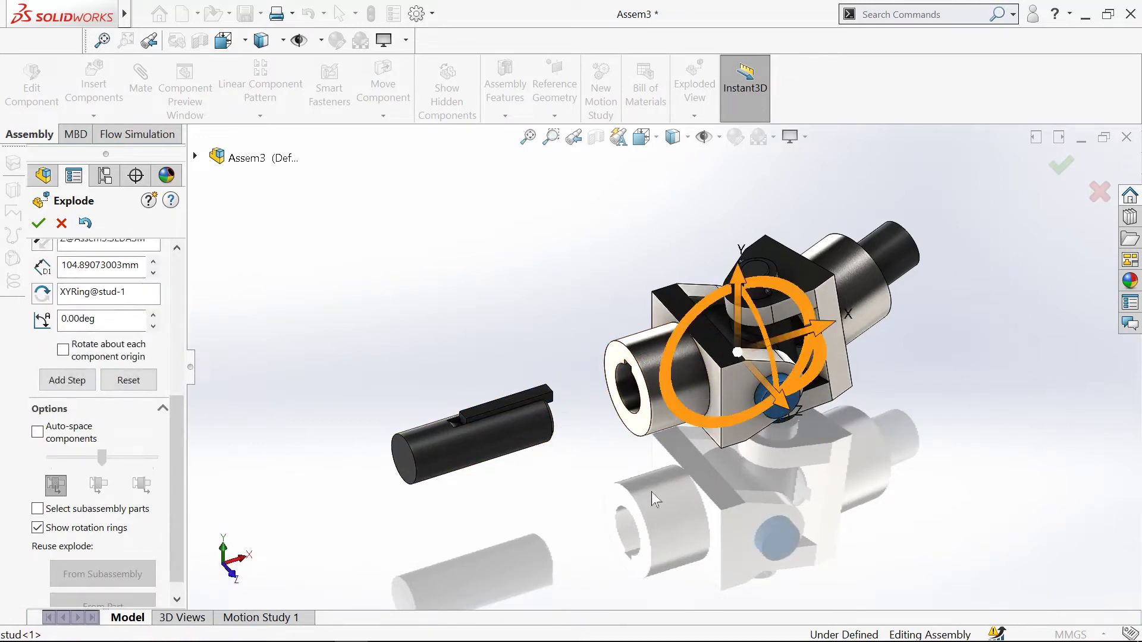
middle_drag(651, 491, 751, 464)
scroll(559, 388, down, 5)
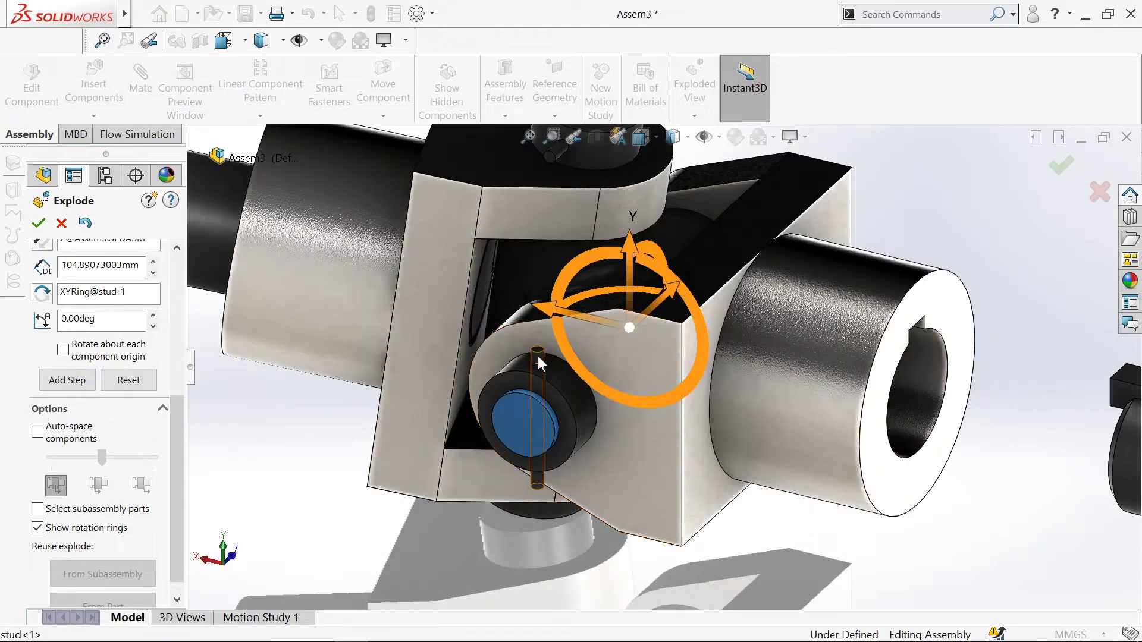
click(537, 356)
mouse_move(551, 312)
mouse_down()
mouse_move(565, 193)
mouse_move(551, 312)
mouse_up()
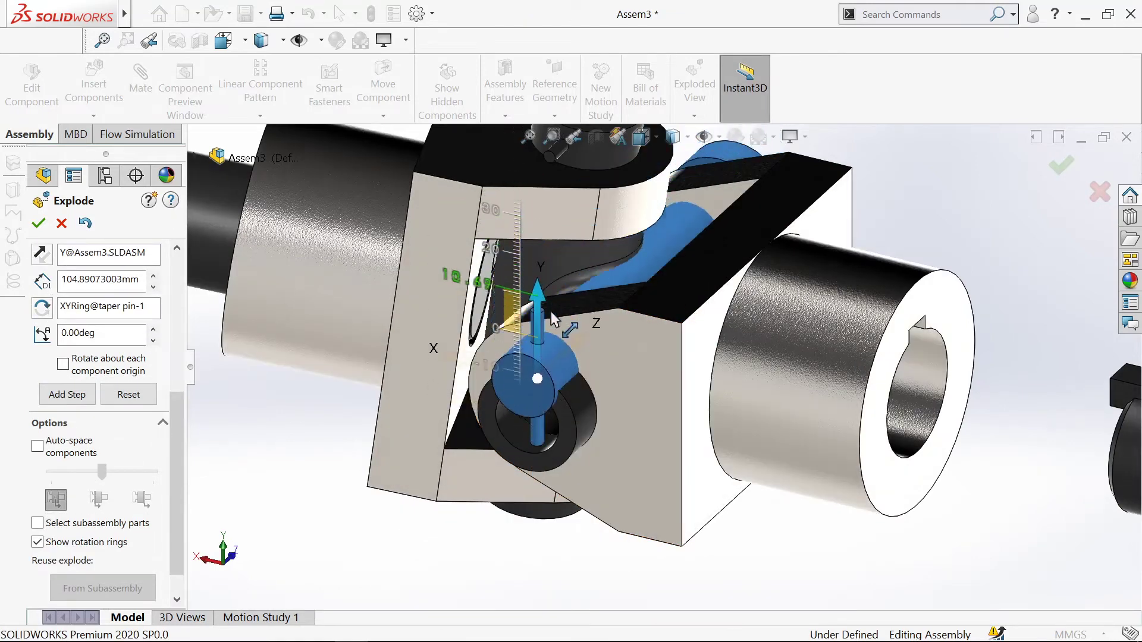
drag(545, 352, 544, 343)
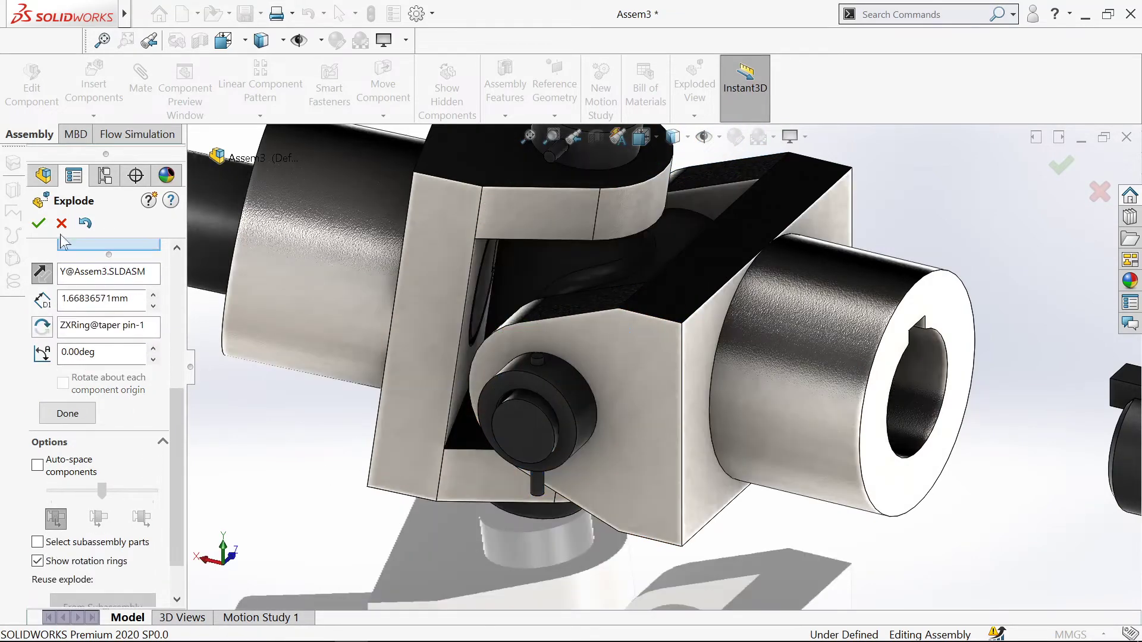
click(61, 224)
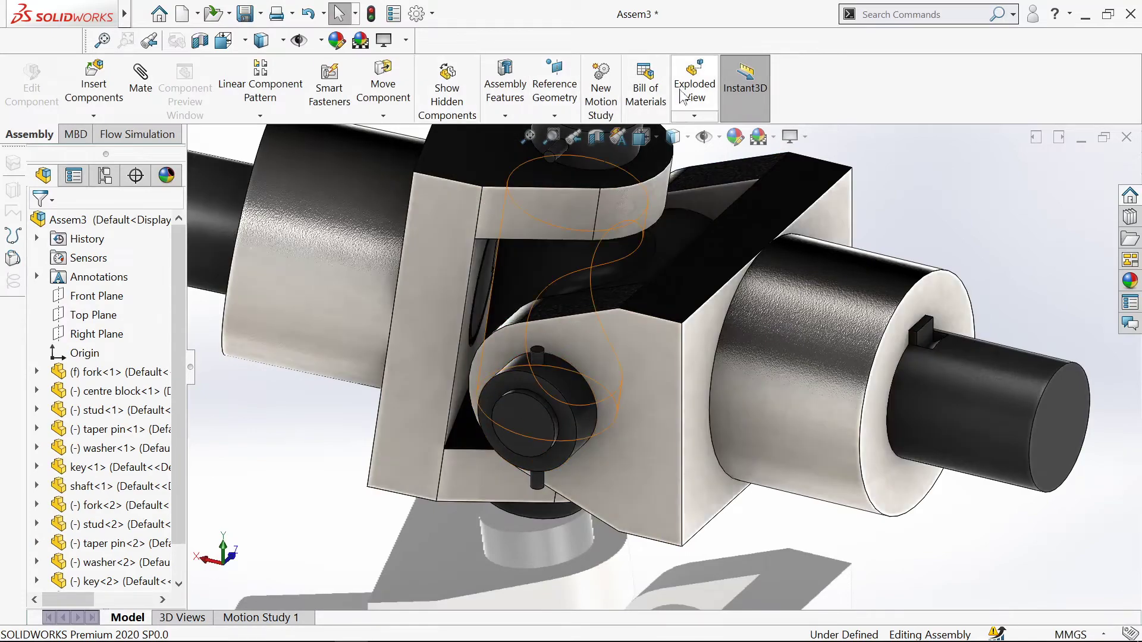
Start a new exploded view and explode the first taper pin upward along Y by about 47 mm.
click(682, 95)
scroll(459, 398, down, 3)
scroll(679, 308, down, 3)
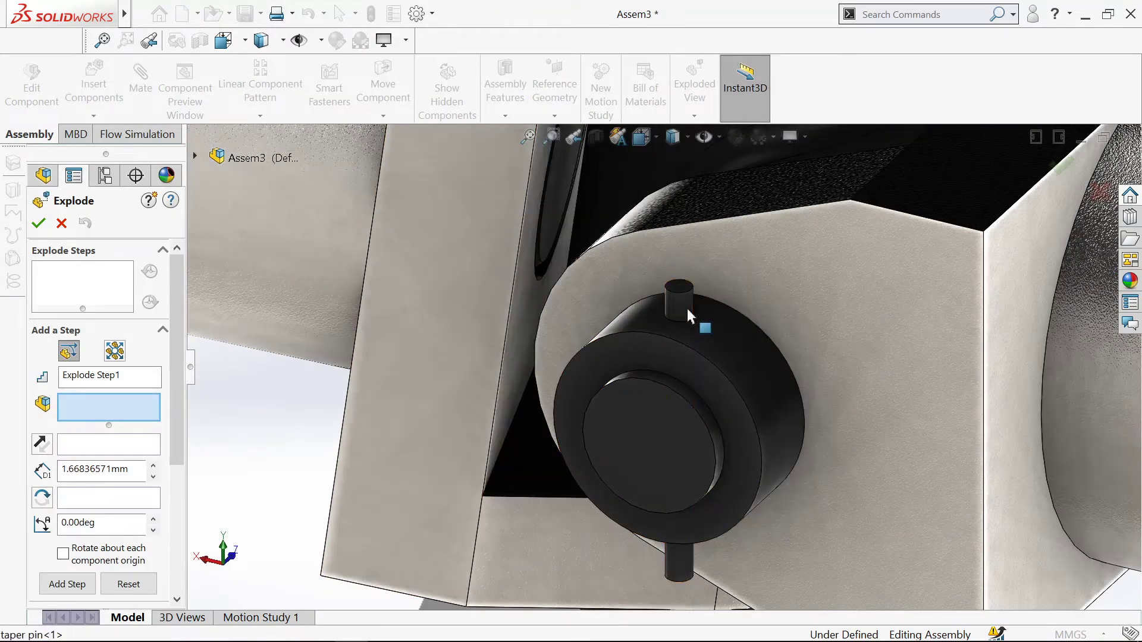
click(687, 308)
drag(680, 315, 674, 300)
drag(663, 191, 664, 185)
scroll(669, 247, up, 5)
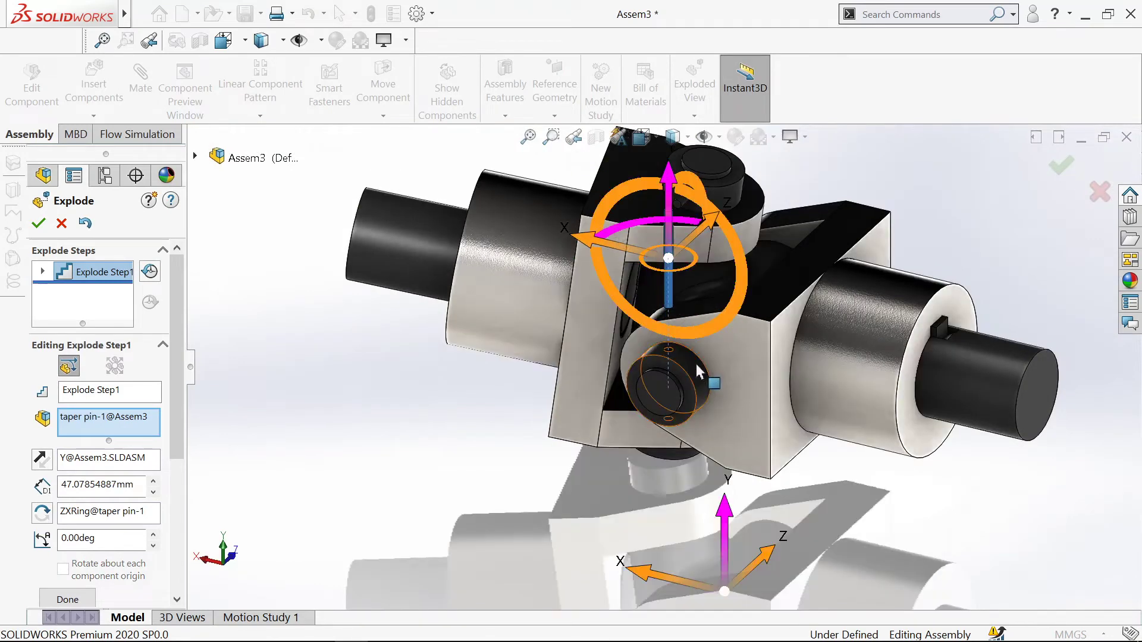
click(68, 600)
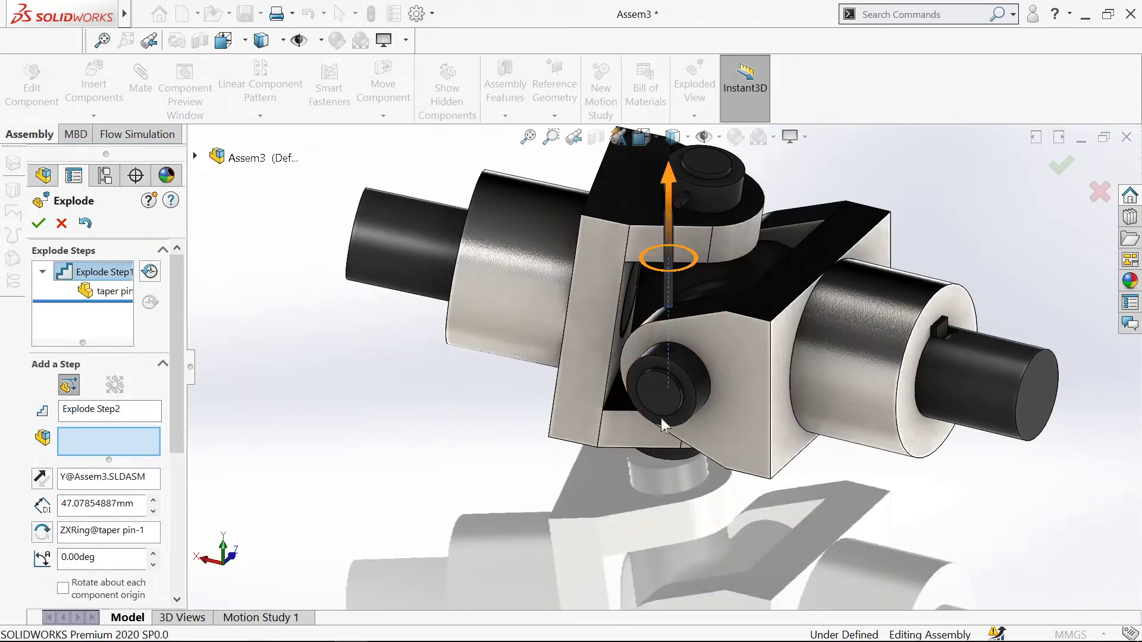
Explode the first washer outward along Z, about 113 mm away from the first fork.
click(692, 373)
drag(523, 512, 510, 526)
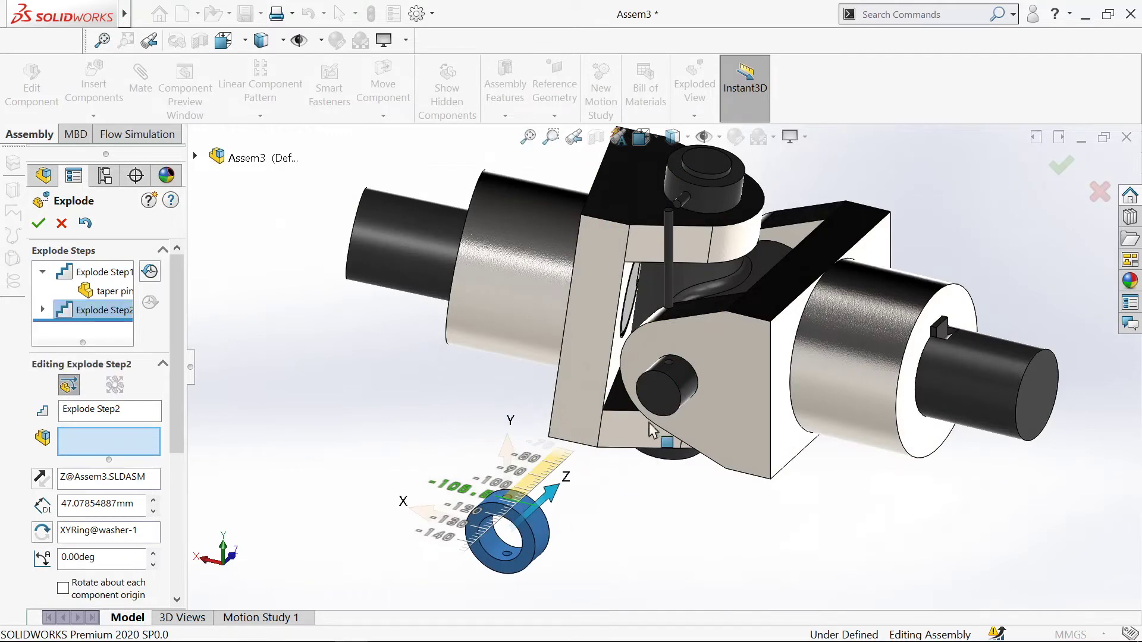
drag(181, 424, 181, 472)
click(88, 542)
Explode the first stud along Z by about 105 mm, out of the fork on the side opposite the washer.
key(ctrl+3)
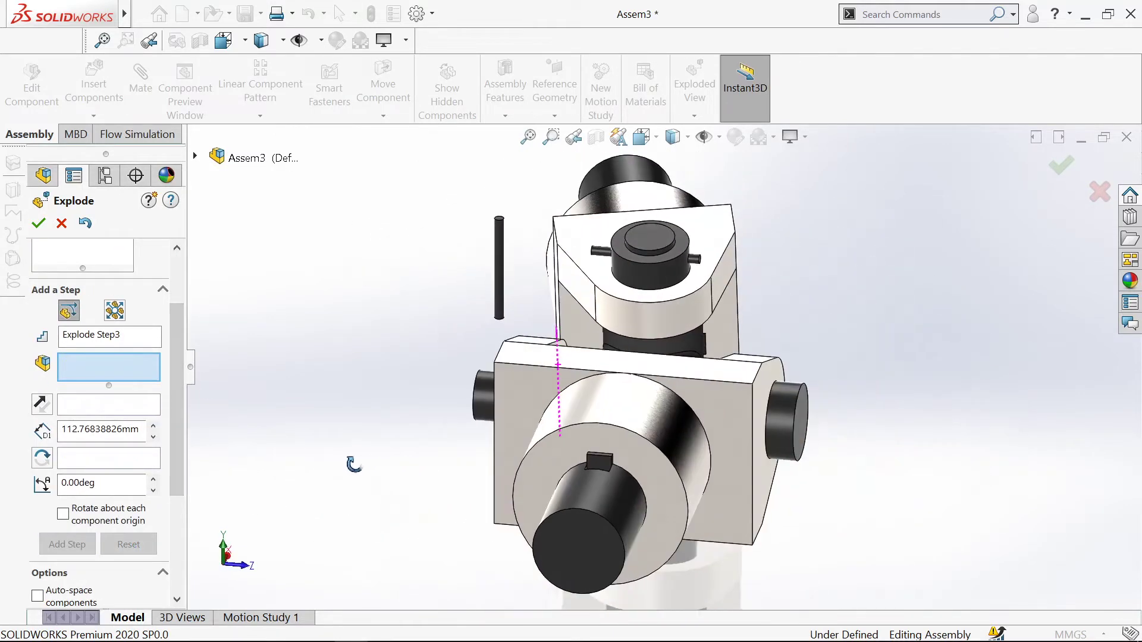
click(782, 412)
drag(697, 418, 1034, 442)
scroll(1005, 451, up, 2)
middle_drag(766, 500, 831, 502)
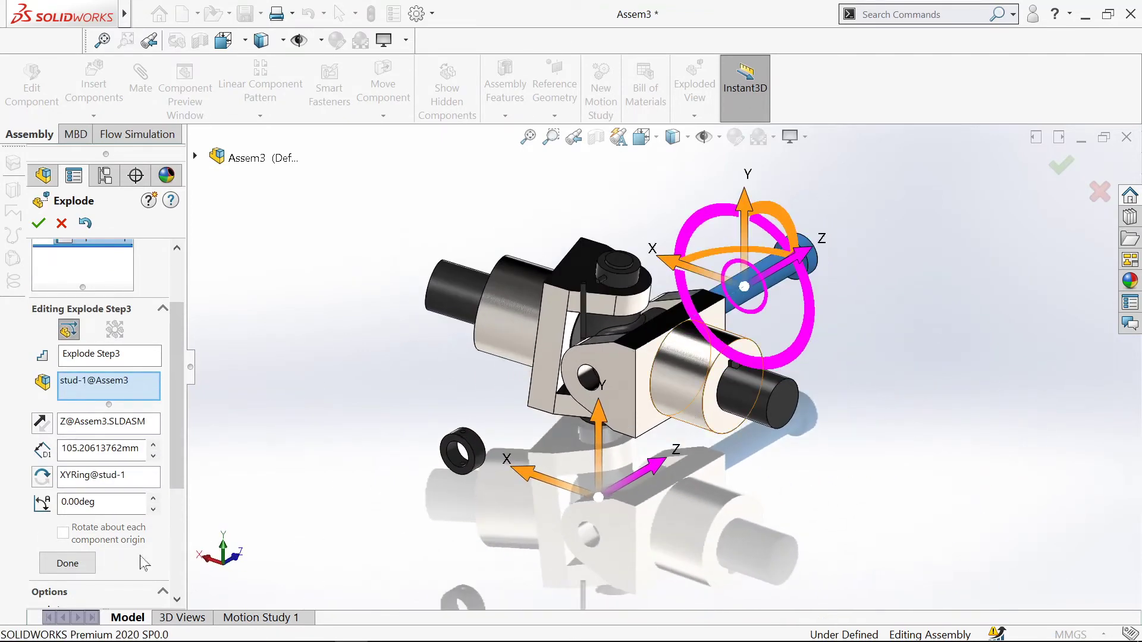
click(68, 563)
Explode the first shaft along X by about 139 mm, out of the first fork's bore.
click(756, 394)
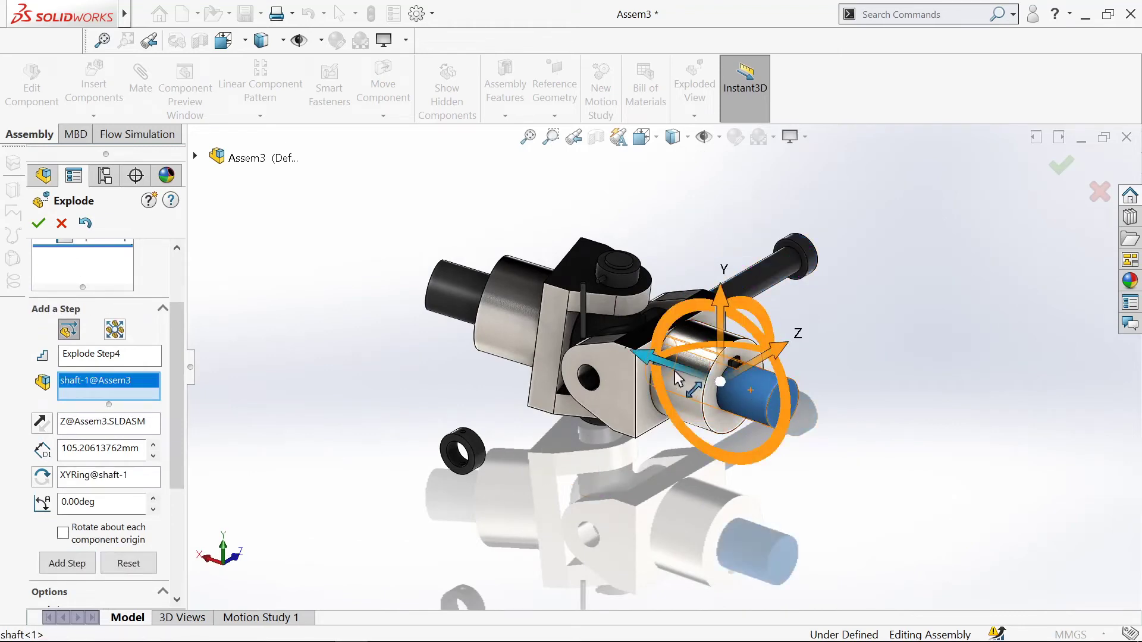
drag(675, 370, 866, 462)
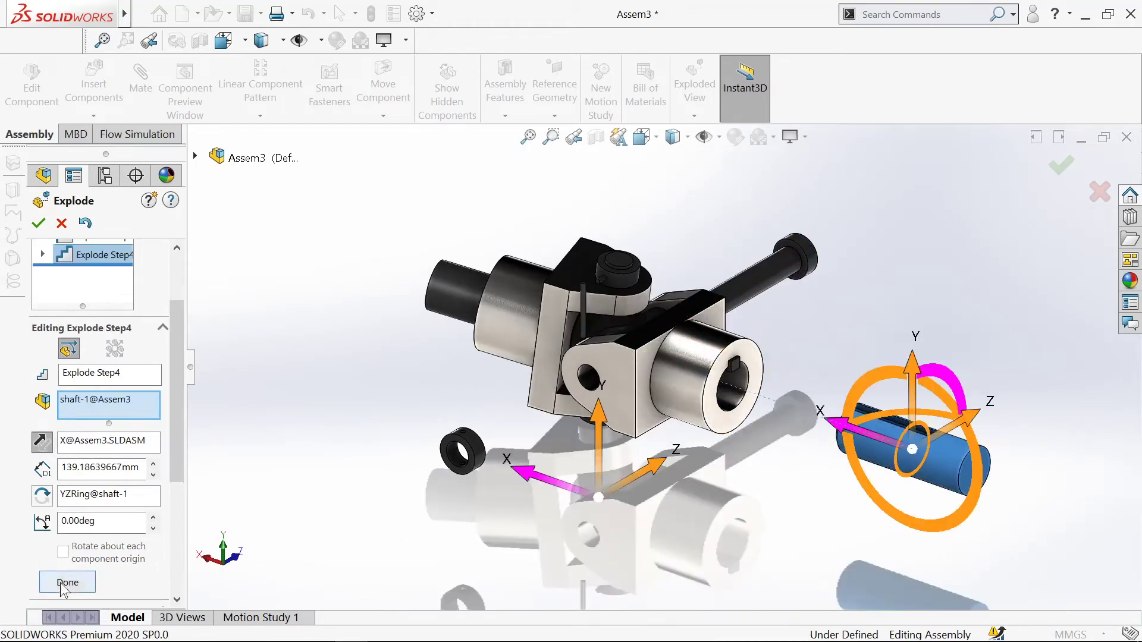
click(67, 581)
Explode the first key along X by about 148 mm, out of the first fork's keyway.
click(736, 368)
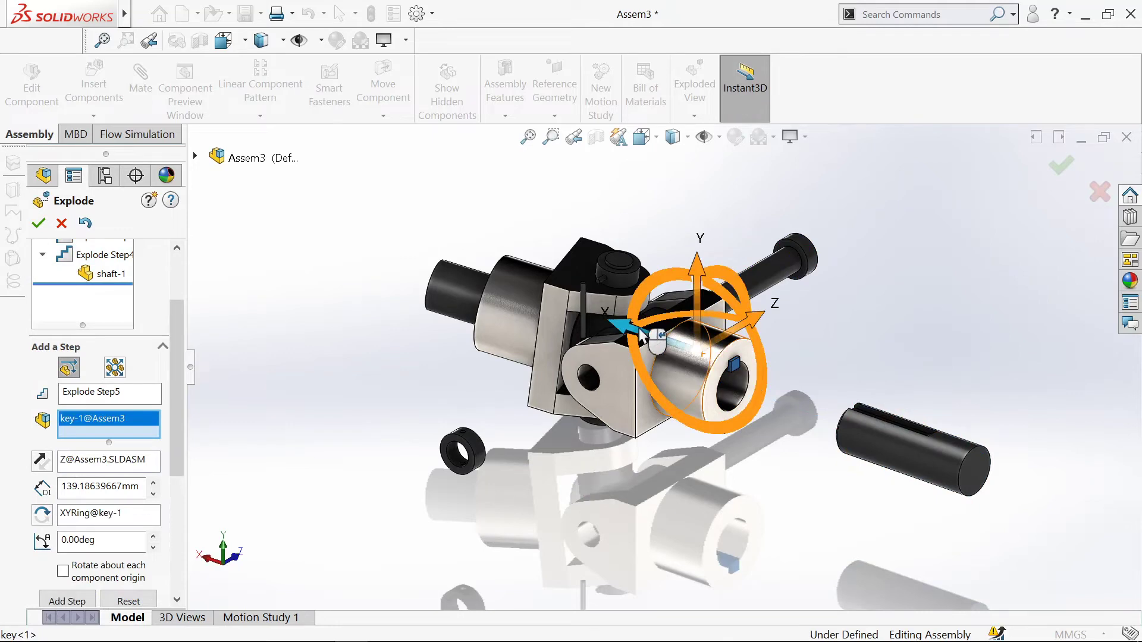
drag(641, 335, 811, 374)
scroll(664, 381, down, 5)
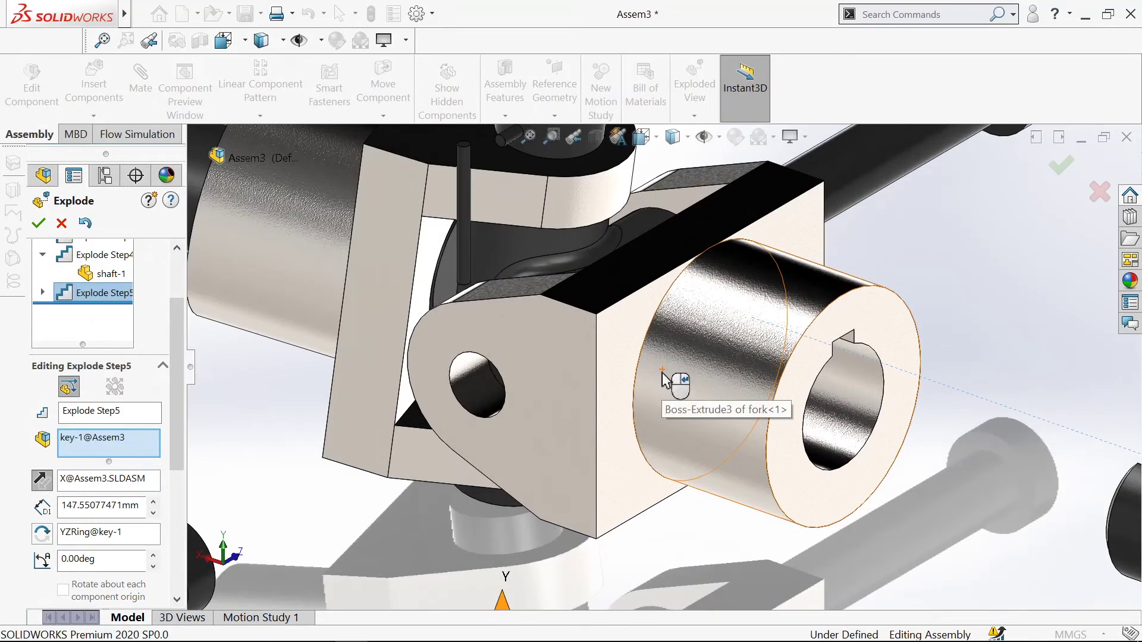
key(f)
drag(181, 464, 181, 505)
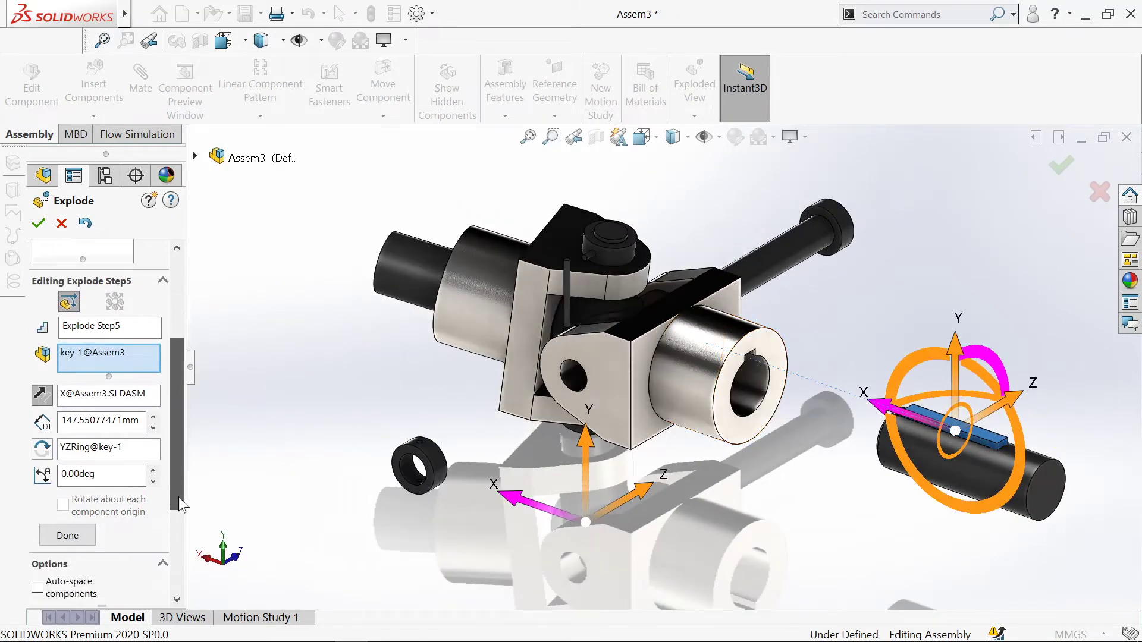
click(67, 535)
Explode the first fork along X by about 96 mm, away from the centre block.
click(699, 361)
drag(597, 334, 763, 385)
scroll(610, 410, up, 1)
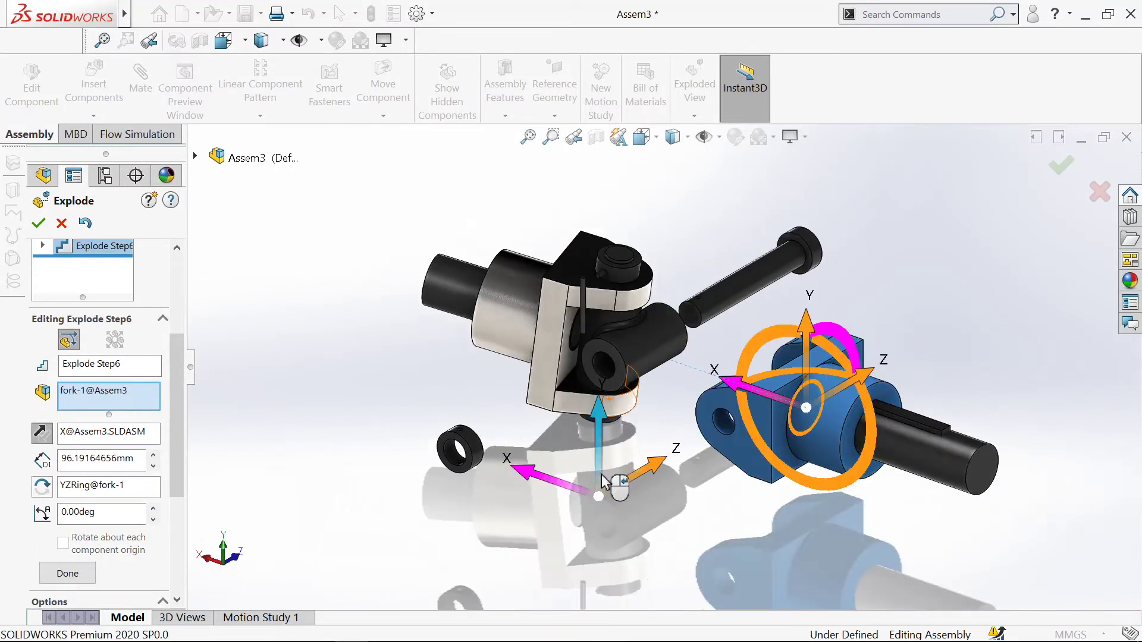
click(67, 573)
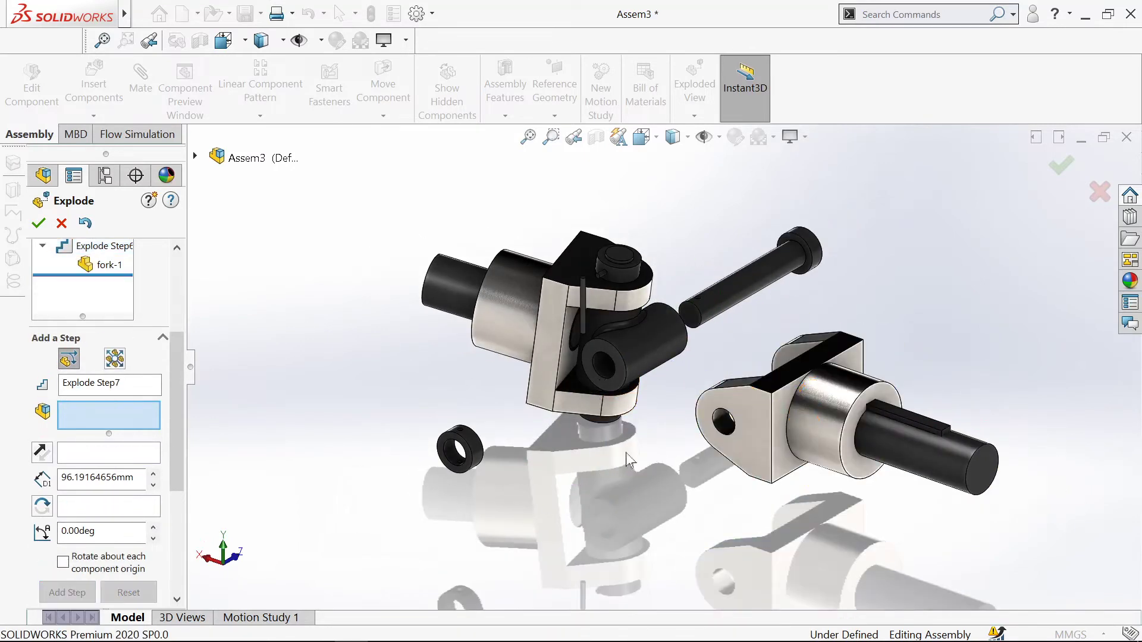
Explode the second taper pin along Z by about 75 mm, out of the second washer.
middle_drag(626, 452, 826, 237)
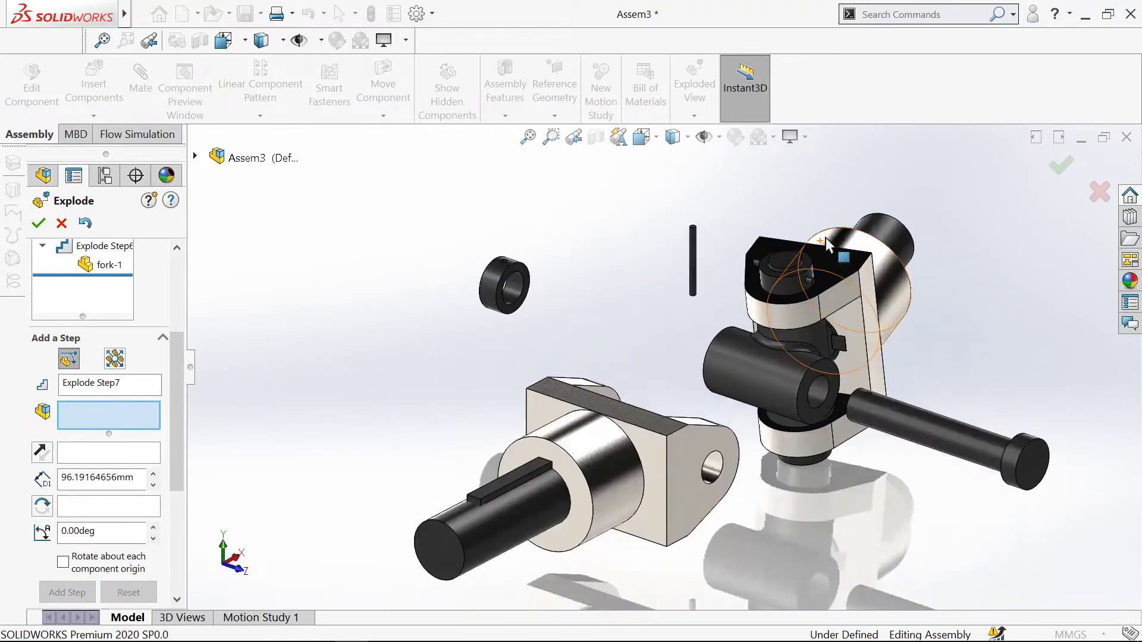
scroll(826, 238, down, 2)
click(782, 316)
drag(808, 320, 994, 387)
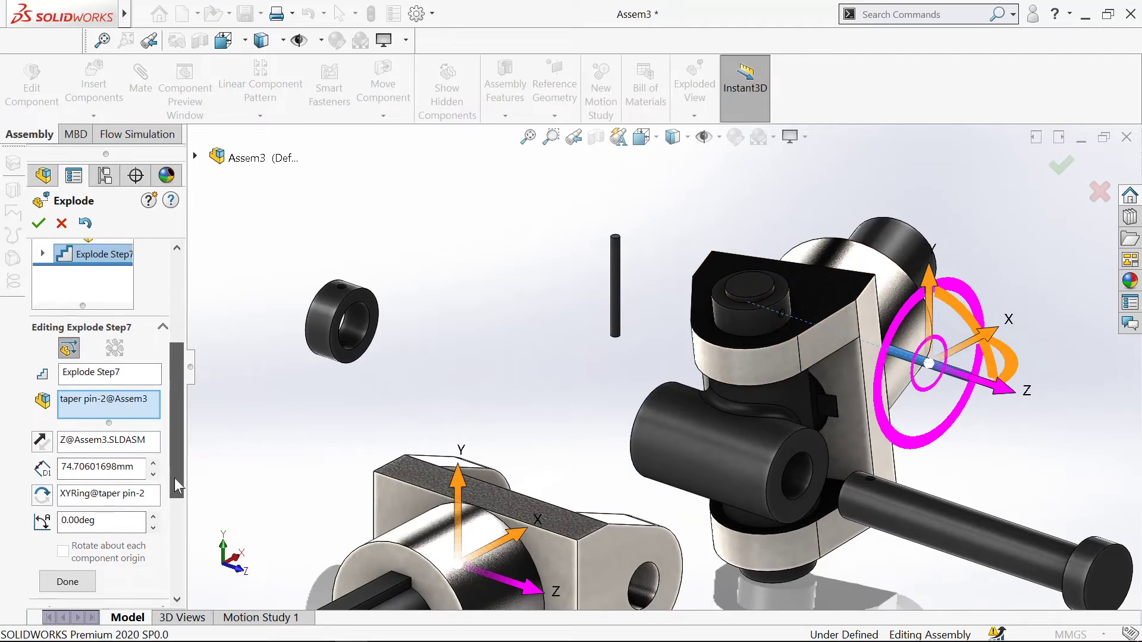
click(68, 573)
Explode the second washer upward along Y by about 27 mm, off the second stud.
click(737, 314)
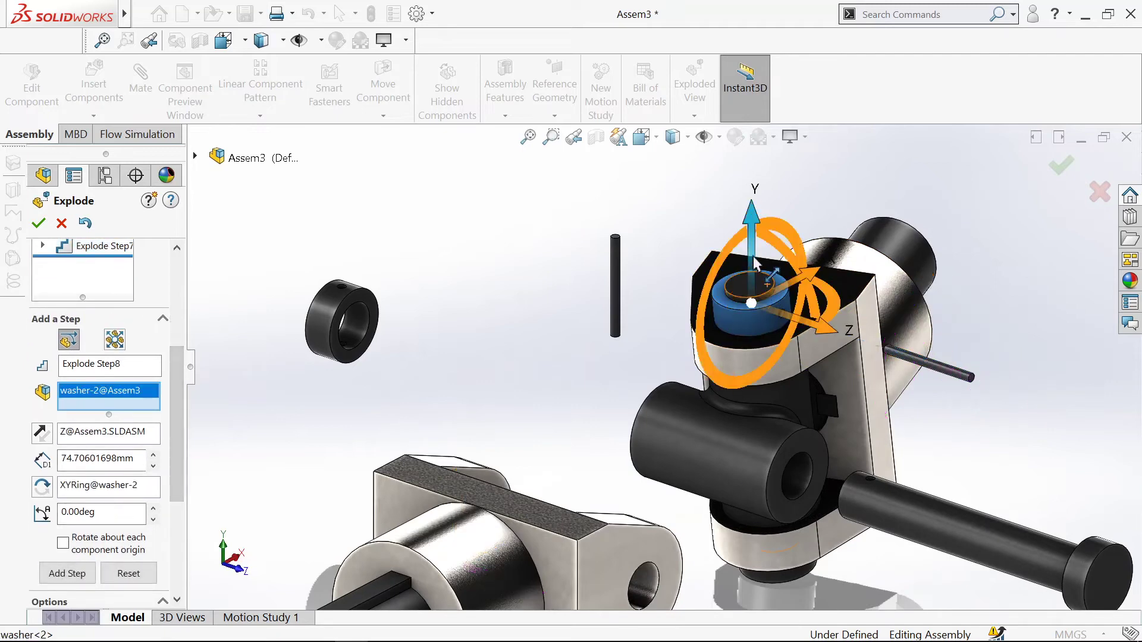
drag(753, 254, 754, 178)
scroll(730, 310, up, 1)
scroll(107, 476, down, 3)
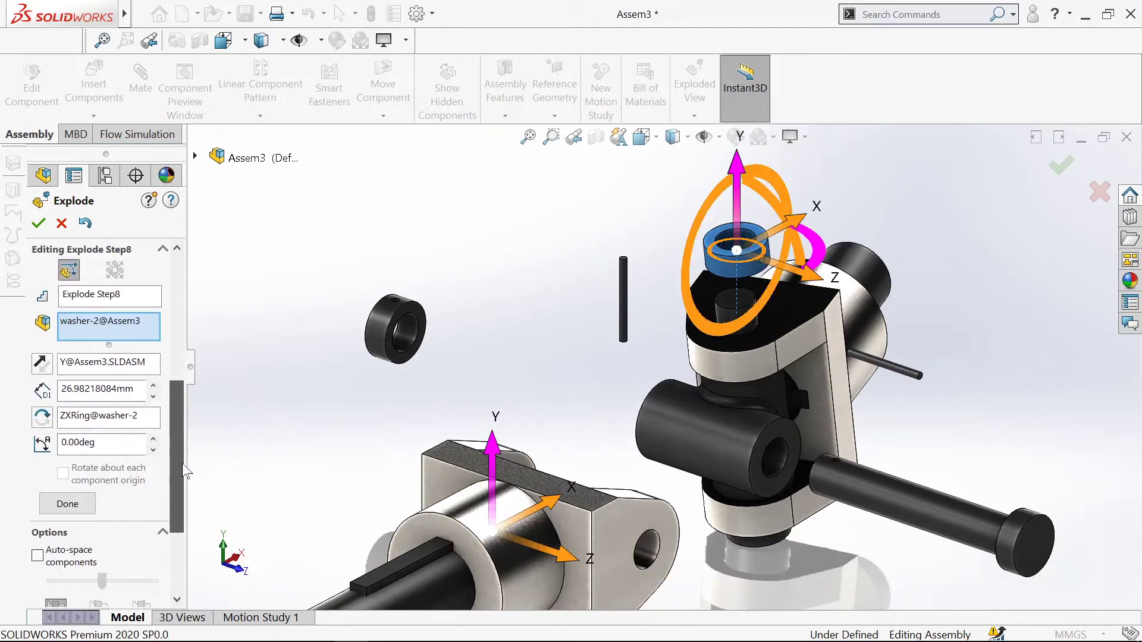
click(67, 493)
Explode the second stud downward along Y by about 100 mm, out of the second fork and centre block.
middle_drag(654, 348, 732, 354)
click(742, 550)
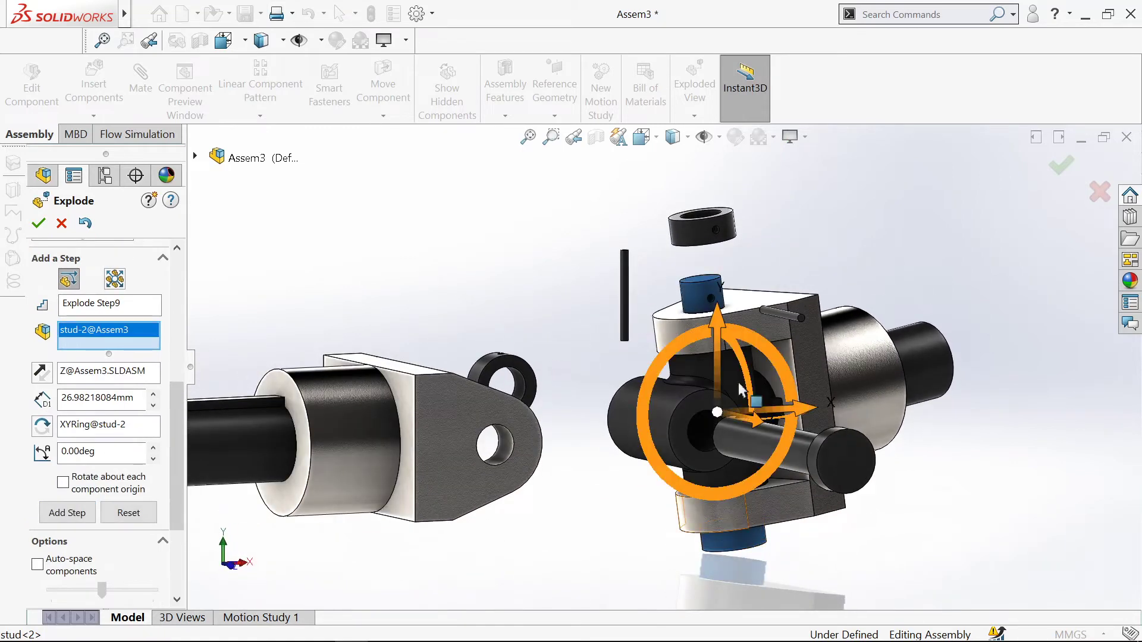
drag(717, 336, 729, 467)
scroll(729, 466, up, 3)
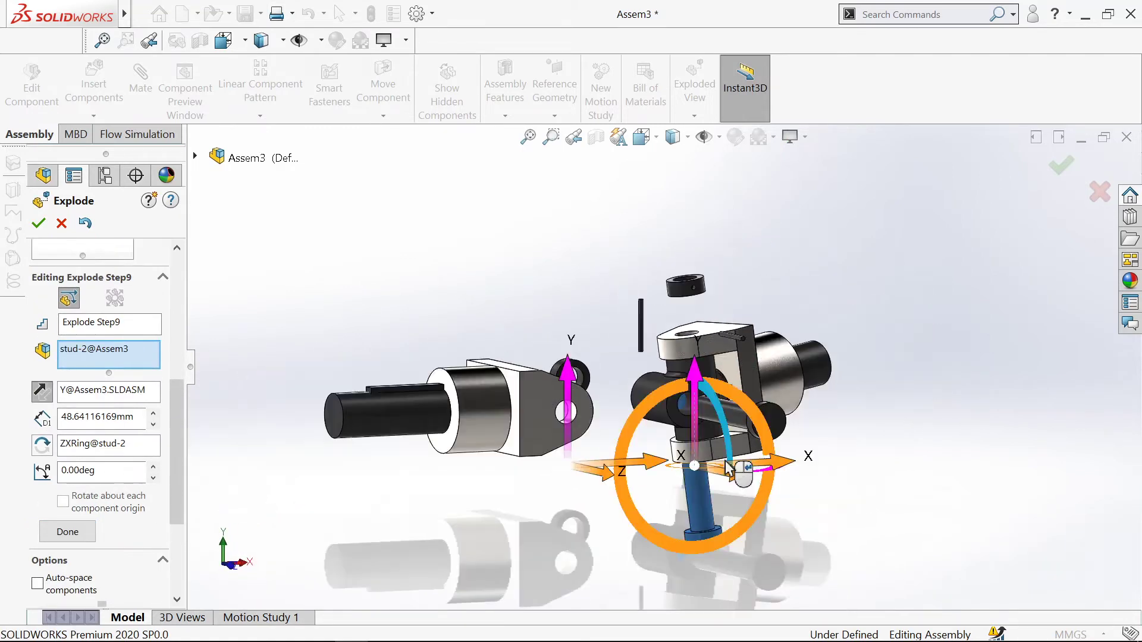
drag(691, 404, 118, 482)
click(68, 532)
Explode the second shaft along X by about 118 mm, out of the second fork and away from the centre block.
scroll(657, 418, down, 2)
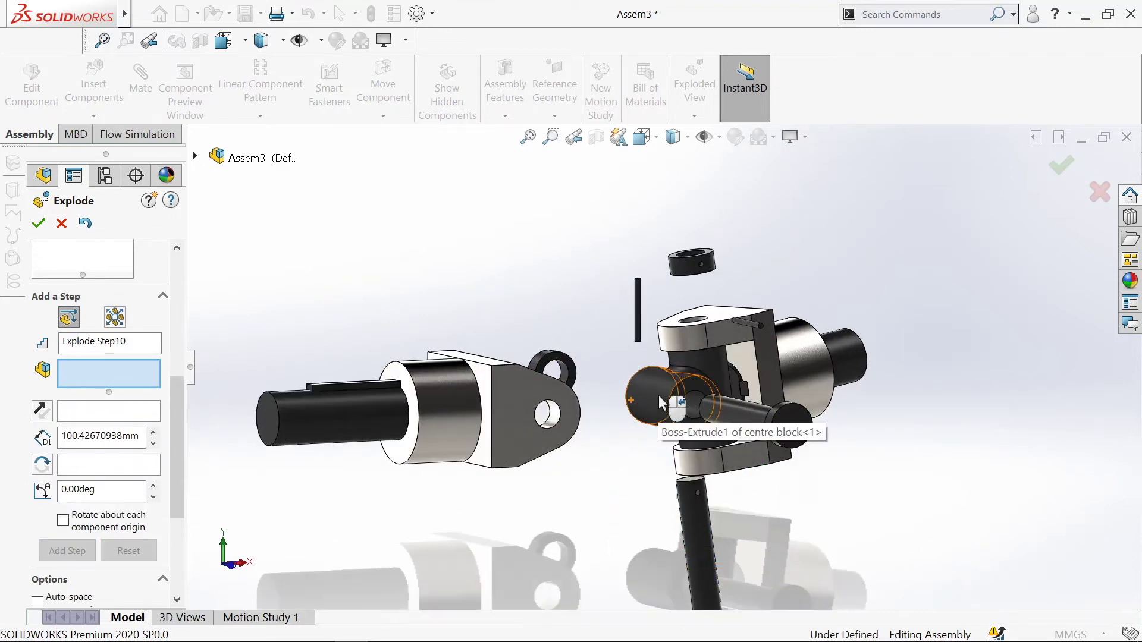
scroll(657, 418, up, 3)
click(764, 356)
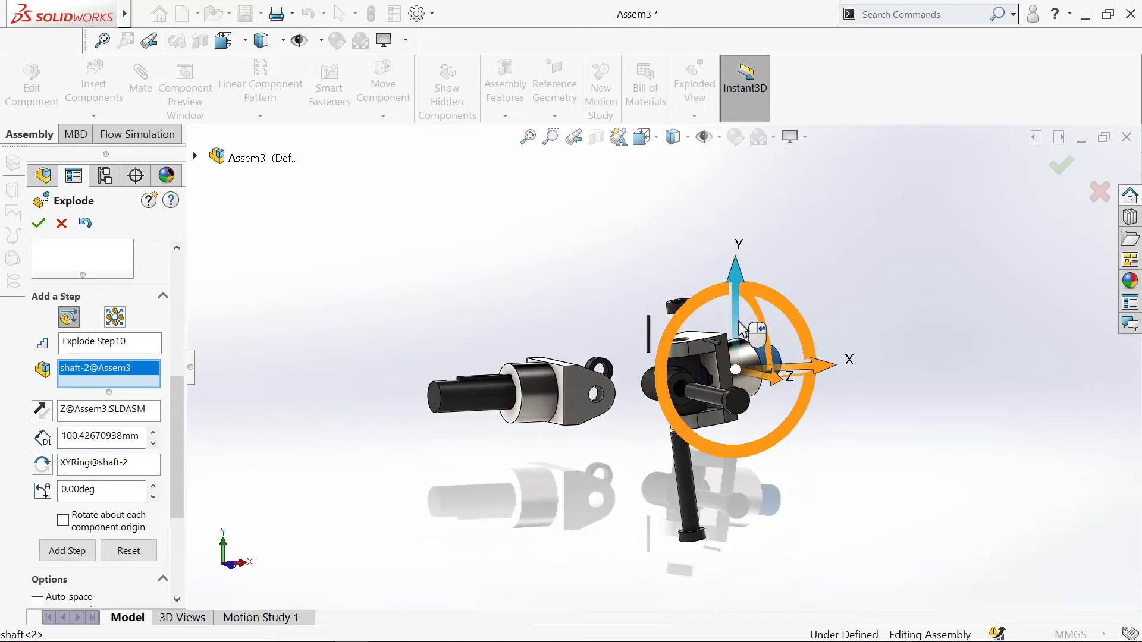
drag(797, 364, 910, 368)
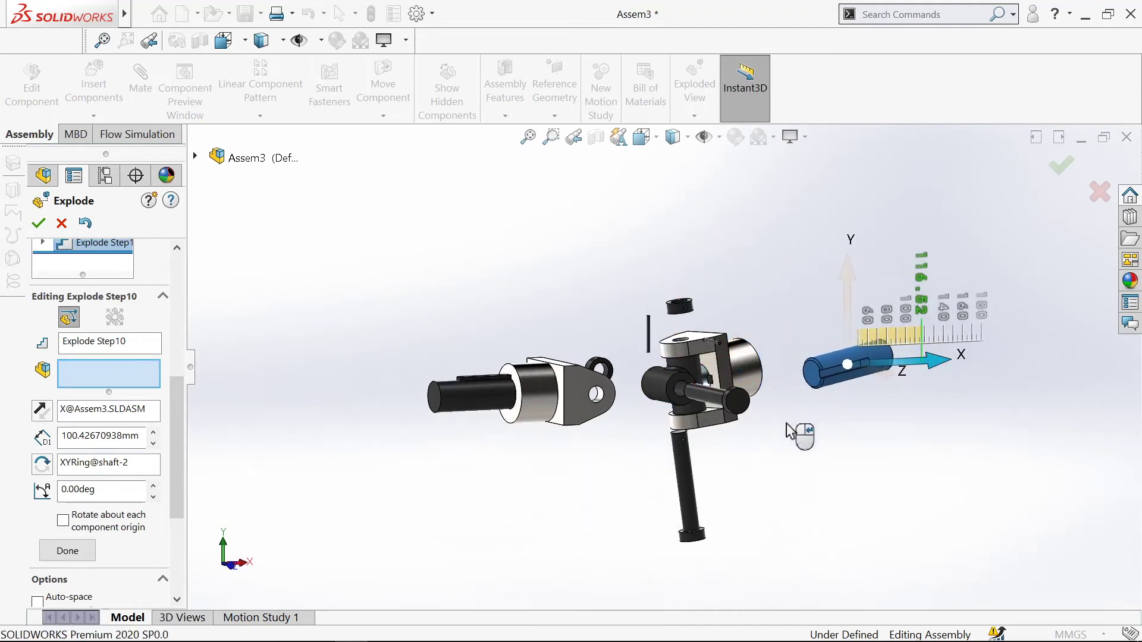
click(66, 575)
Explode the second key along X by about 108 mm, out of the second fork's bore towards the second shaft.
middle_drag(538, 469, 489, 428)
scroll(691, 351, up, 1)
scroll(691, 351, down, 5)
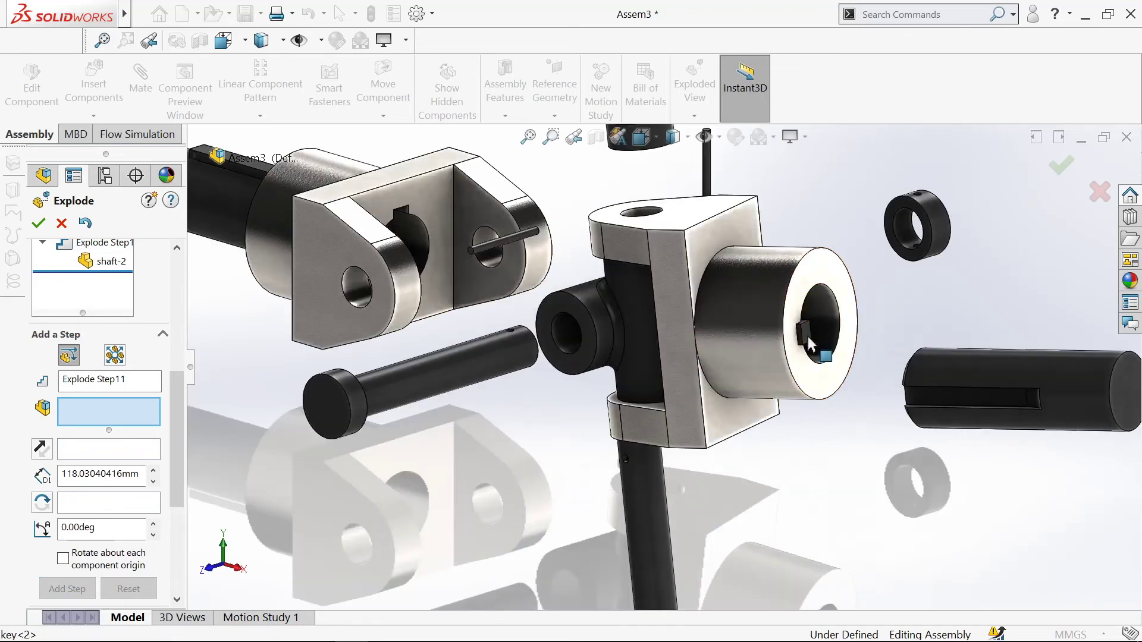
click(763, 364)
drag(790, 358, 1005, 402)
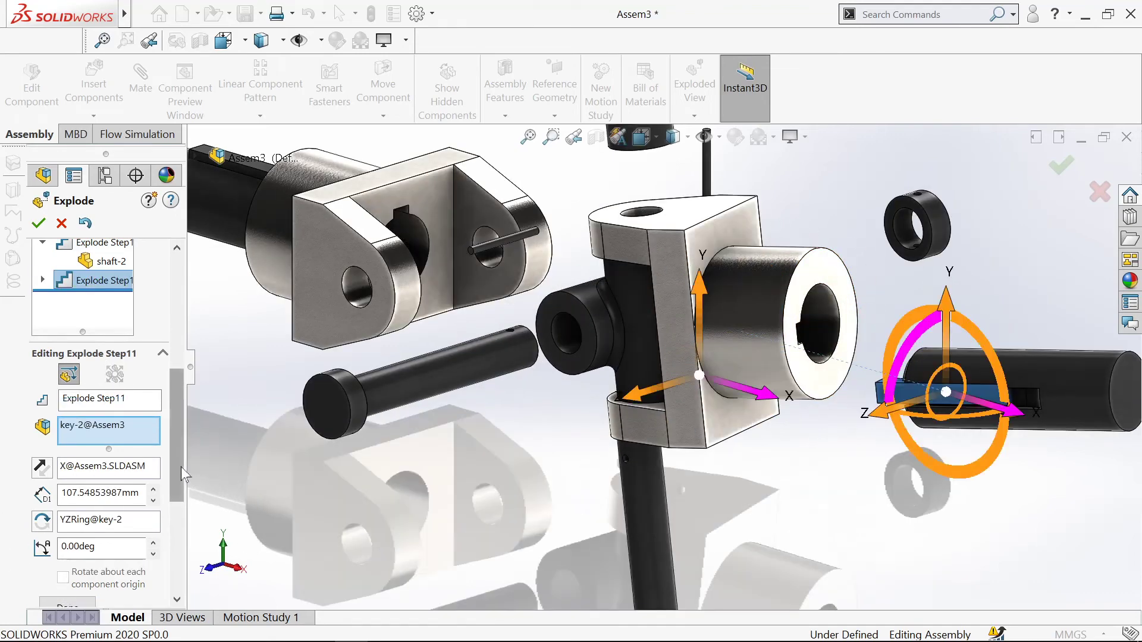
drag(181, 466, 179, 485)
click(58, 548)
Explode the second fork along X by about 64 mm, away from the centre block, and finish the exploded view.
scroll(529, 455, up, 3)
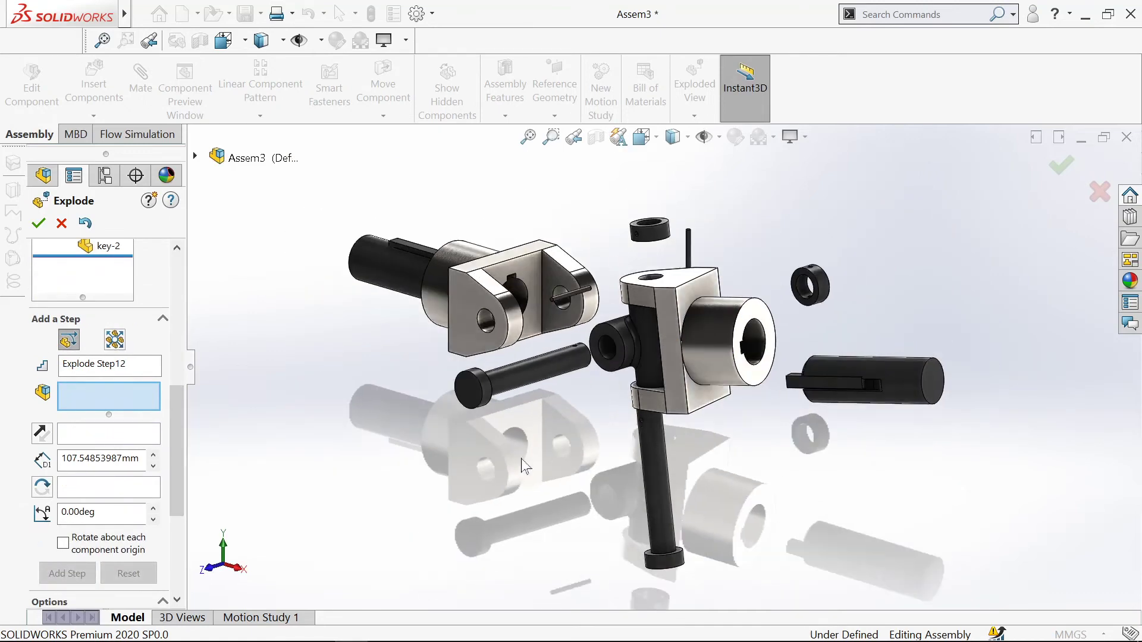
middle_drag(523, 466, 650, 373)
click(702, 308)
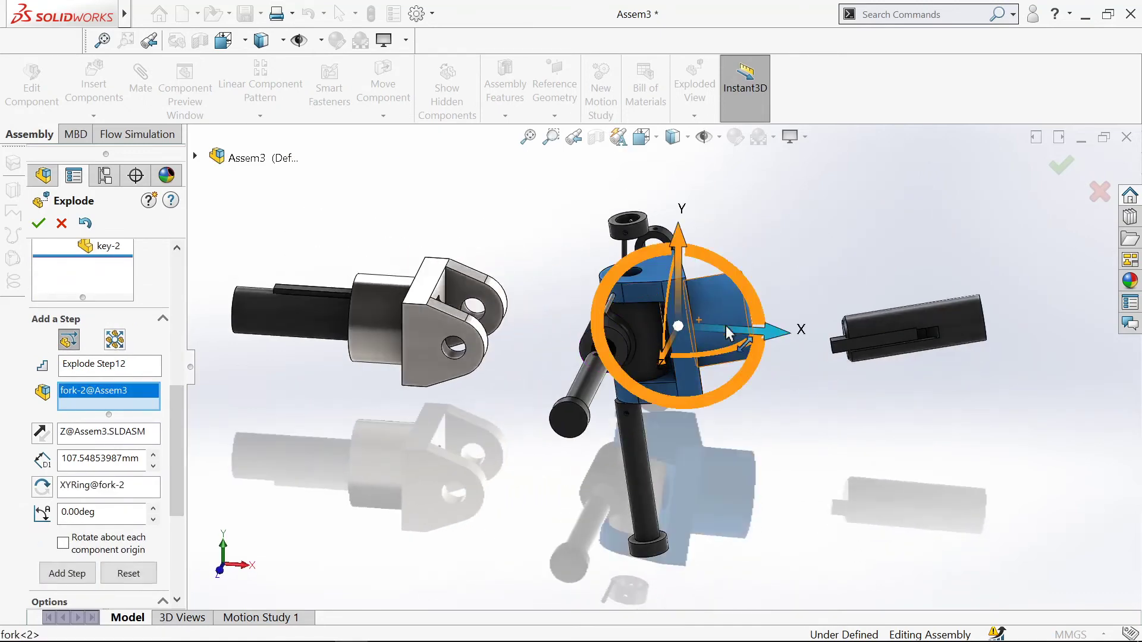
drag(726, 326, 823, 332)
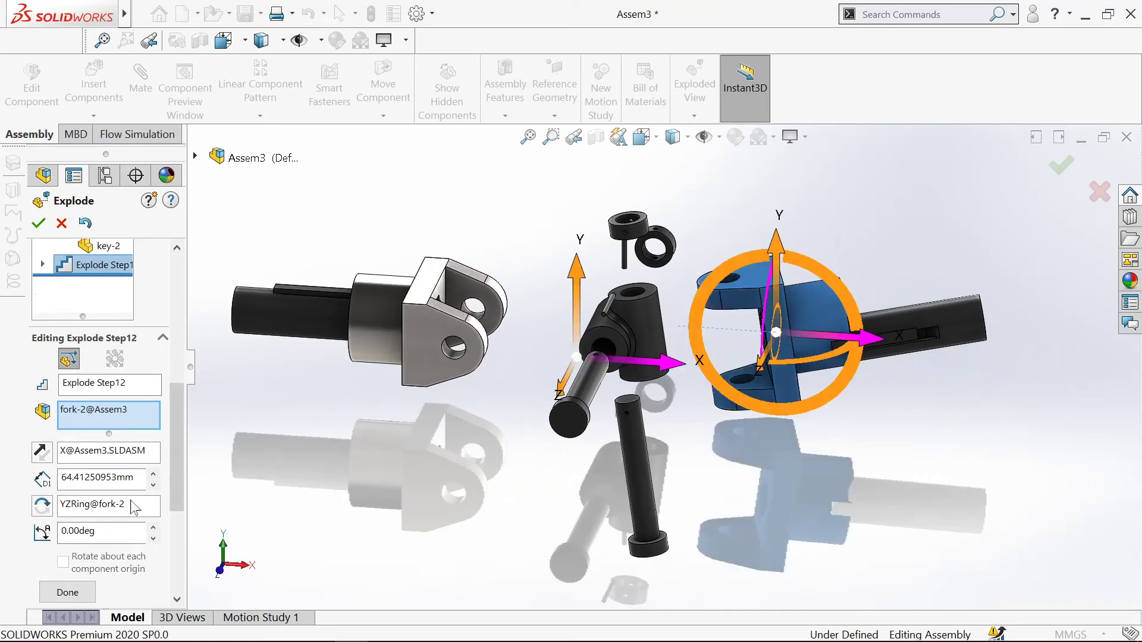
click(65, 599)
click(39, 223)
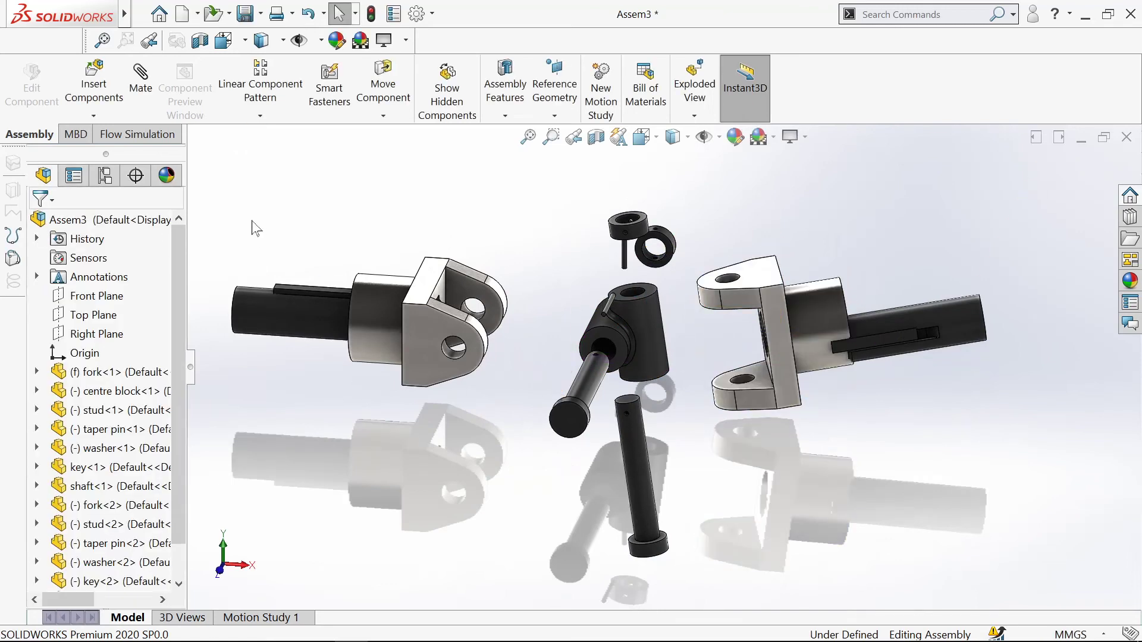
Collapse the exploded view of the whole assembly.
key(f)
right_click(76, 221)
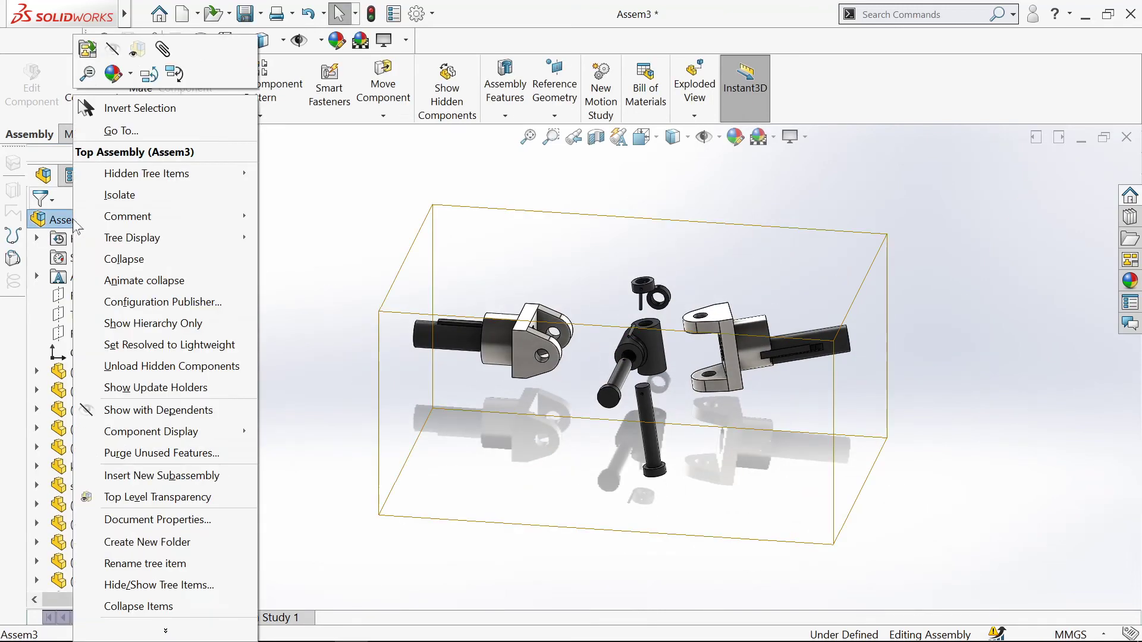
click(121, 260)
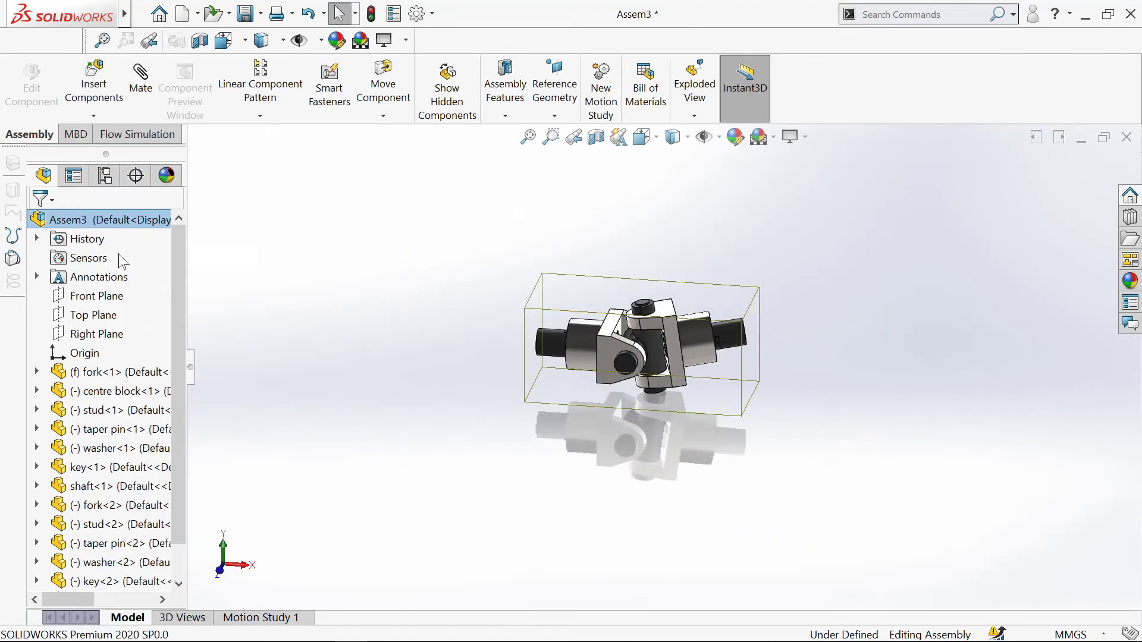
Play the explode animation of the top assembly and view it from another angle.
right_click(64, 224)
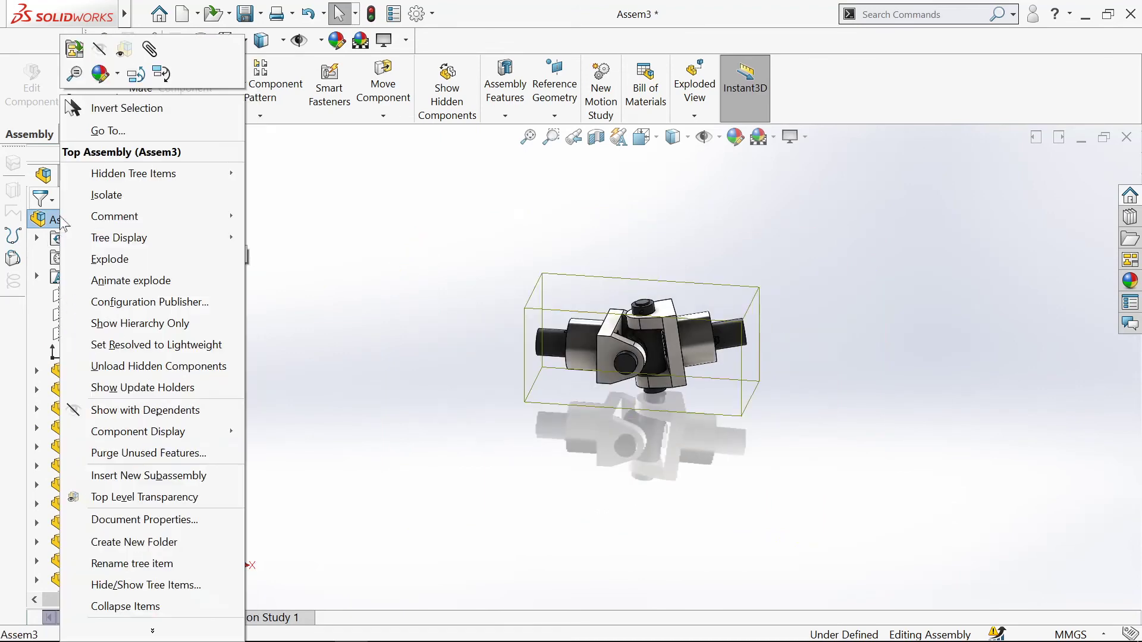
click(117, 281)
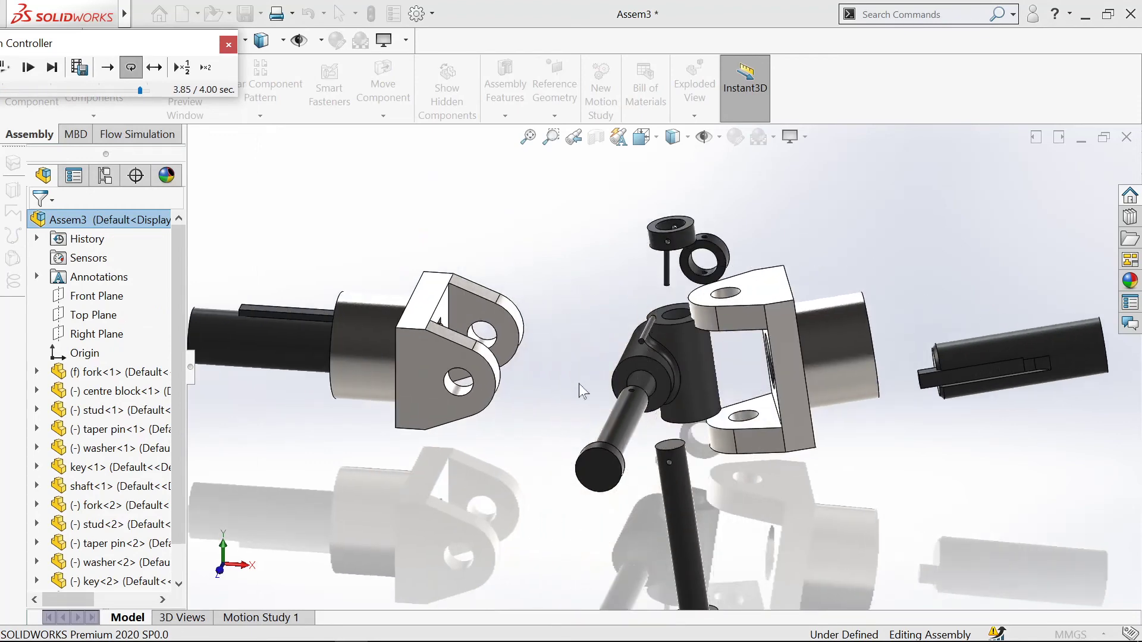
middle_drag(579, 384, 557, 458)
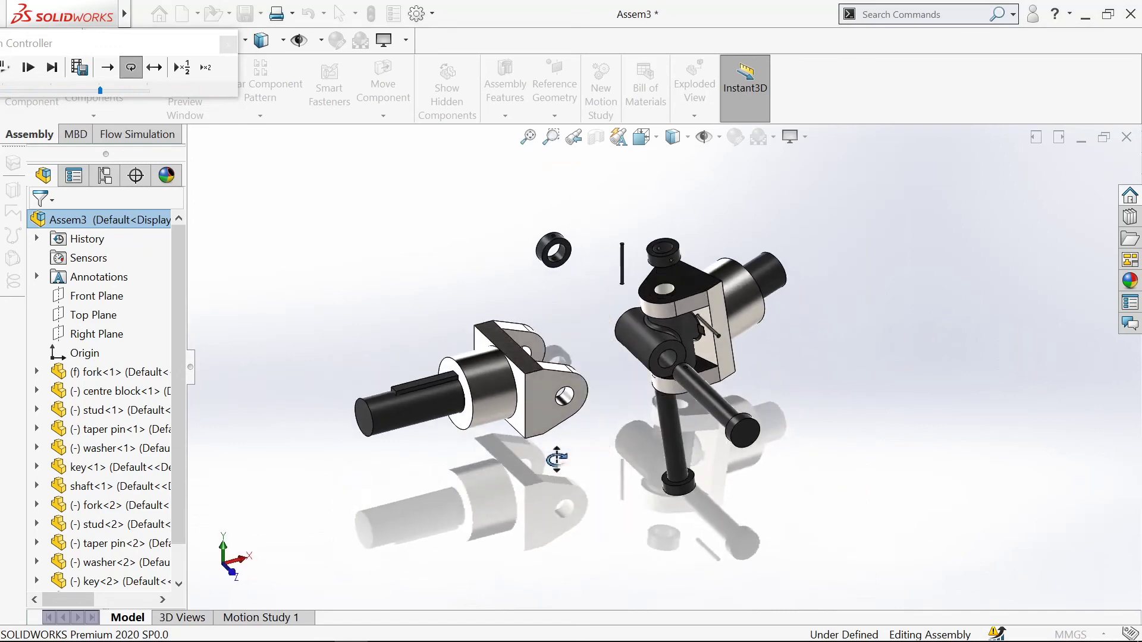